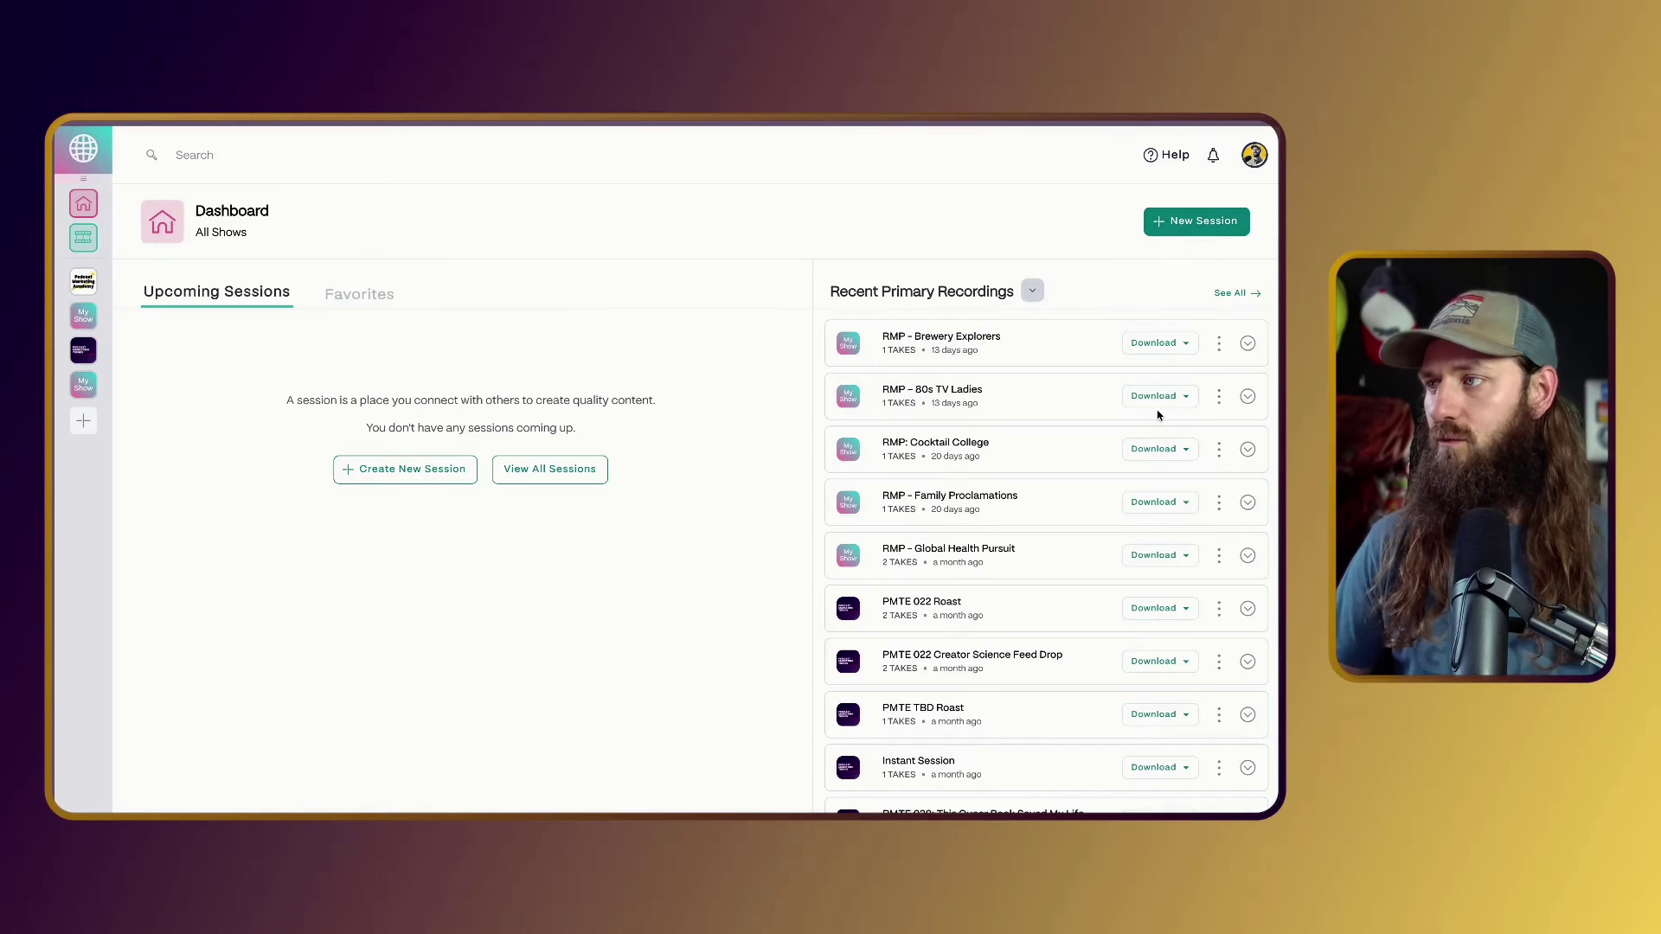
# Expand the RMP - 80s TV Ladies session and TAKE 1, select all three recordings, then untick the screen recording.
pyautogui.click(1247, 397)
pyautogui.click(1240, 437)
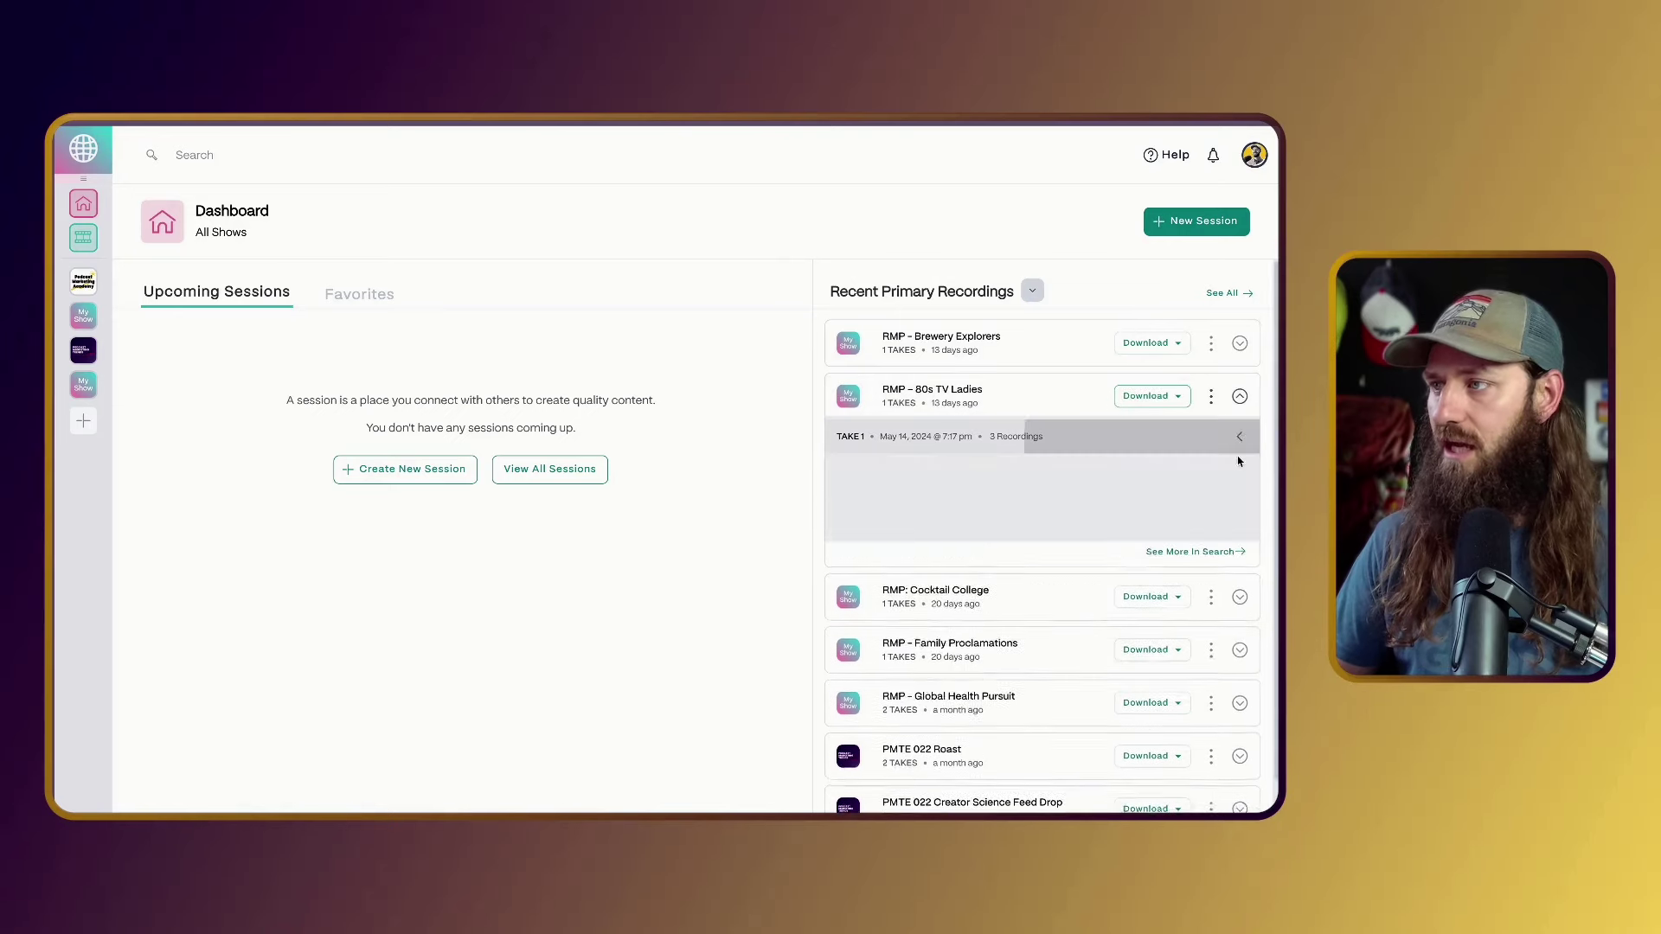
pyautogui.click(844, 477)
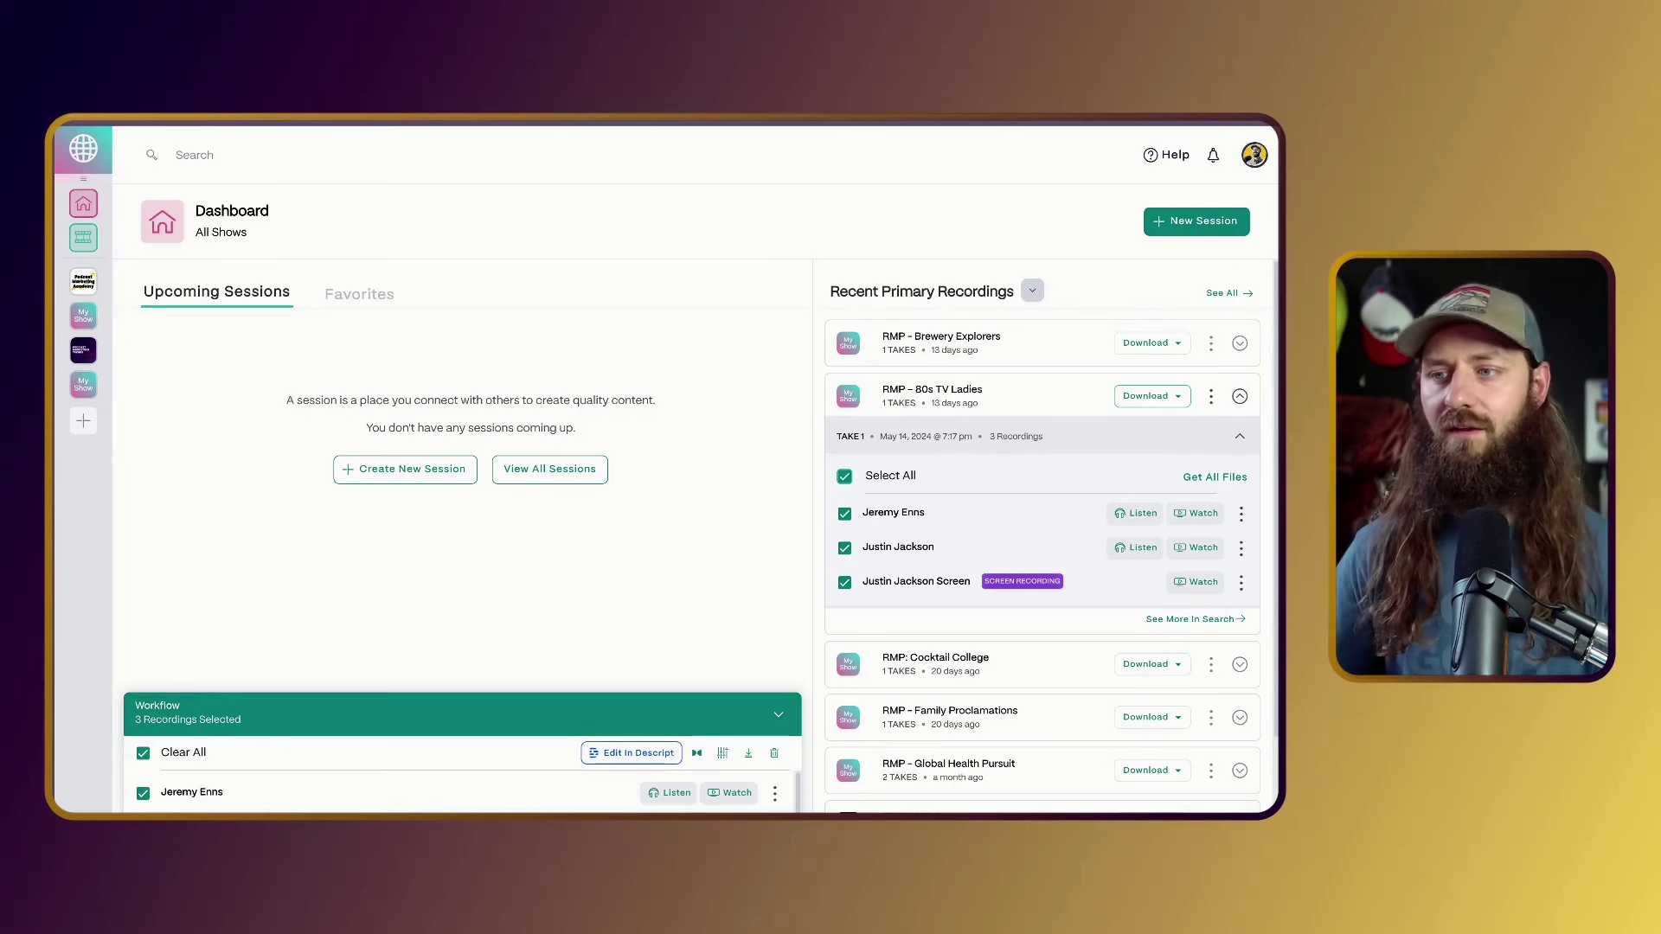
pyautogui.click(844, 582)
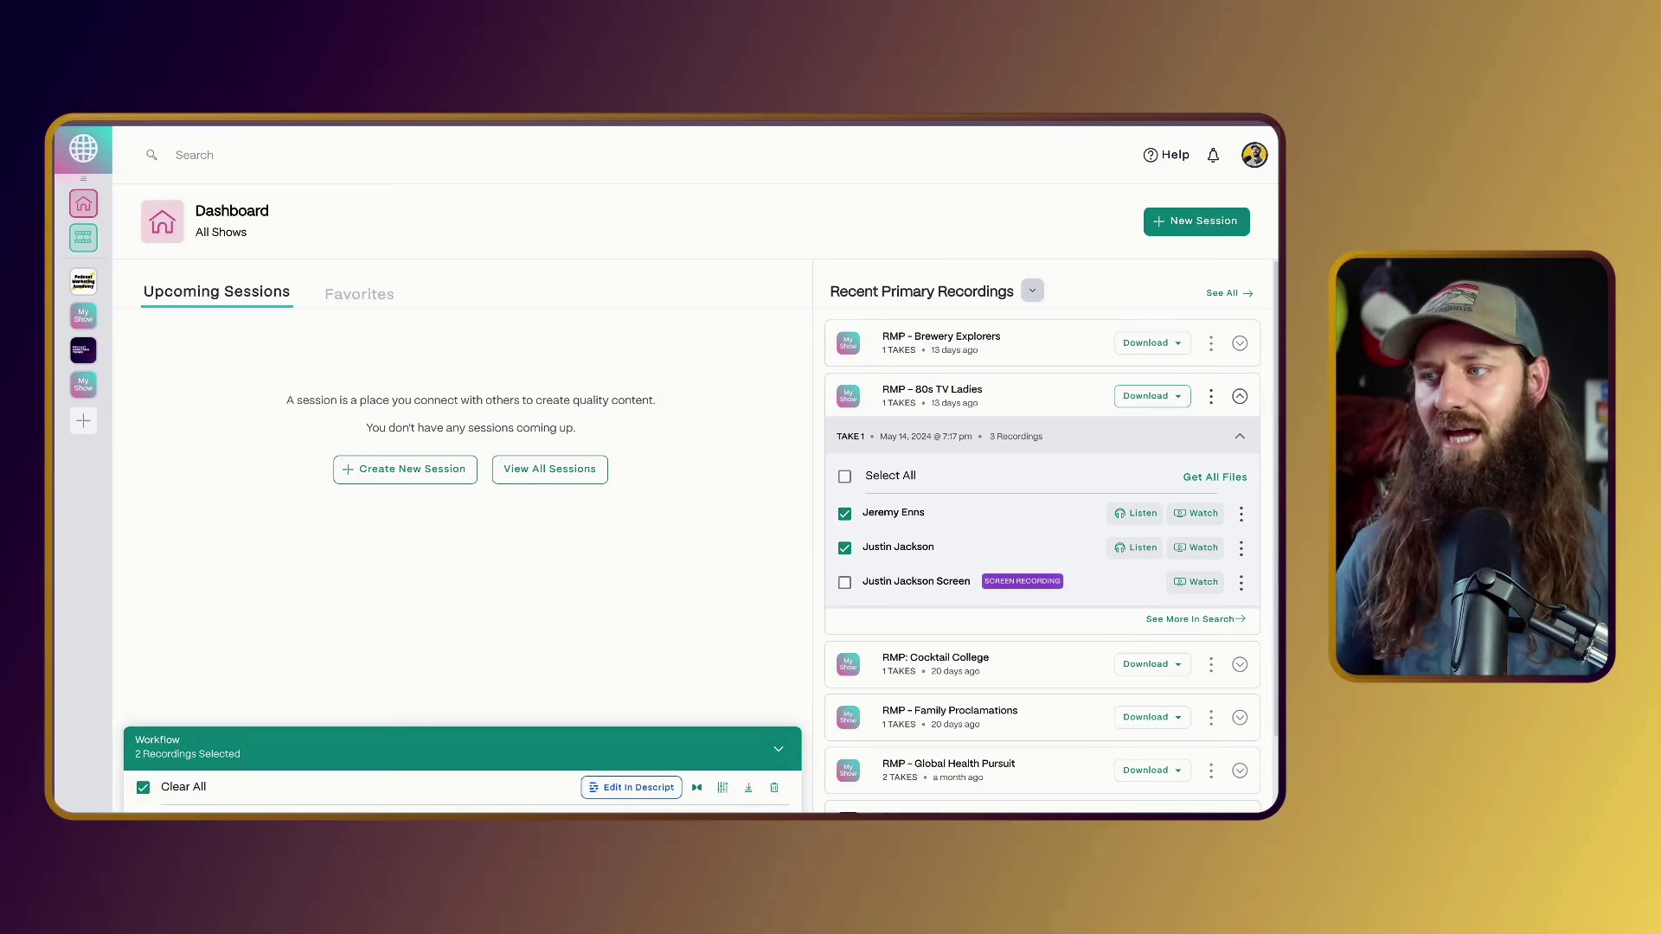
# Clear the selection, tick only the screen recording, and collapse TAKE 1.
pyautogui.click(143, 787)
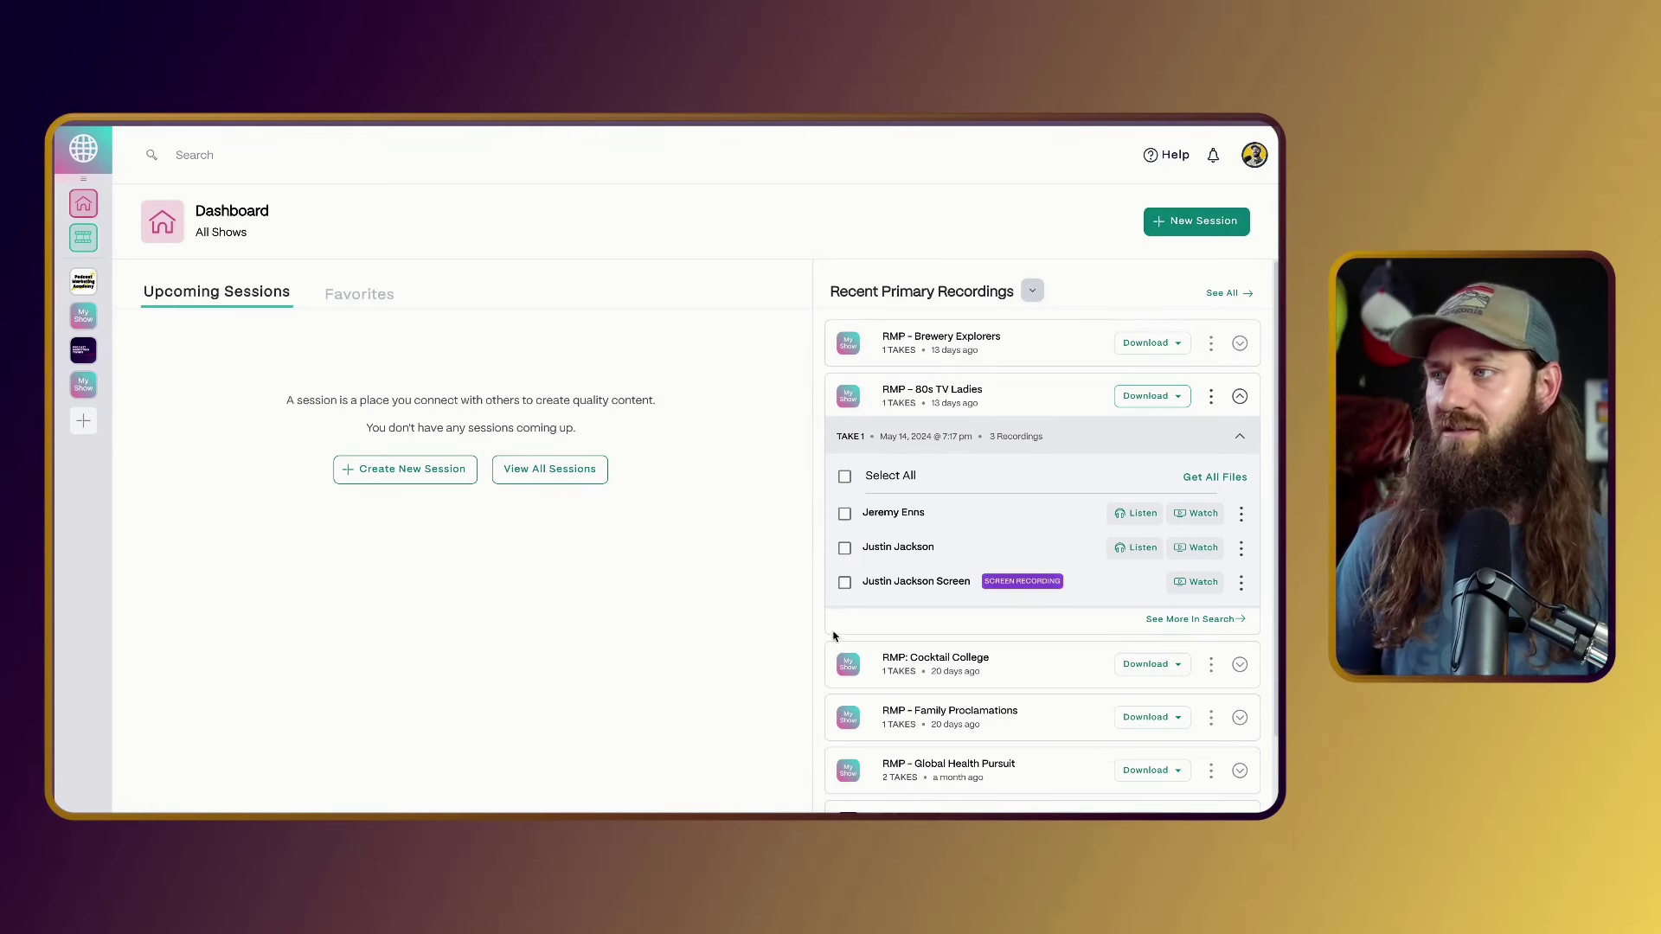
pyautogui.click(844, 583)
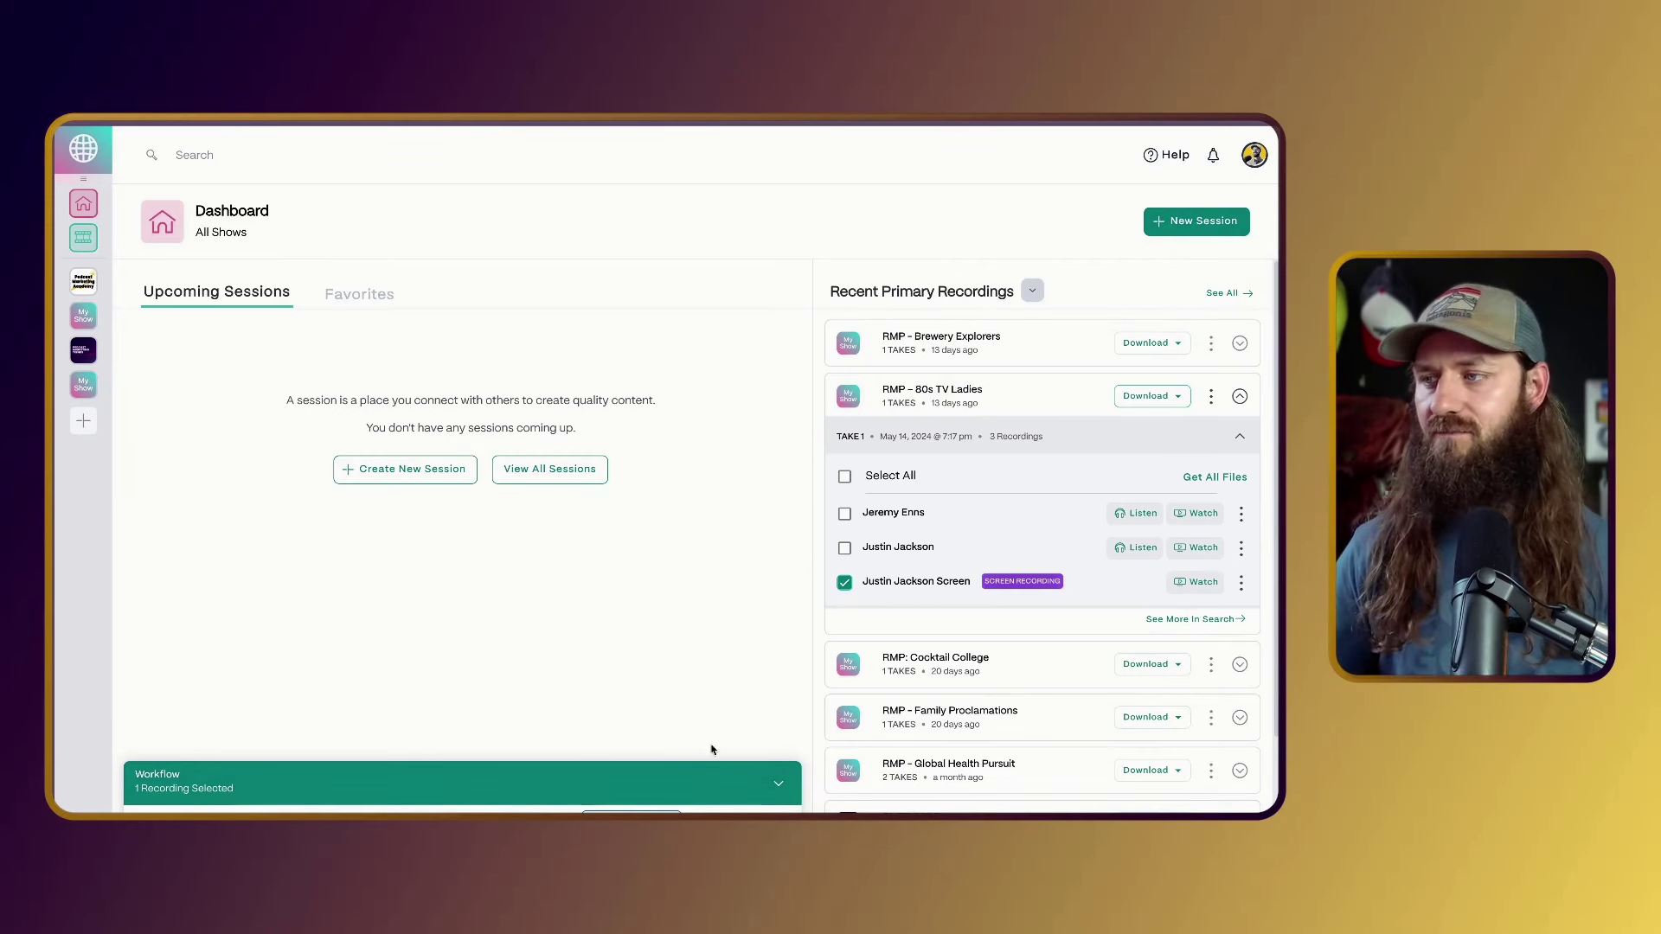
pyautogui.click(777, 783)
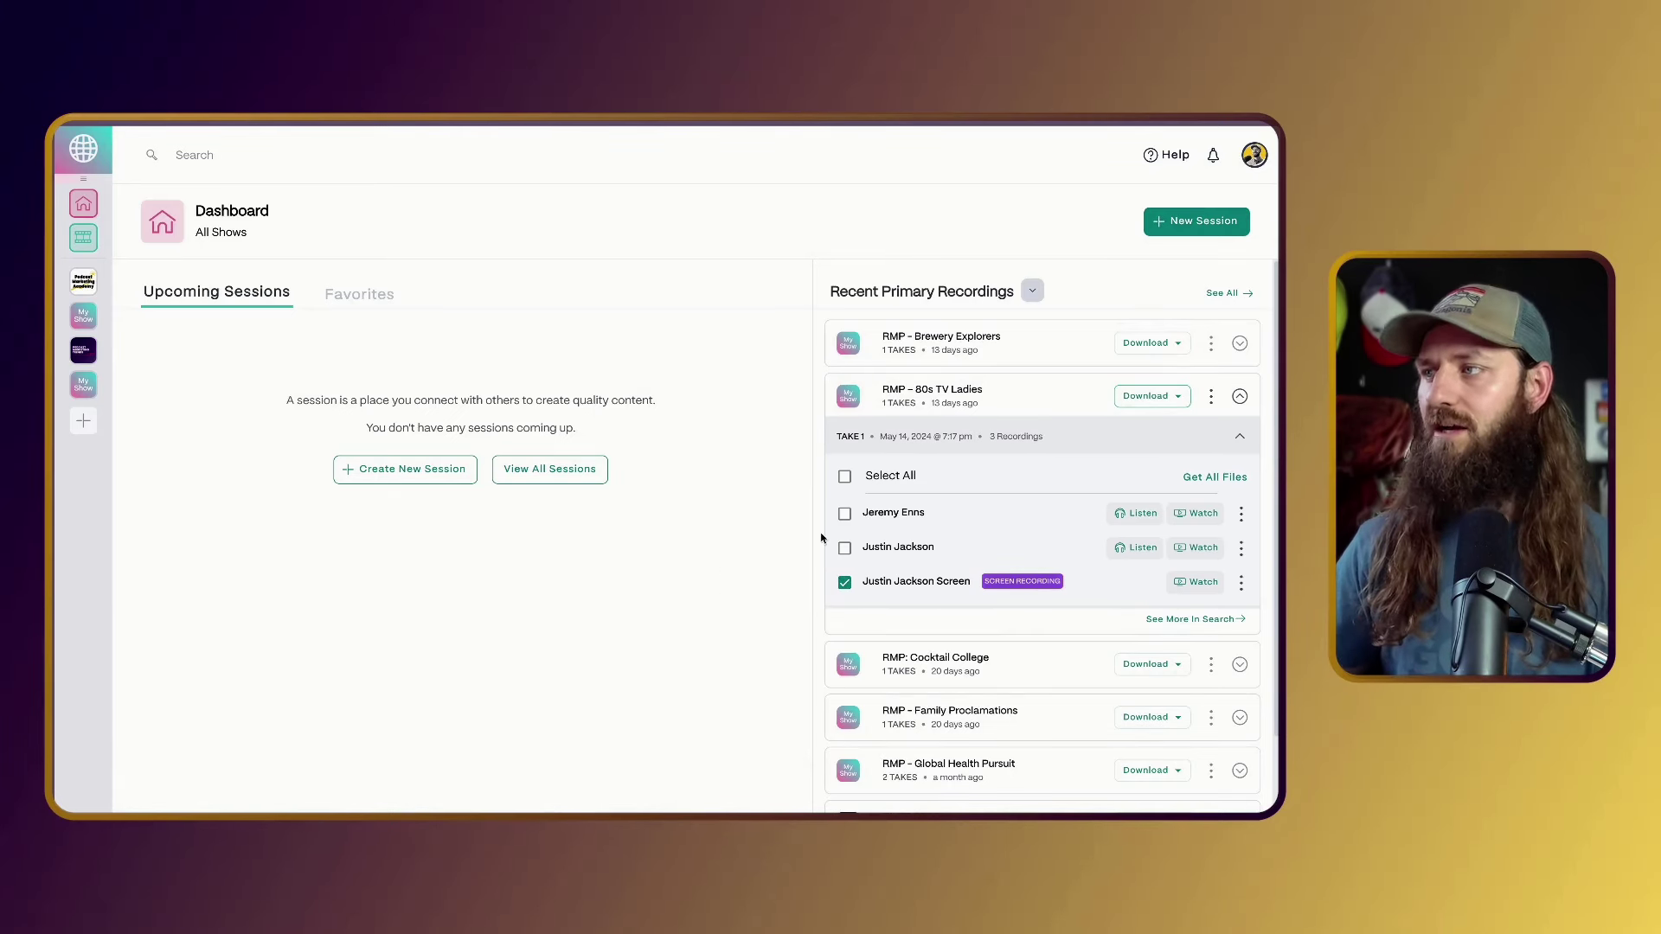
pyautogui.click(1239, 437)
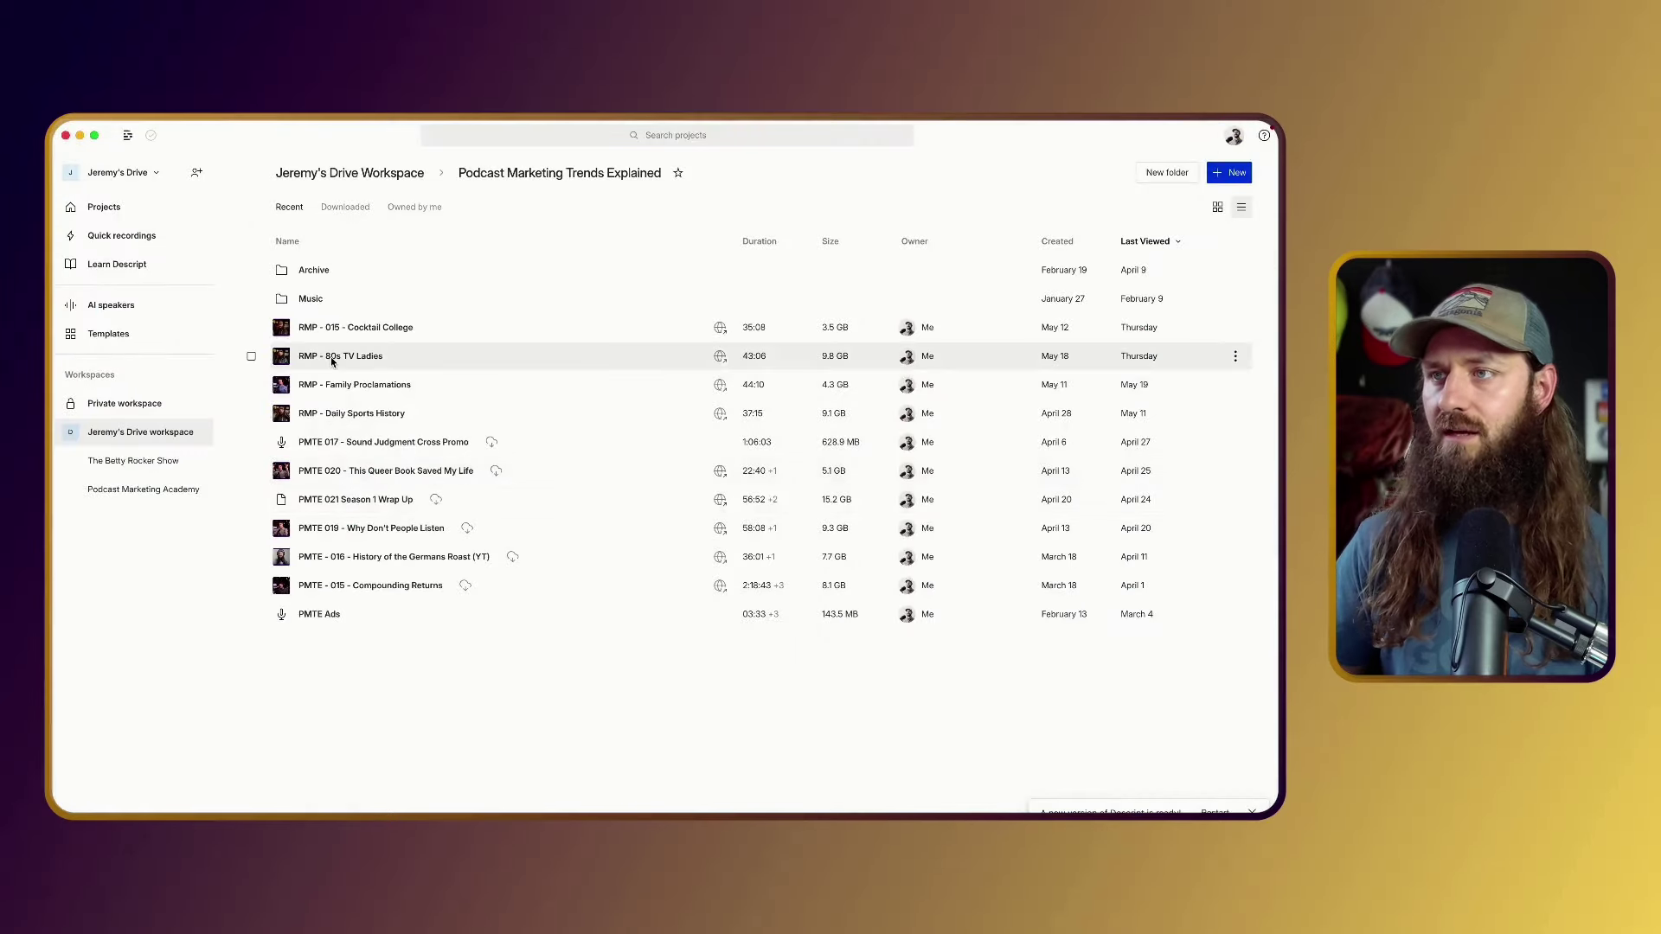
# Open RMP - 80s TV Ladies, widen the script panel, and open the first scene's sequence at 00:04.42.
pyautogui.click(332, 362)
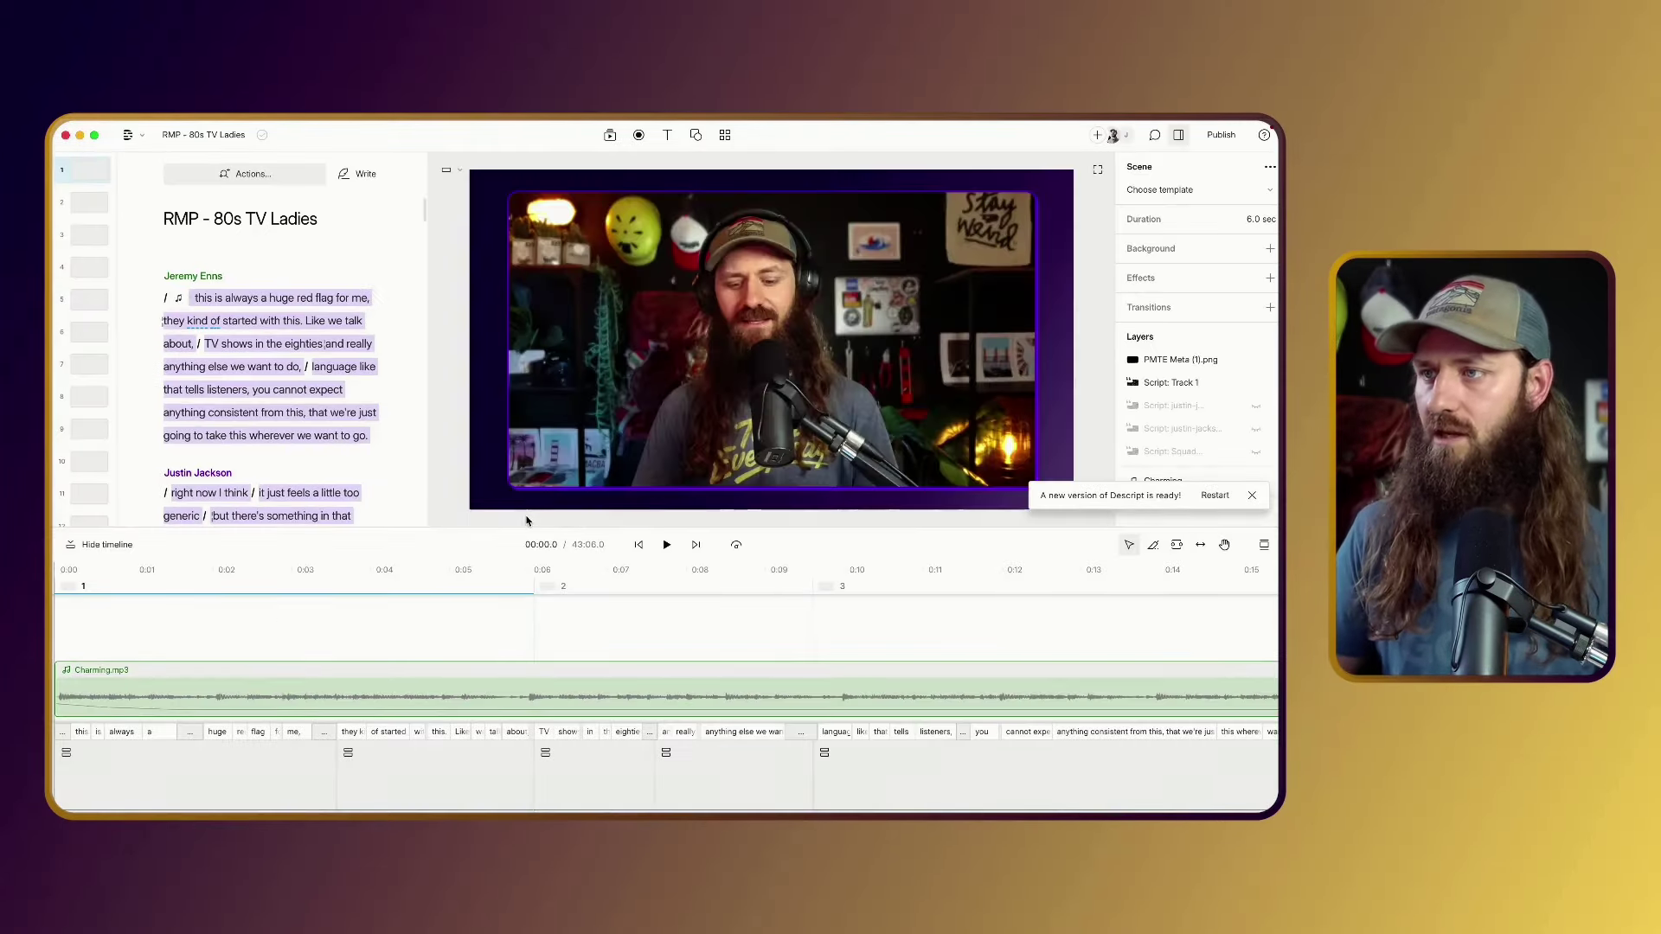
pyautogui.moveTo(432, 488); pyautogui.dragTo(633, 659)
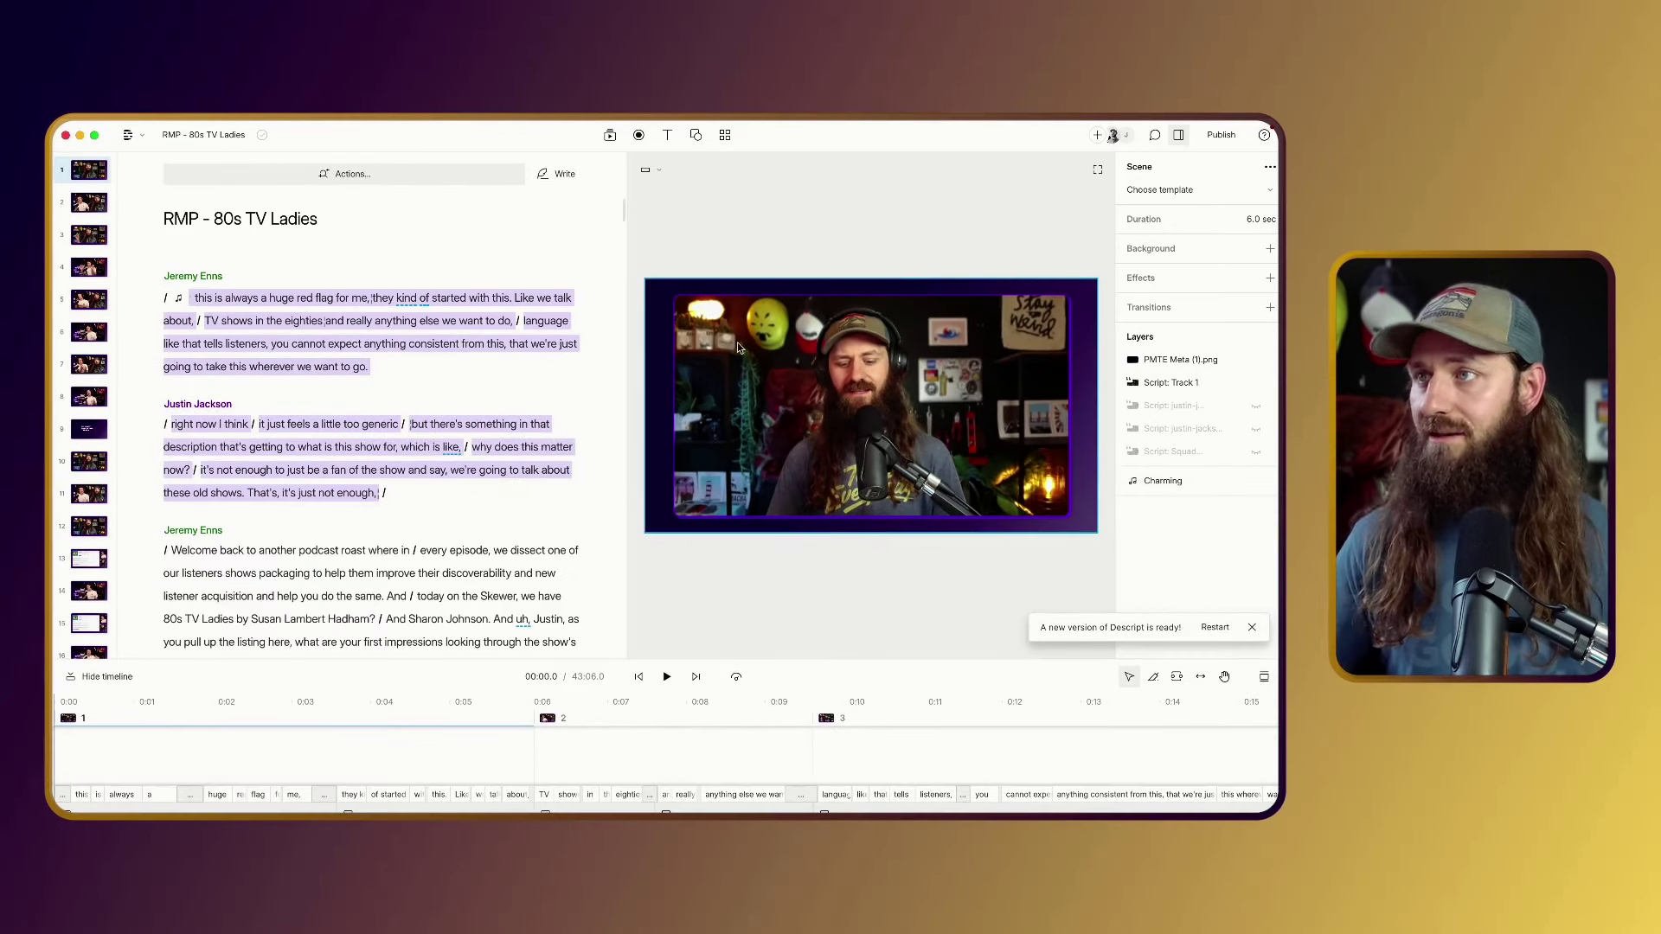
pyautogui.click(609, 136)
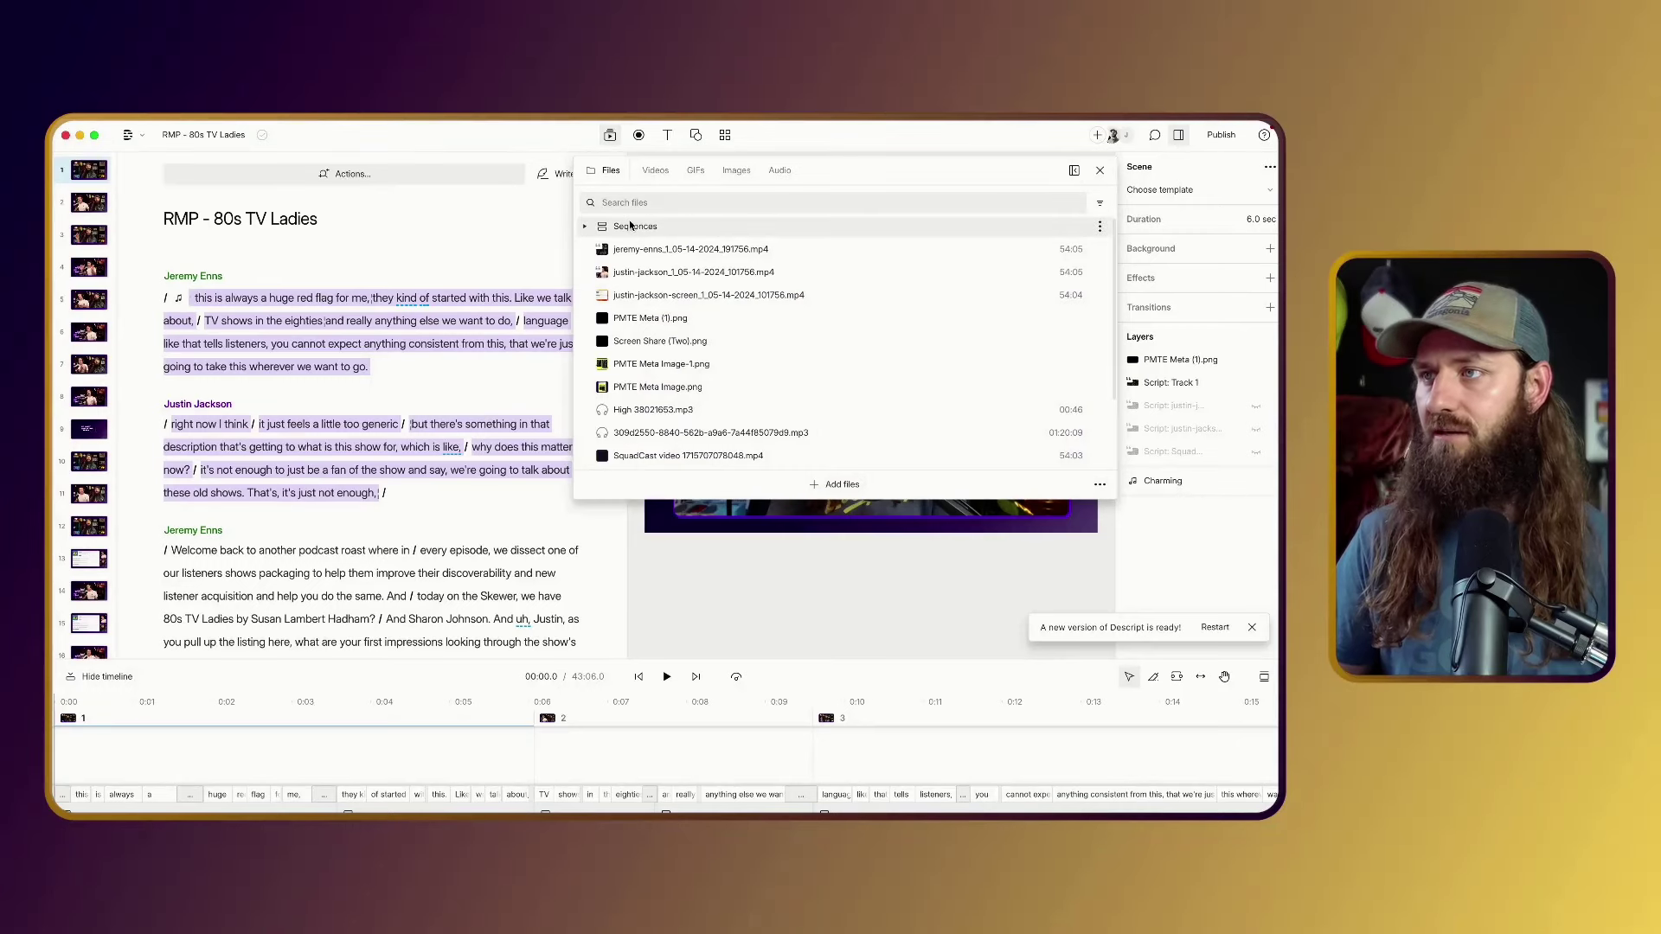
pyautogui.click(519, 240)
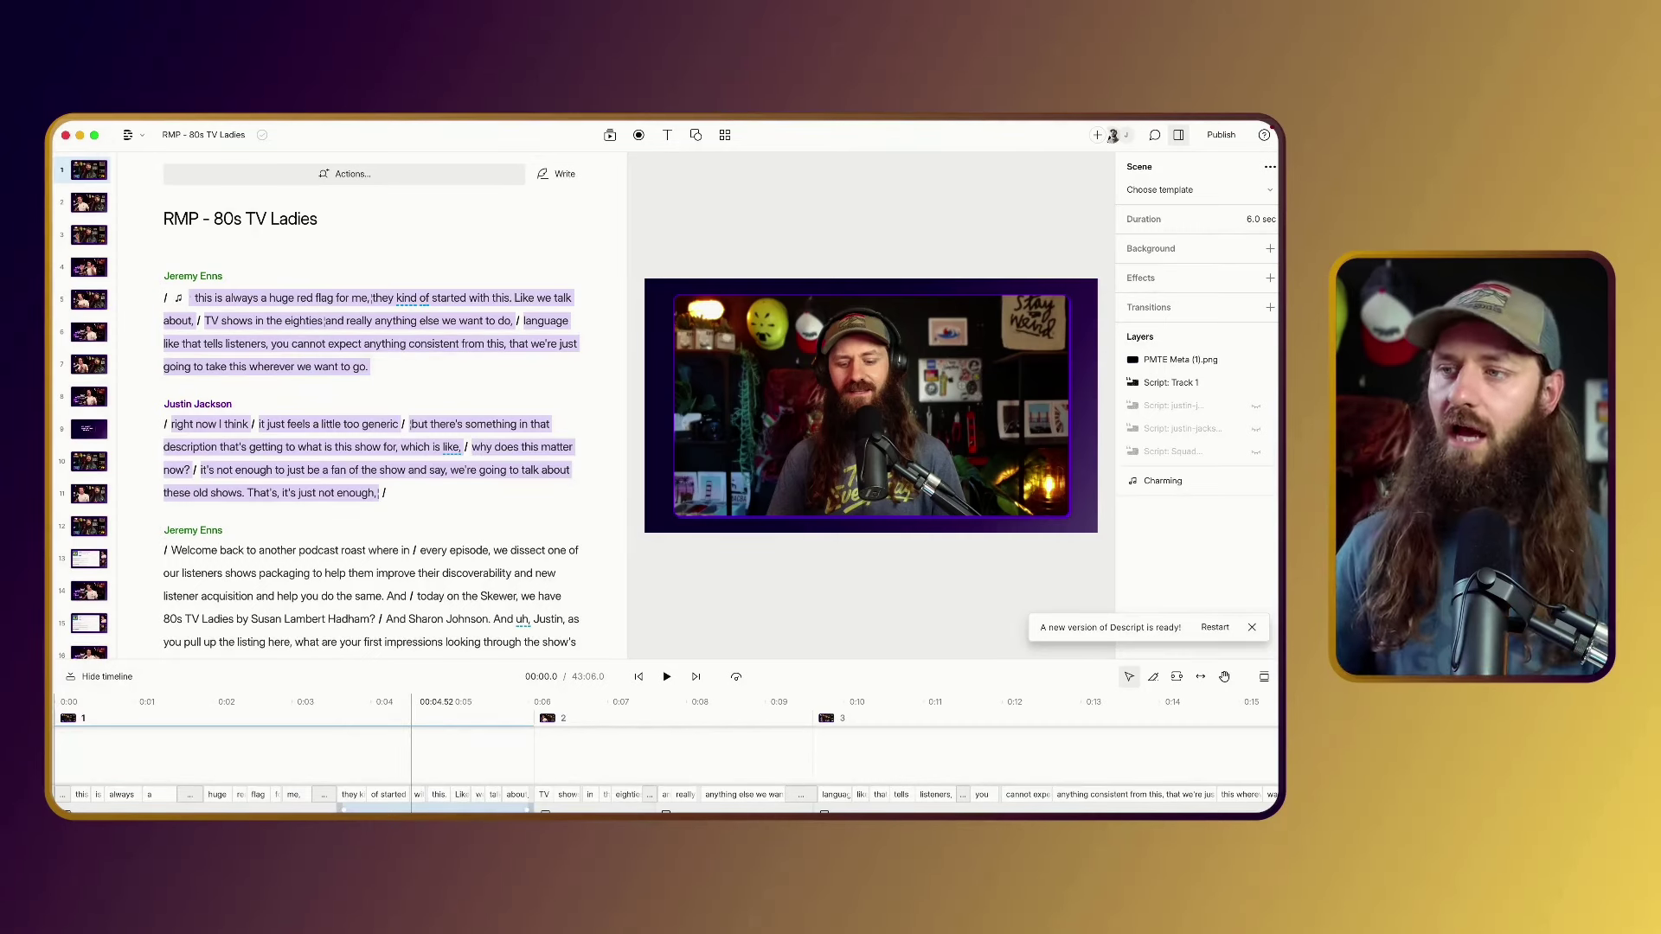
pyautogui.click(403, 748)
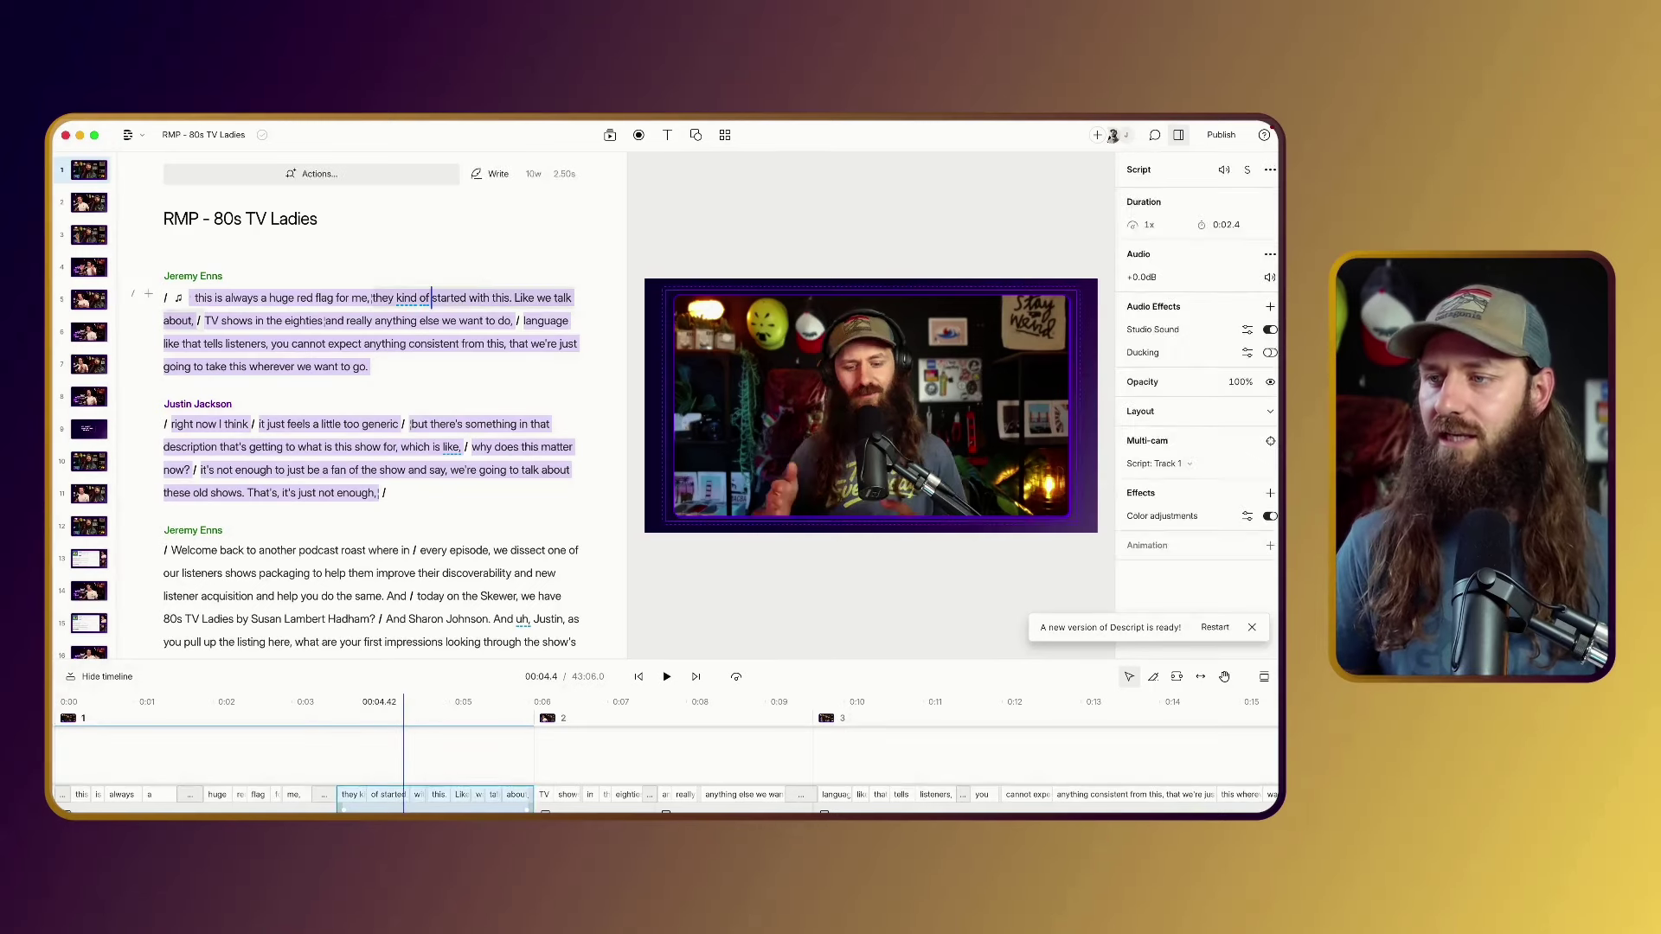
pyautogui.doubleClick(871, 404)
# Add PMTE Meta Image.png from the media library as a new sequence track, then close the sequence.
pyautogui.click(473, 643)
pyautogui.scroll(-2, 473, 643)
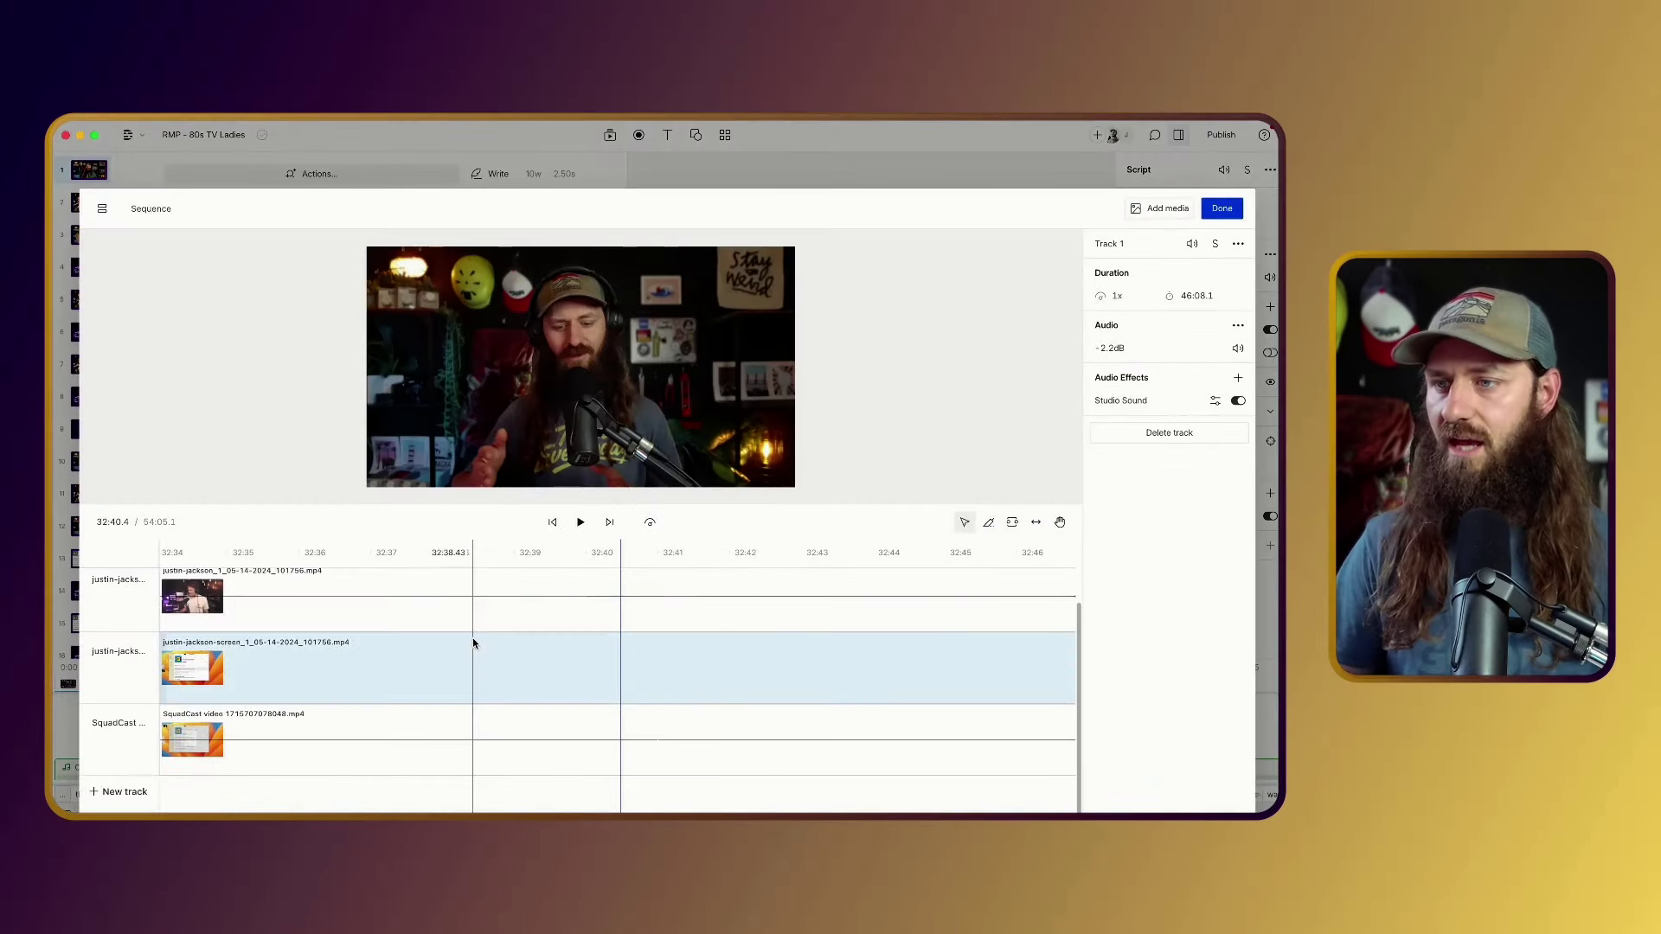
pyautogui.scroll(1, 438, 690)
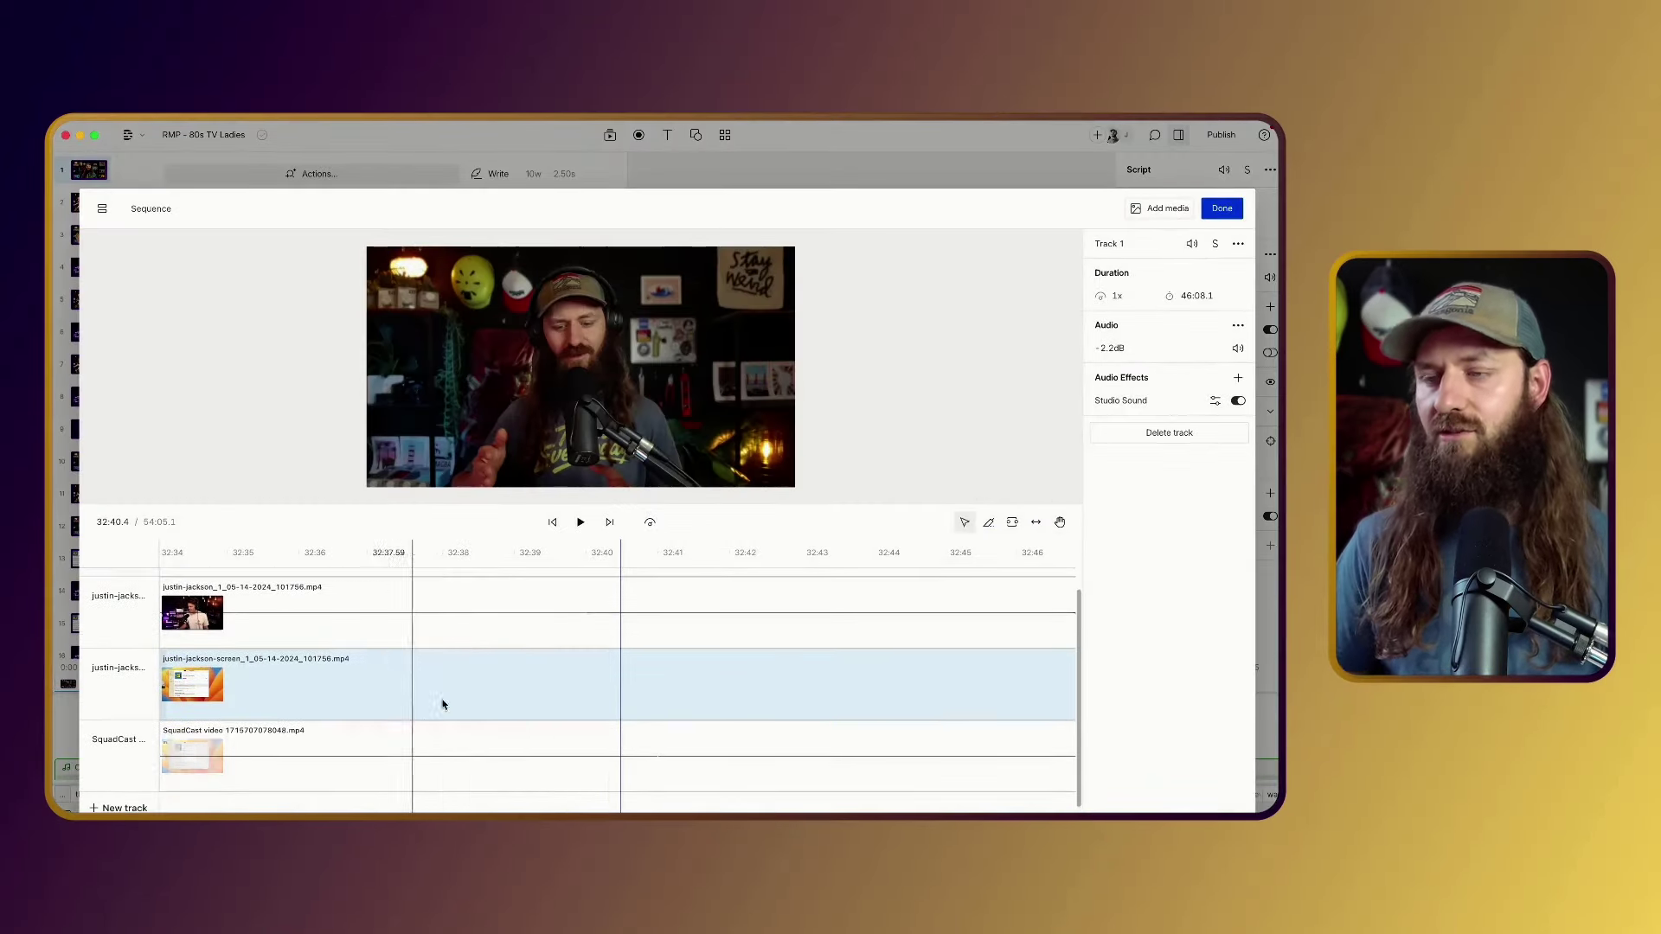
pyautogui.scroll(3, 285, 640)
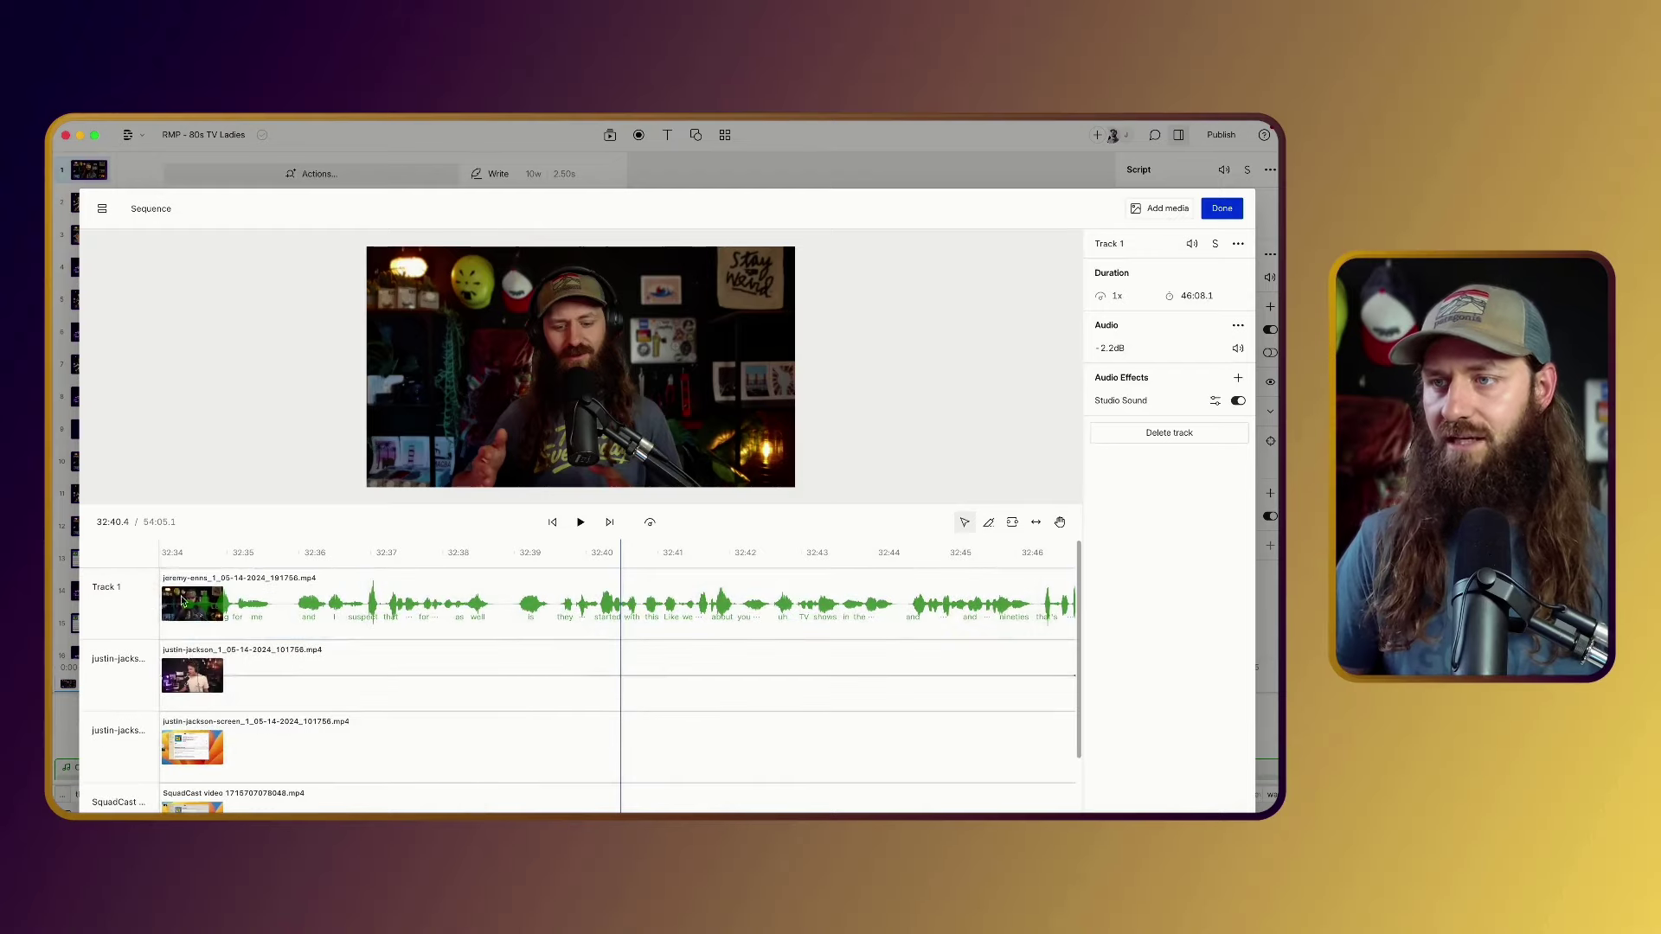
pyautogui.scroll(-2, 148, 792)
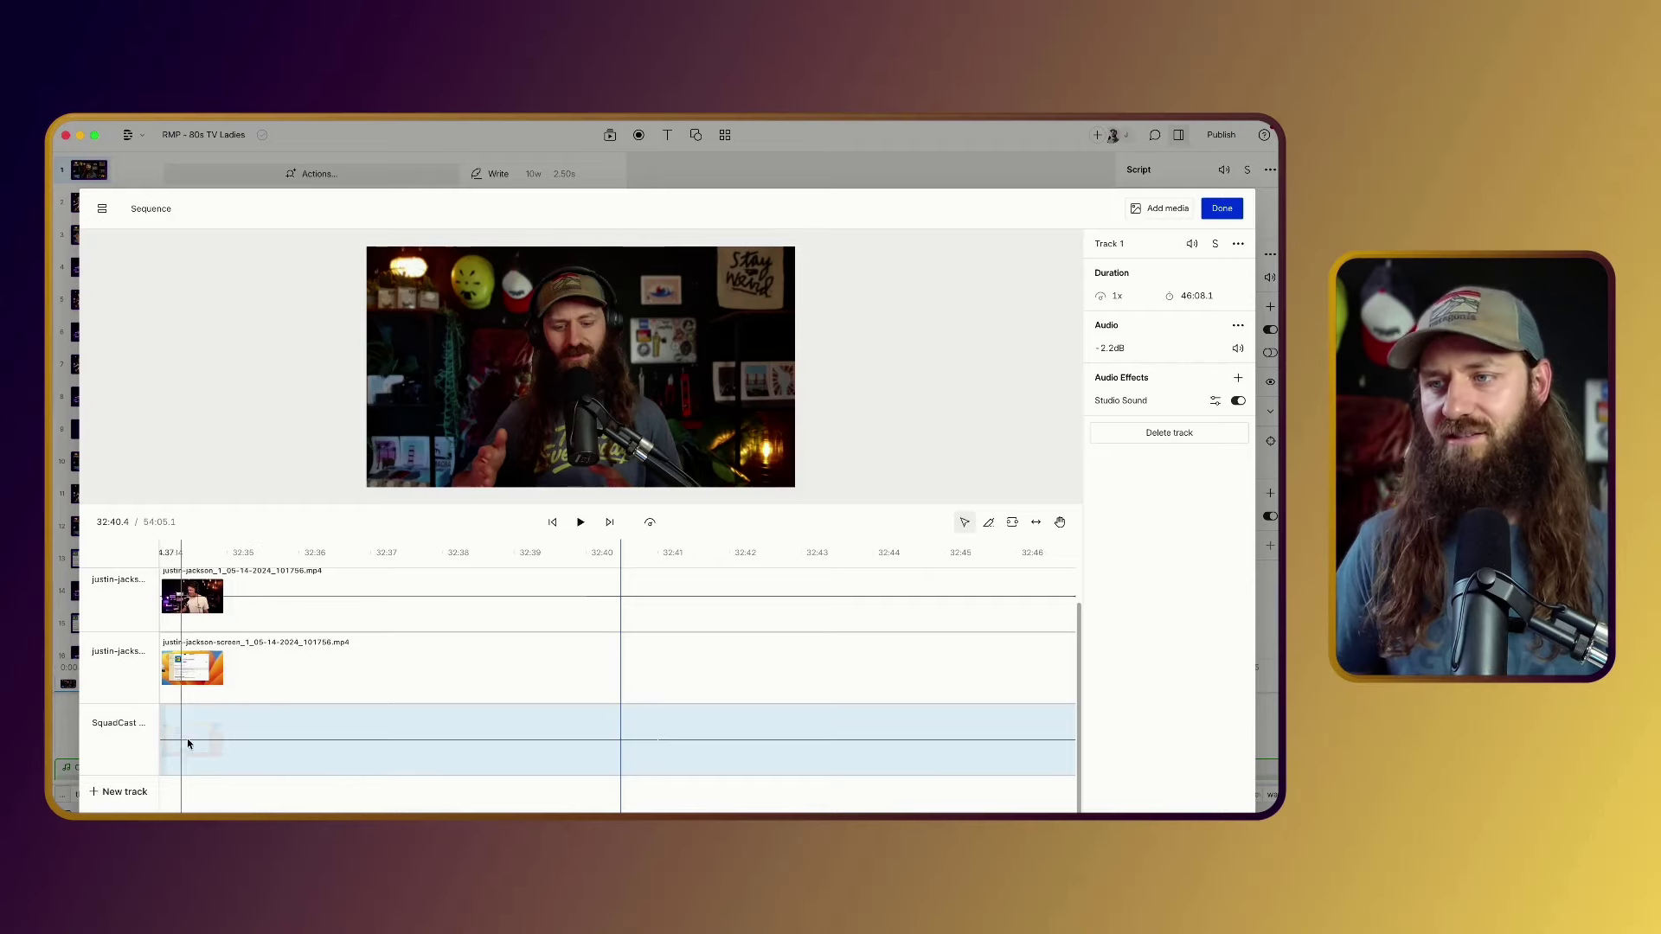
pyautogui.scroll(2, 251, 753)
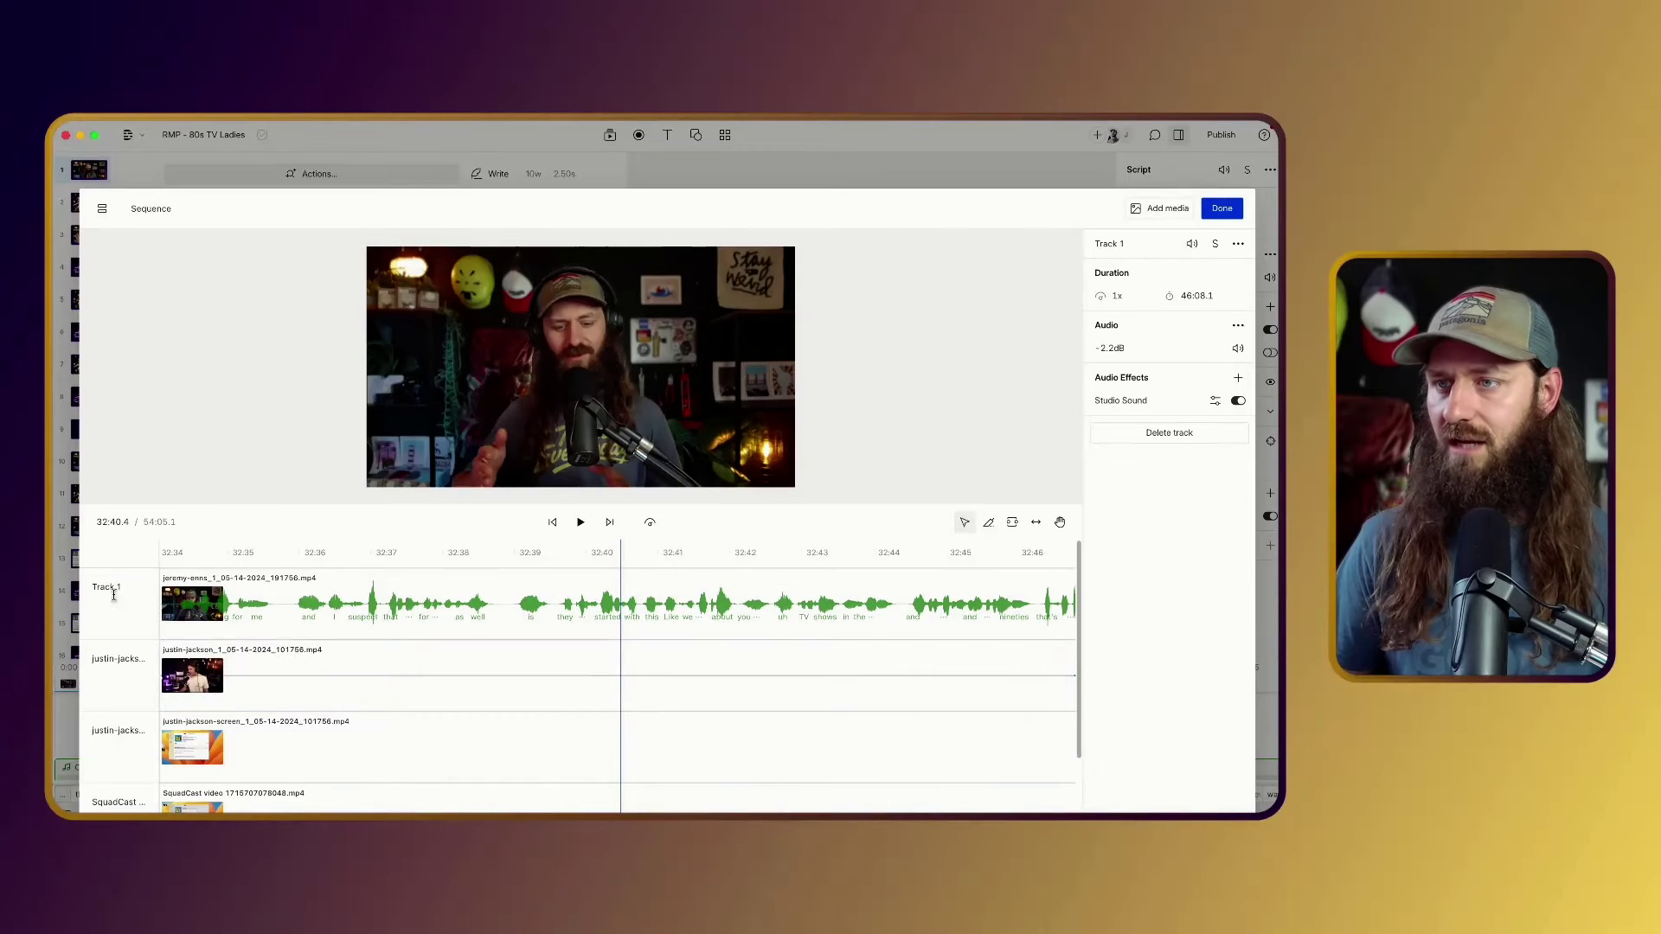
pyautogui.click(1164, 208)
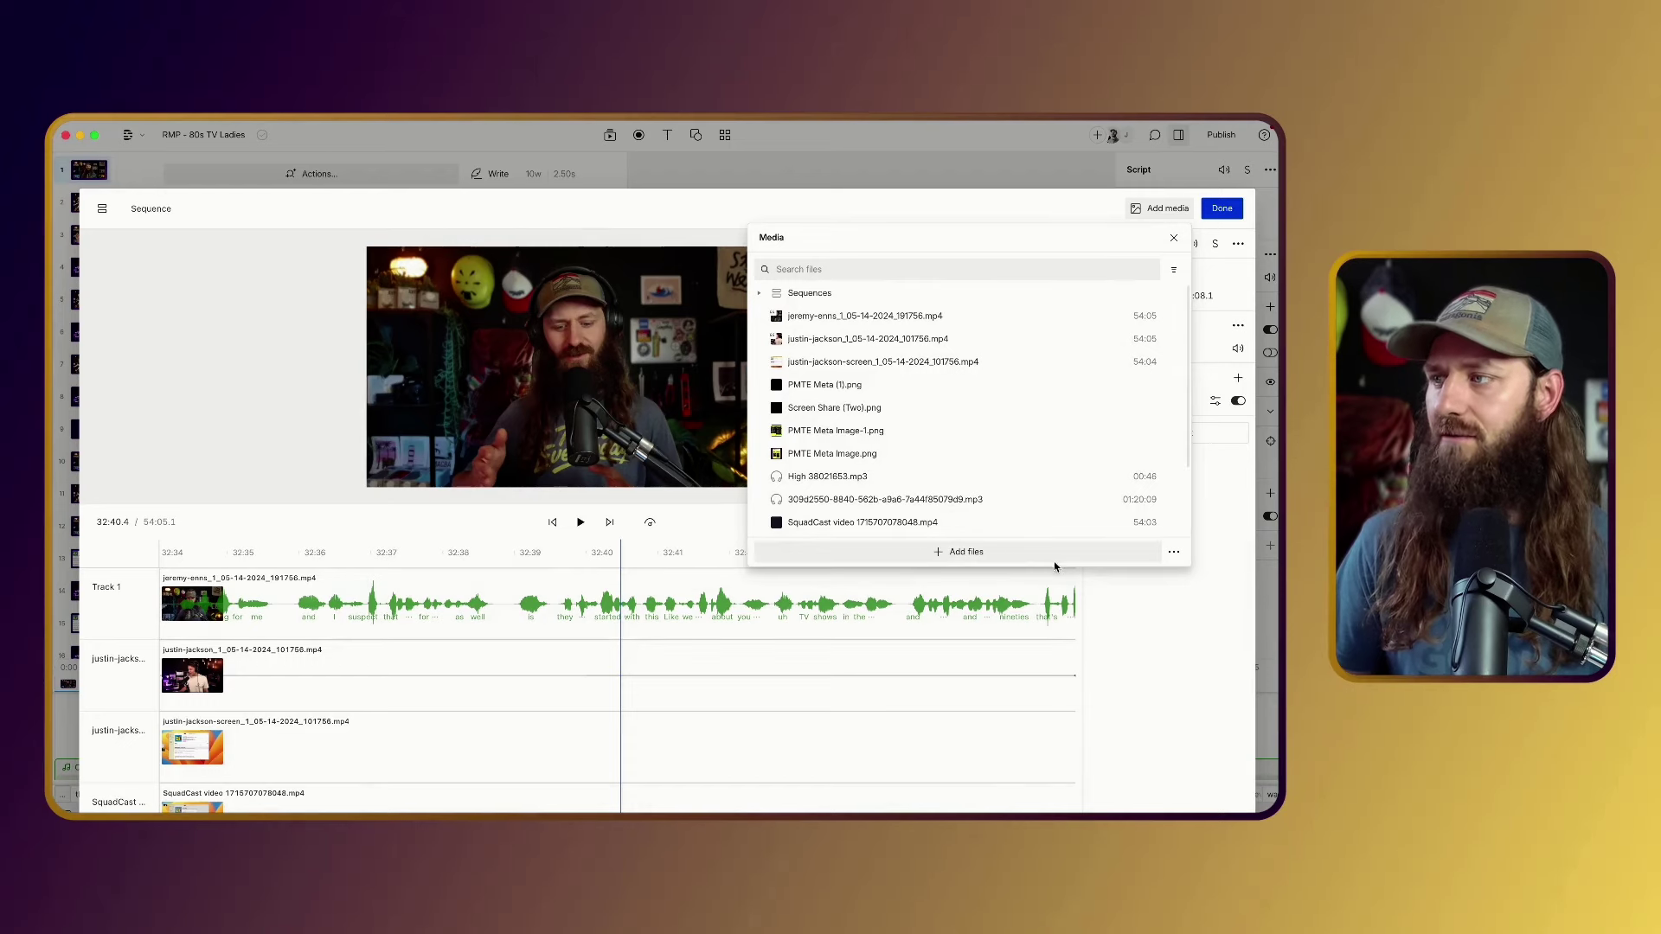
pyautogui.click(856, 456)
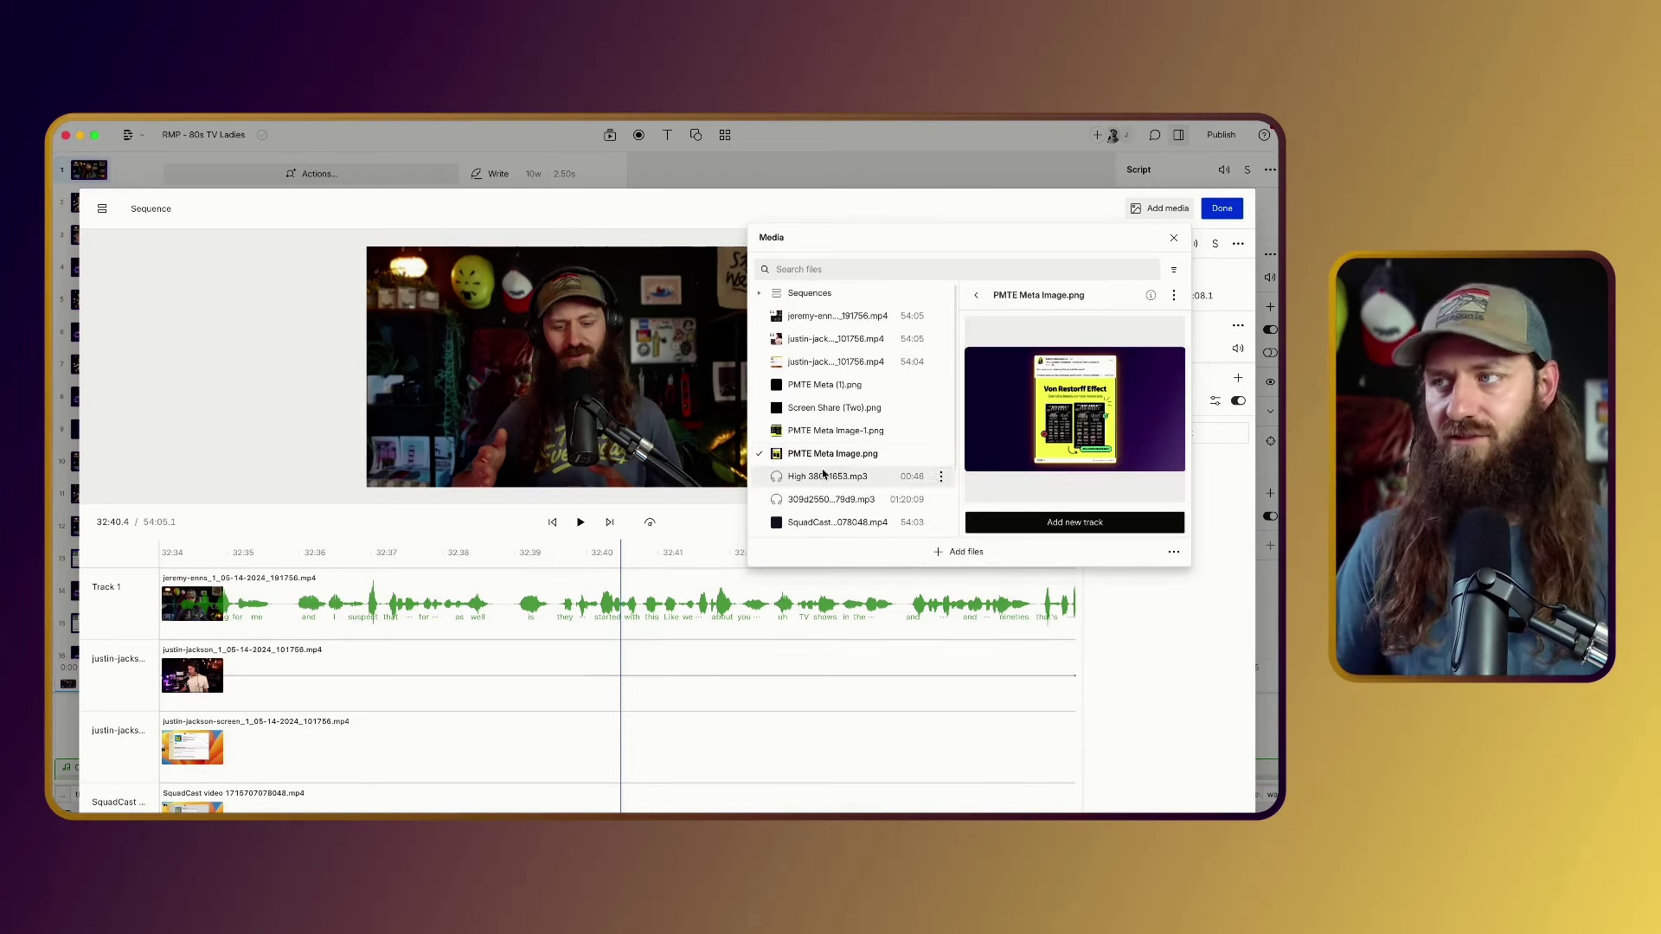
pyautogui.click(1063, 524)
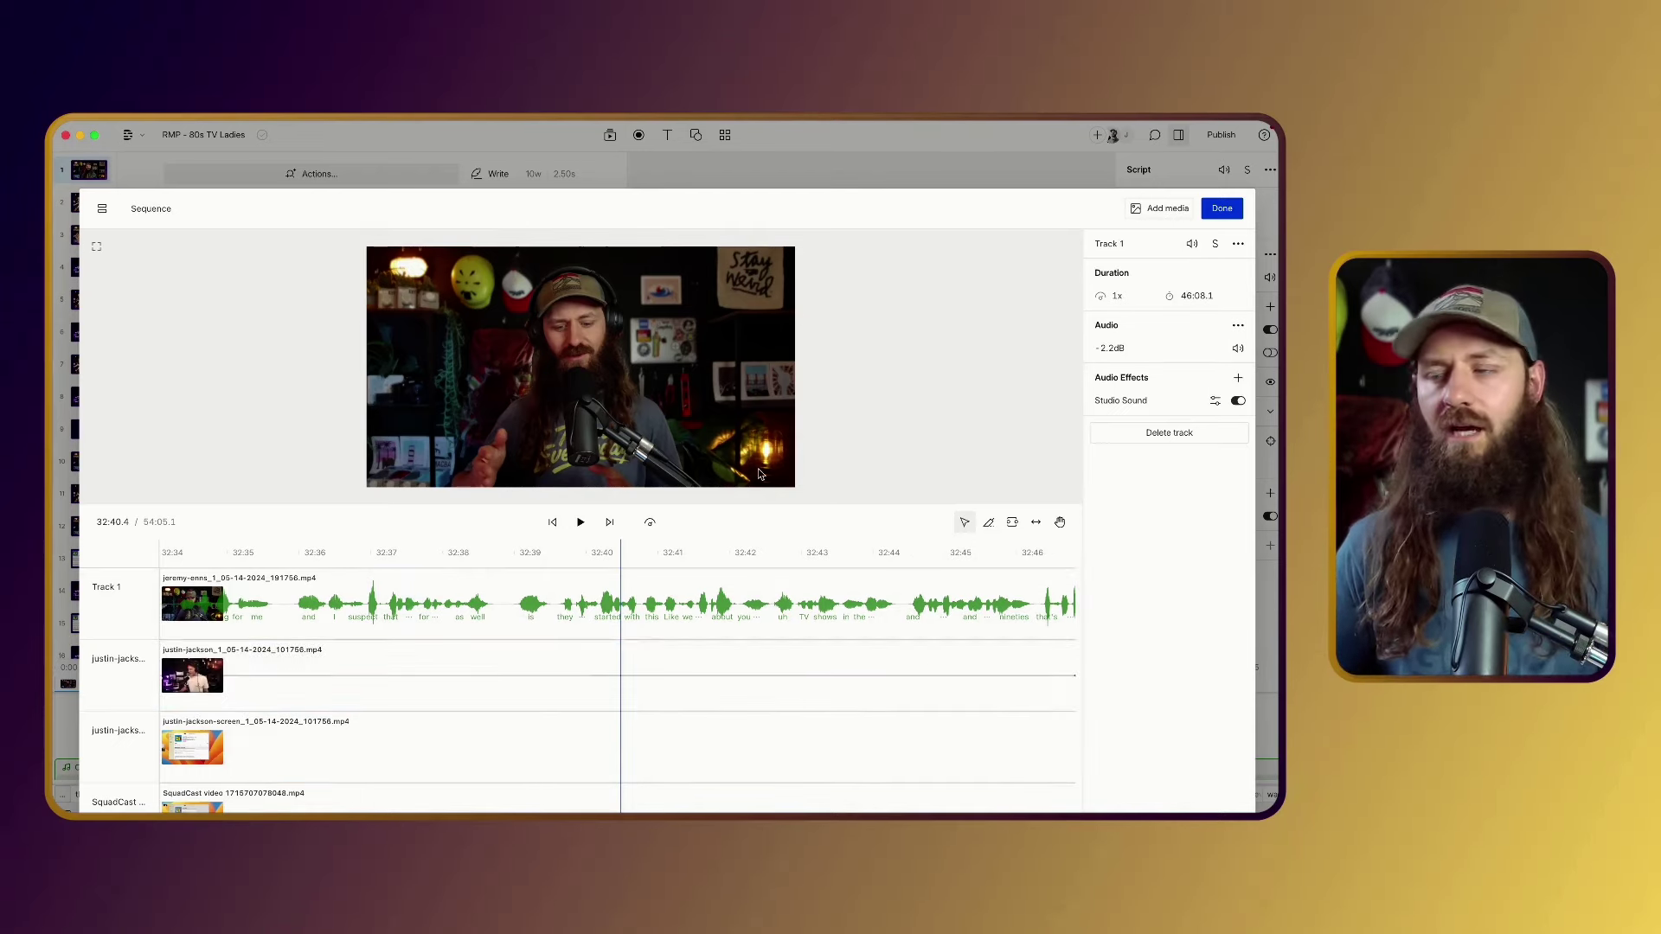
pyautogui.click(1221, 209)
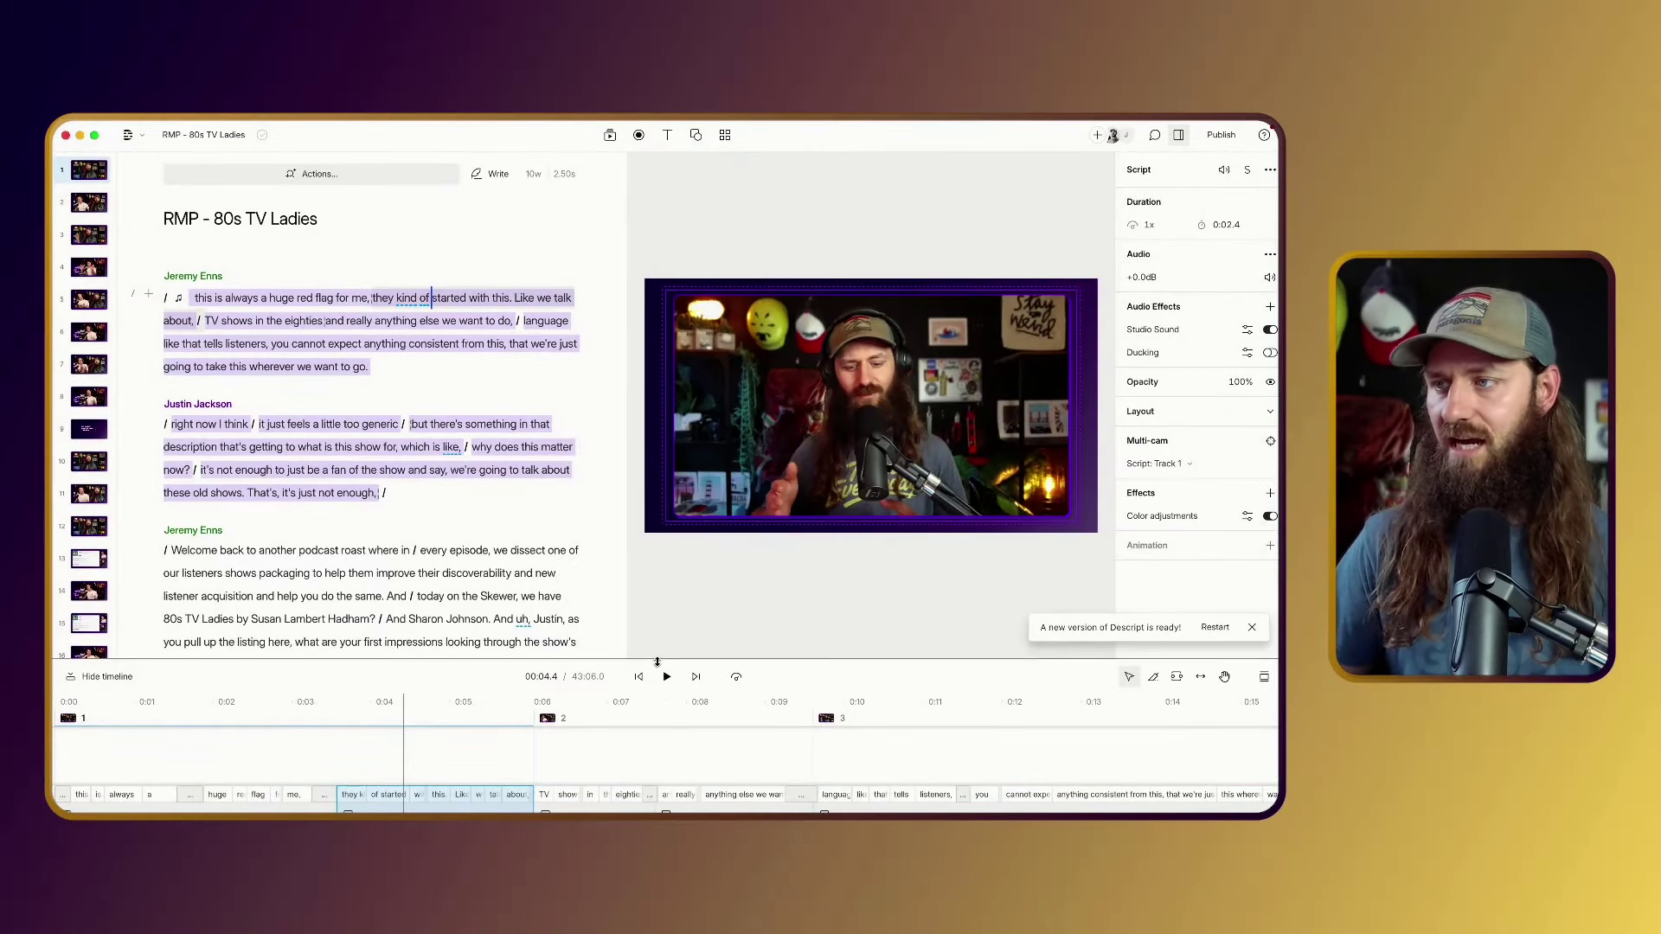
# Enlarge then shrink the timeline, and drag the divider right to widen the script and shrink the preview.
pyautogui.moveTo(663, 660); pyautogui.dragTo(664, 564)
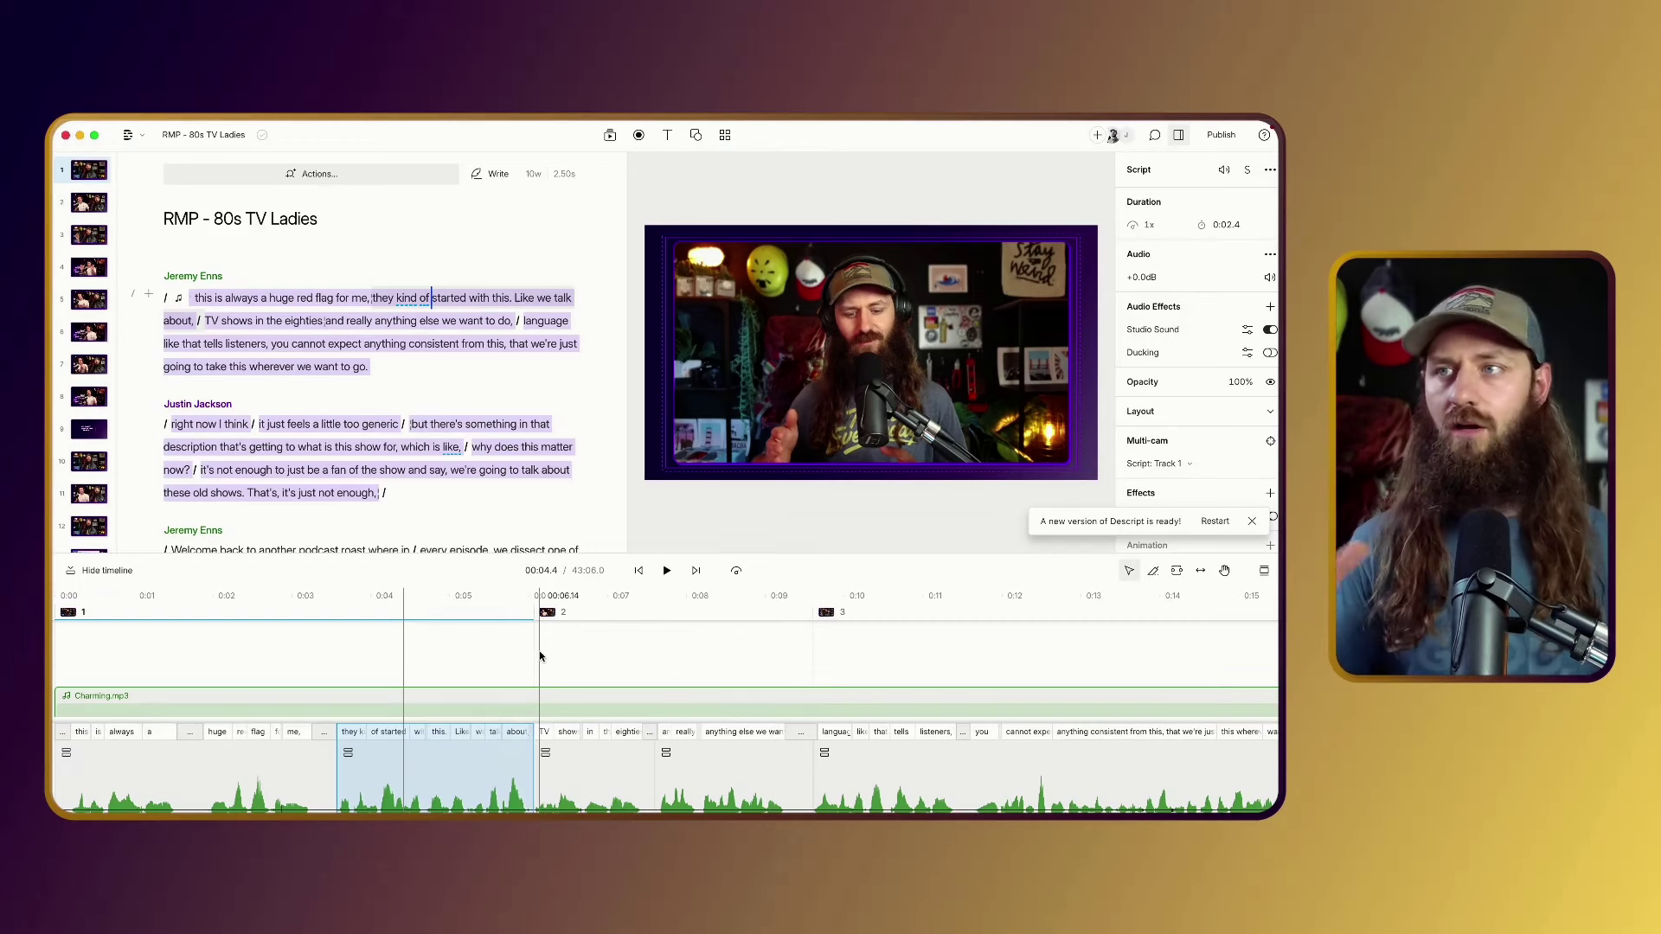
pyautogui.moveTo(527, 552); pyautogui.dragTo(530, 684)
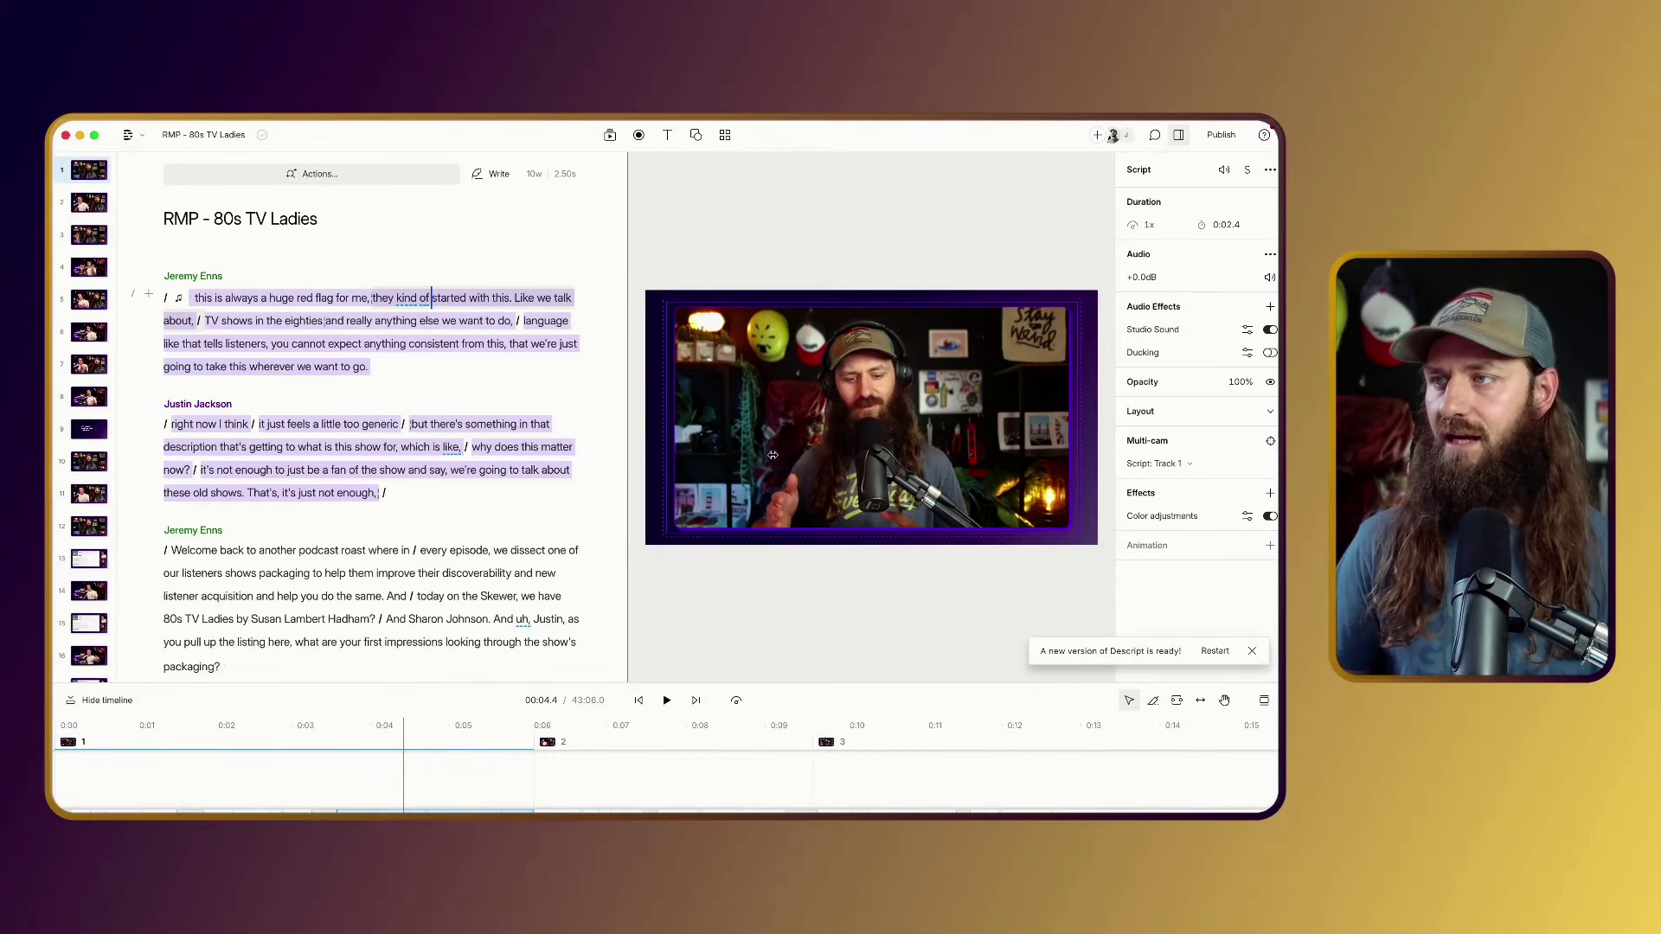
pyautogui.moveTo(627, 464); pyautogui.dragTo(787, 445)
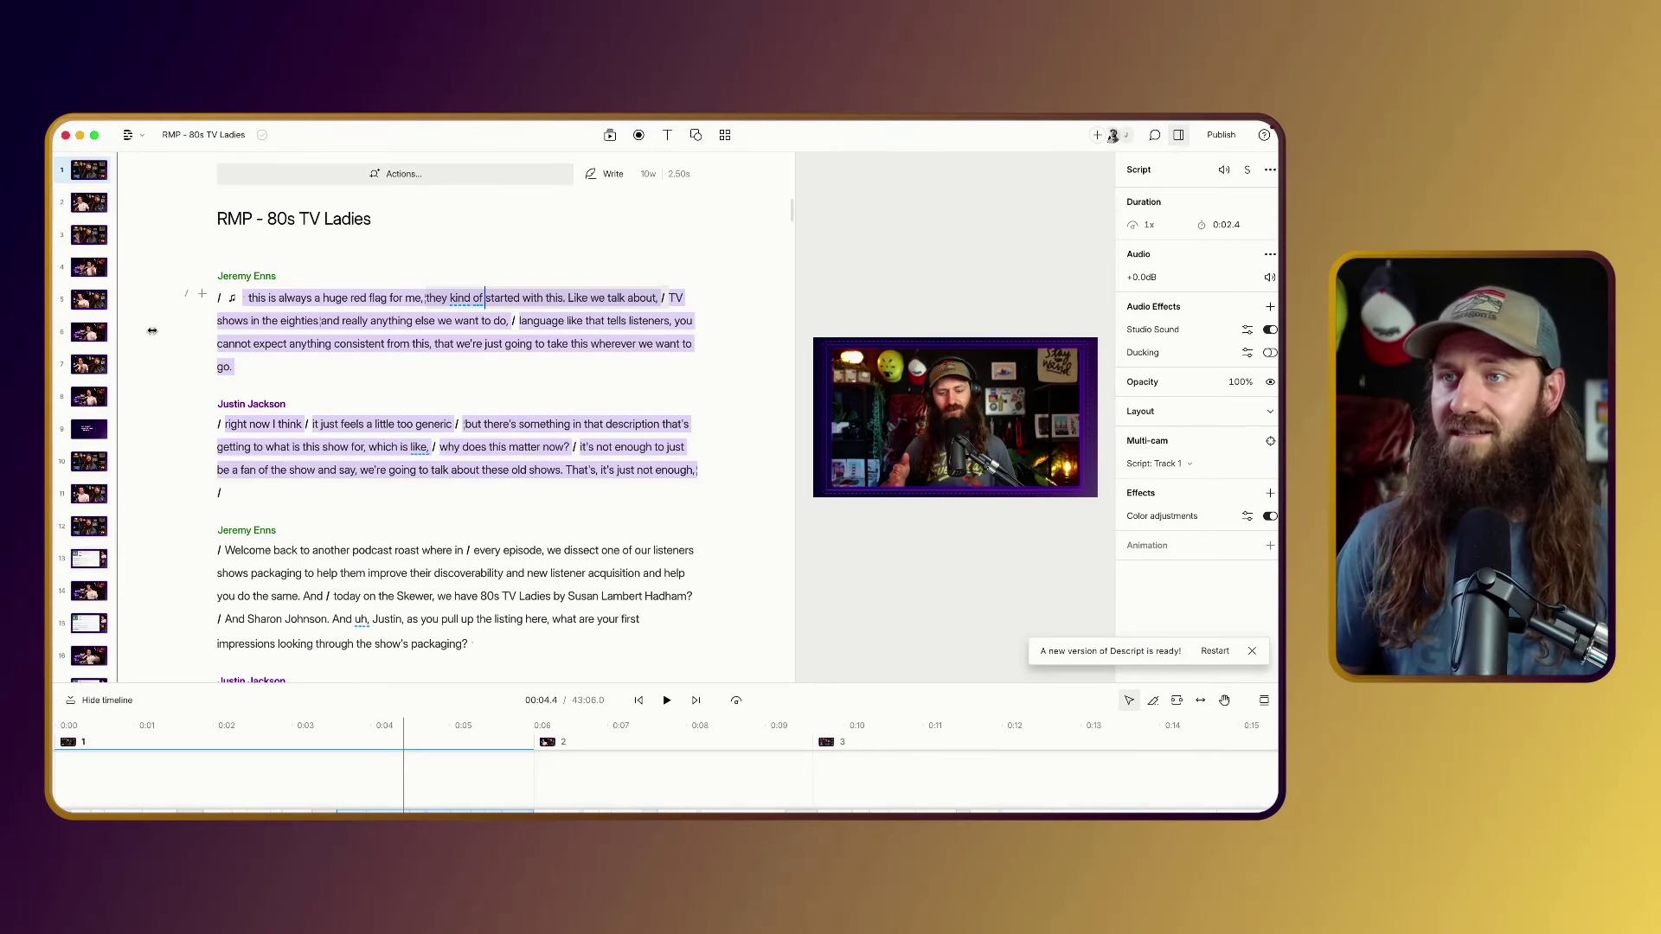
# Widen the scene sidebar, go Back to projects, and reopen RMP - 80s TV Ladies.
pyautogui.moveTo(119, 331); pyautogui.dragTo(170, 332)
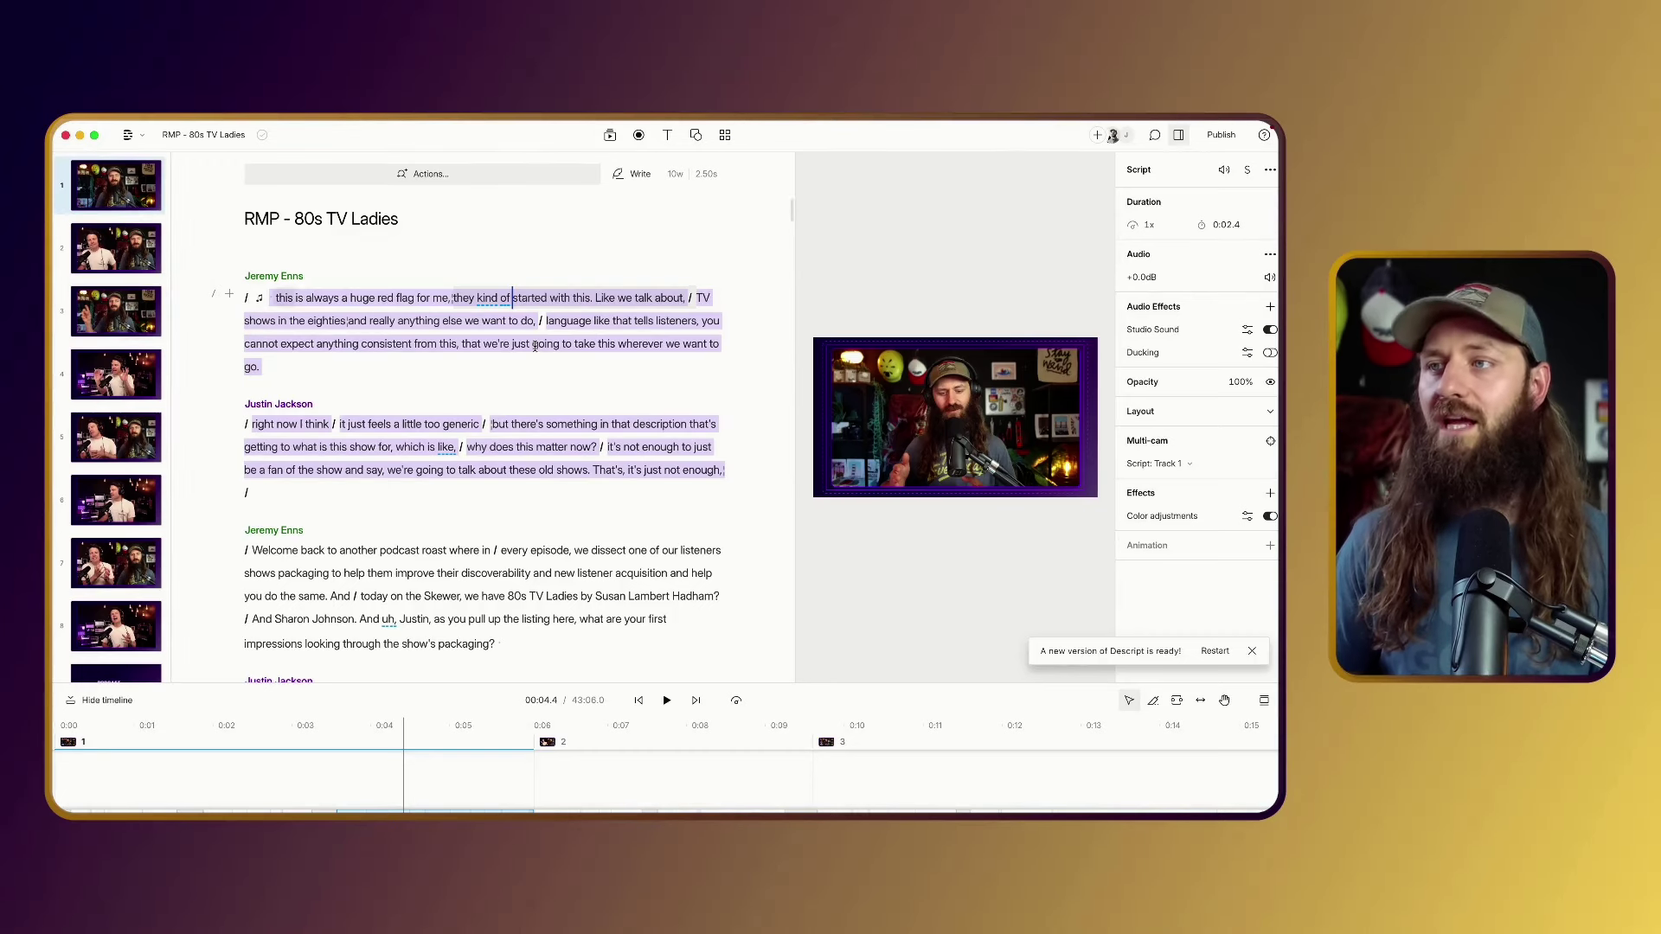
pyautogui.click(130, 135)
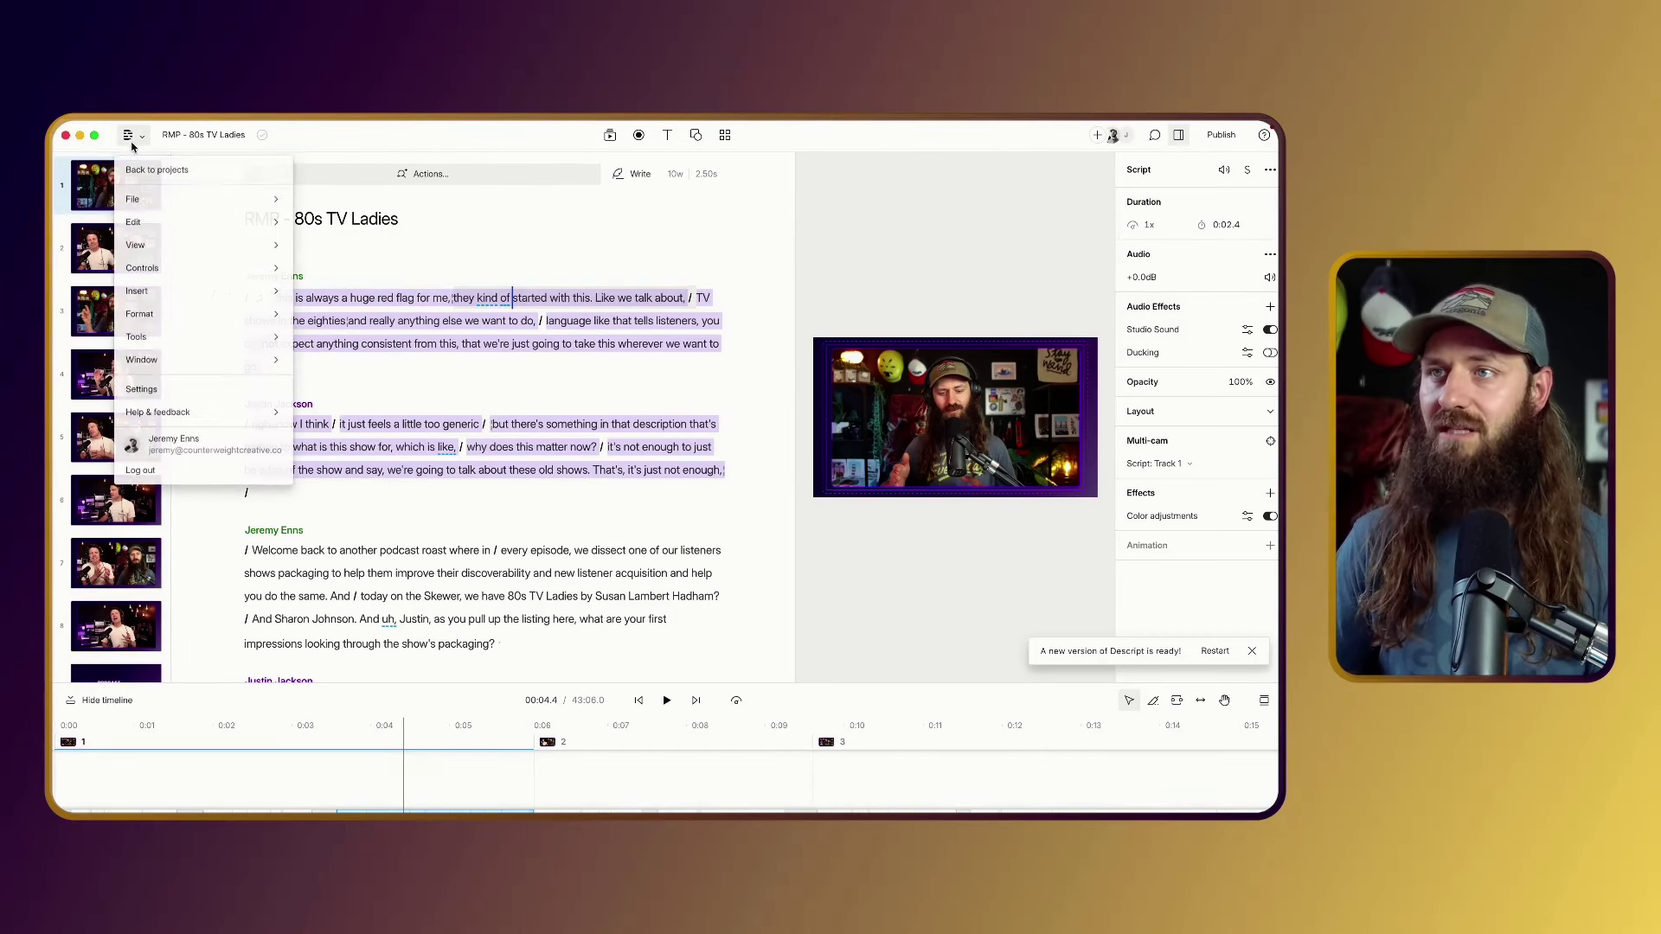
pyautogui.click(154, 167)
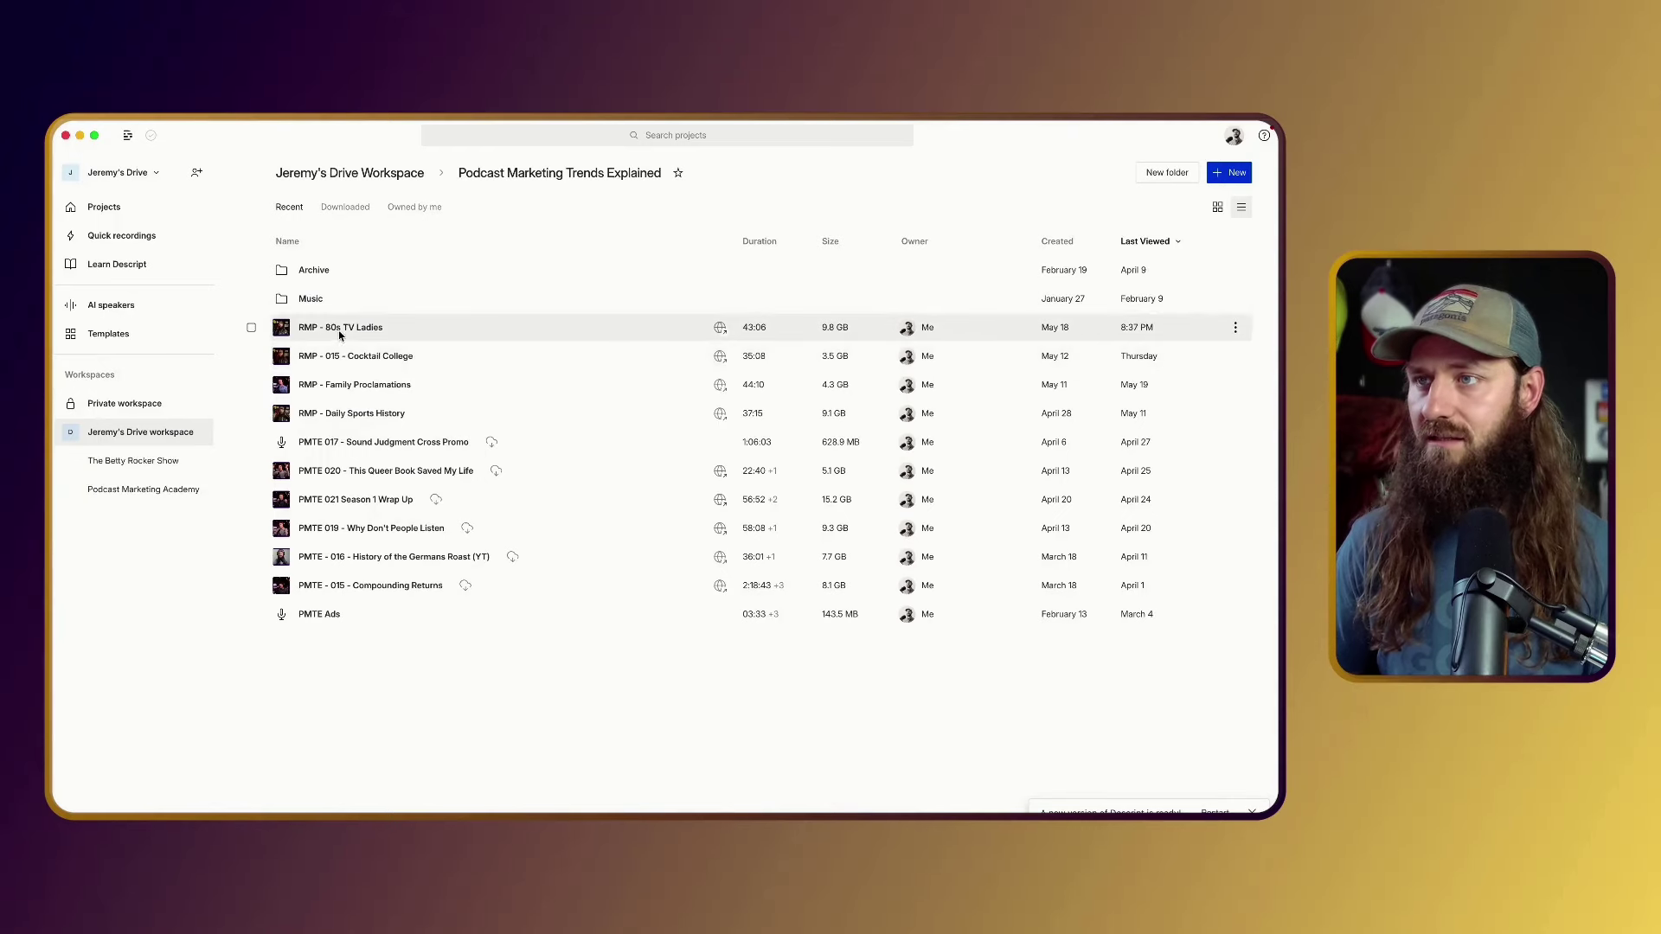
pyautogui.click(353, 328)
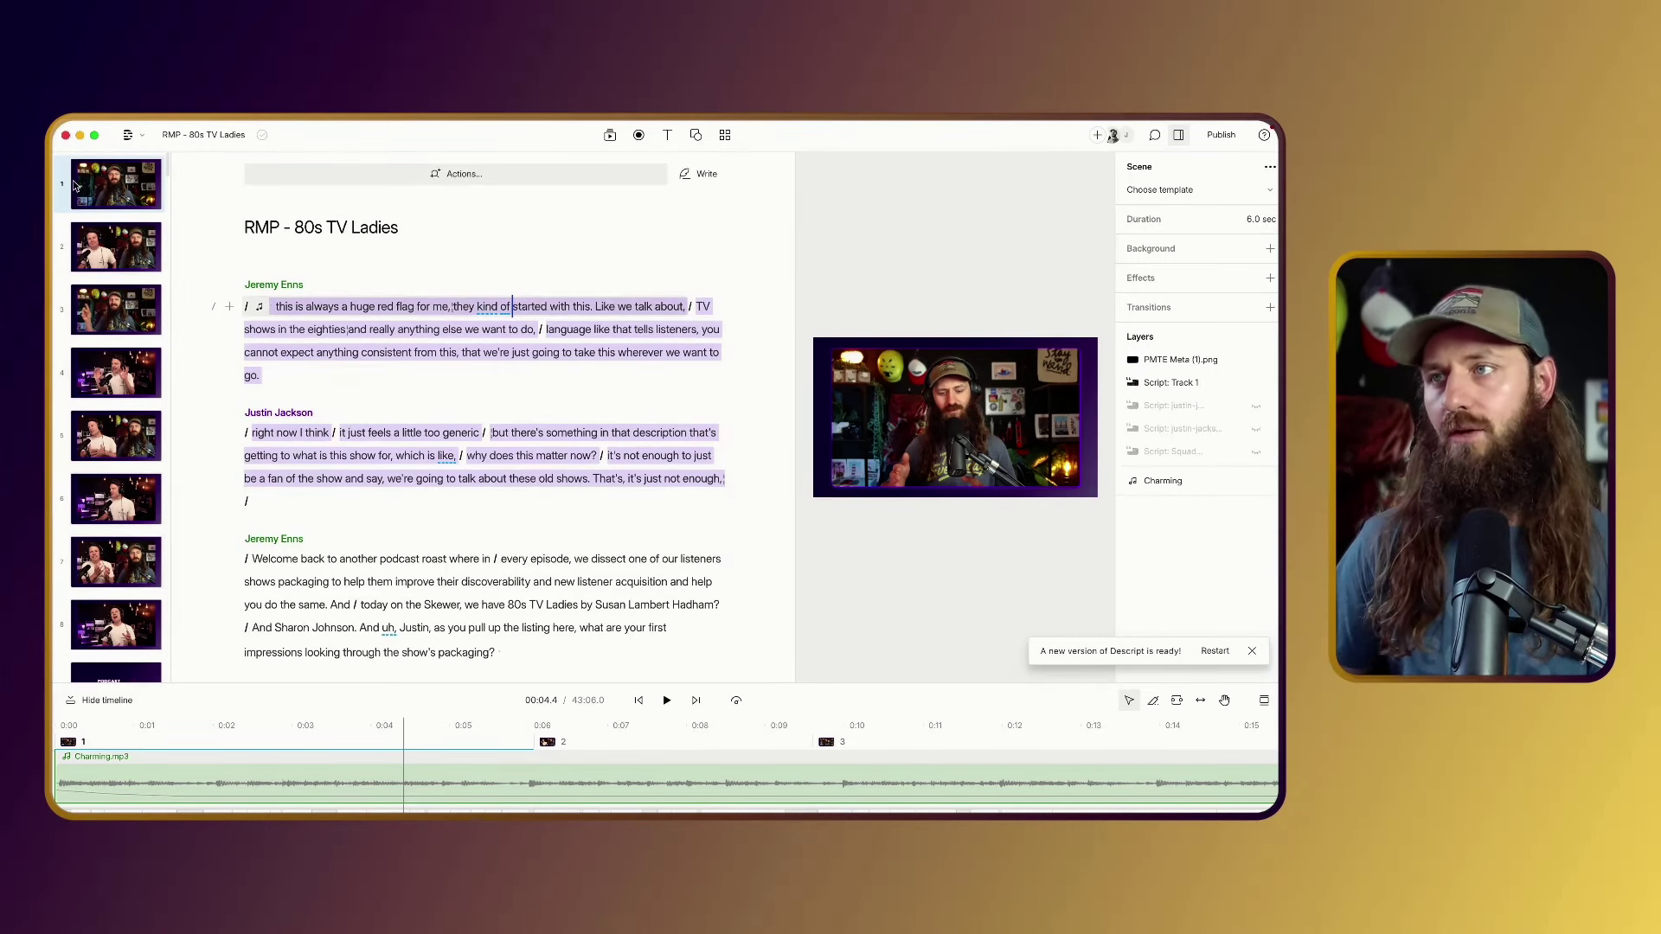
pyautogui.click(450, 182)
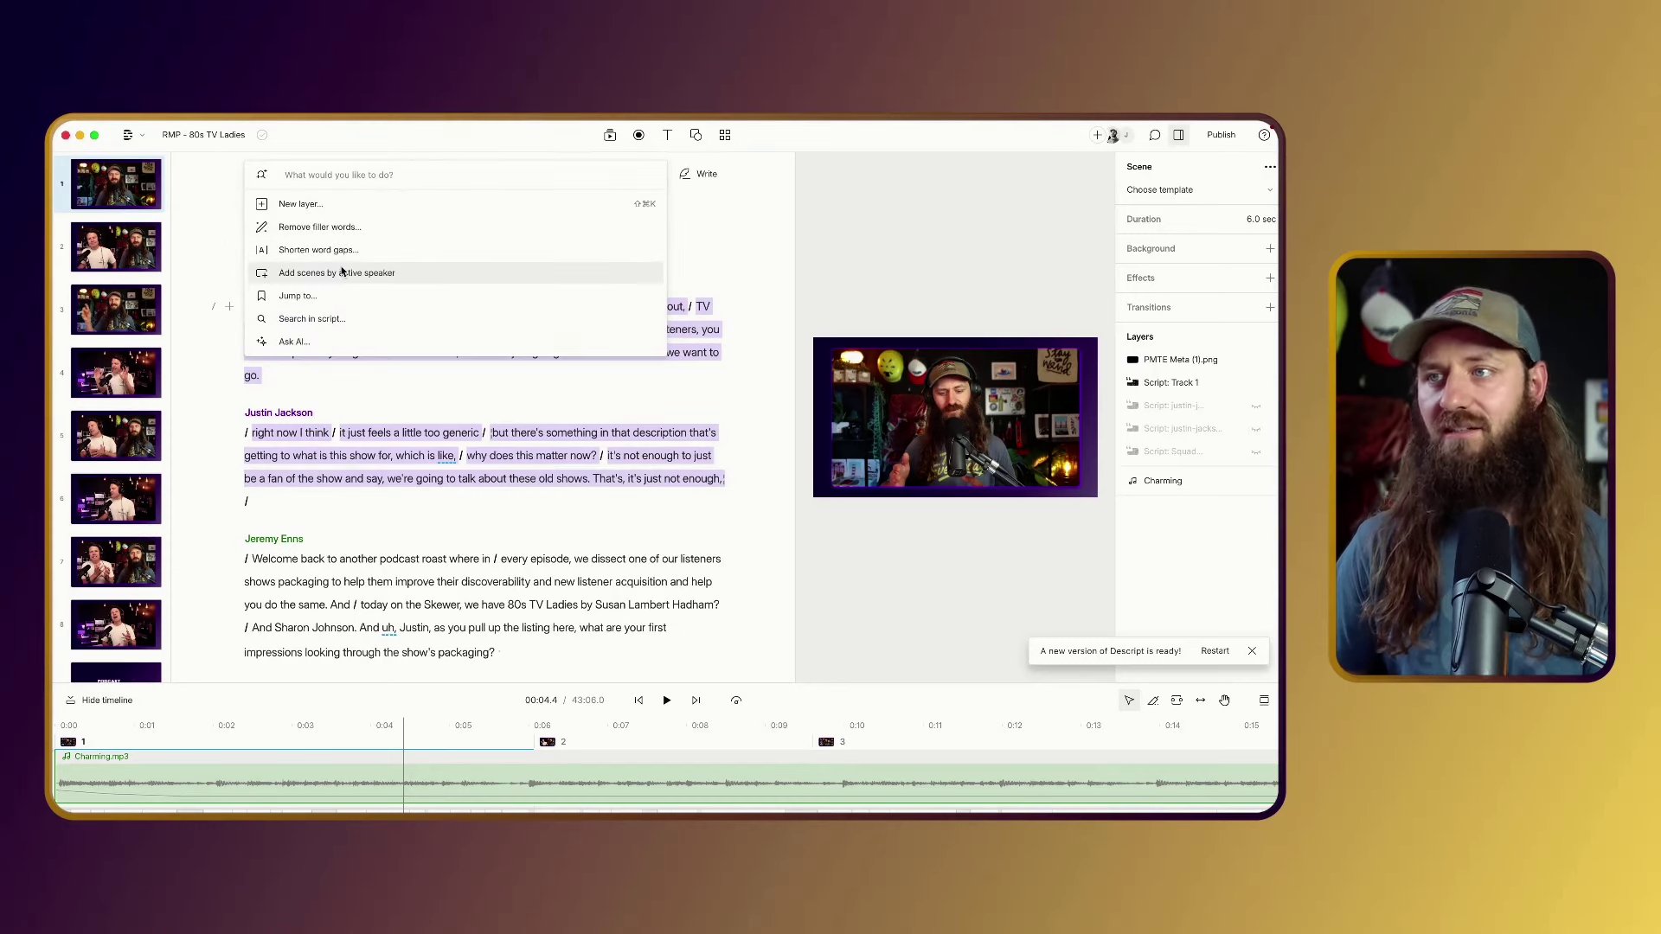
pyautogui.press('Escape')
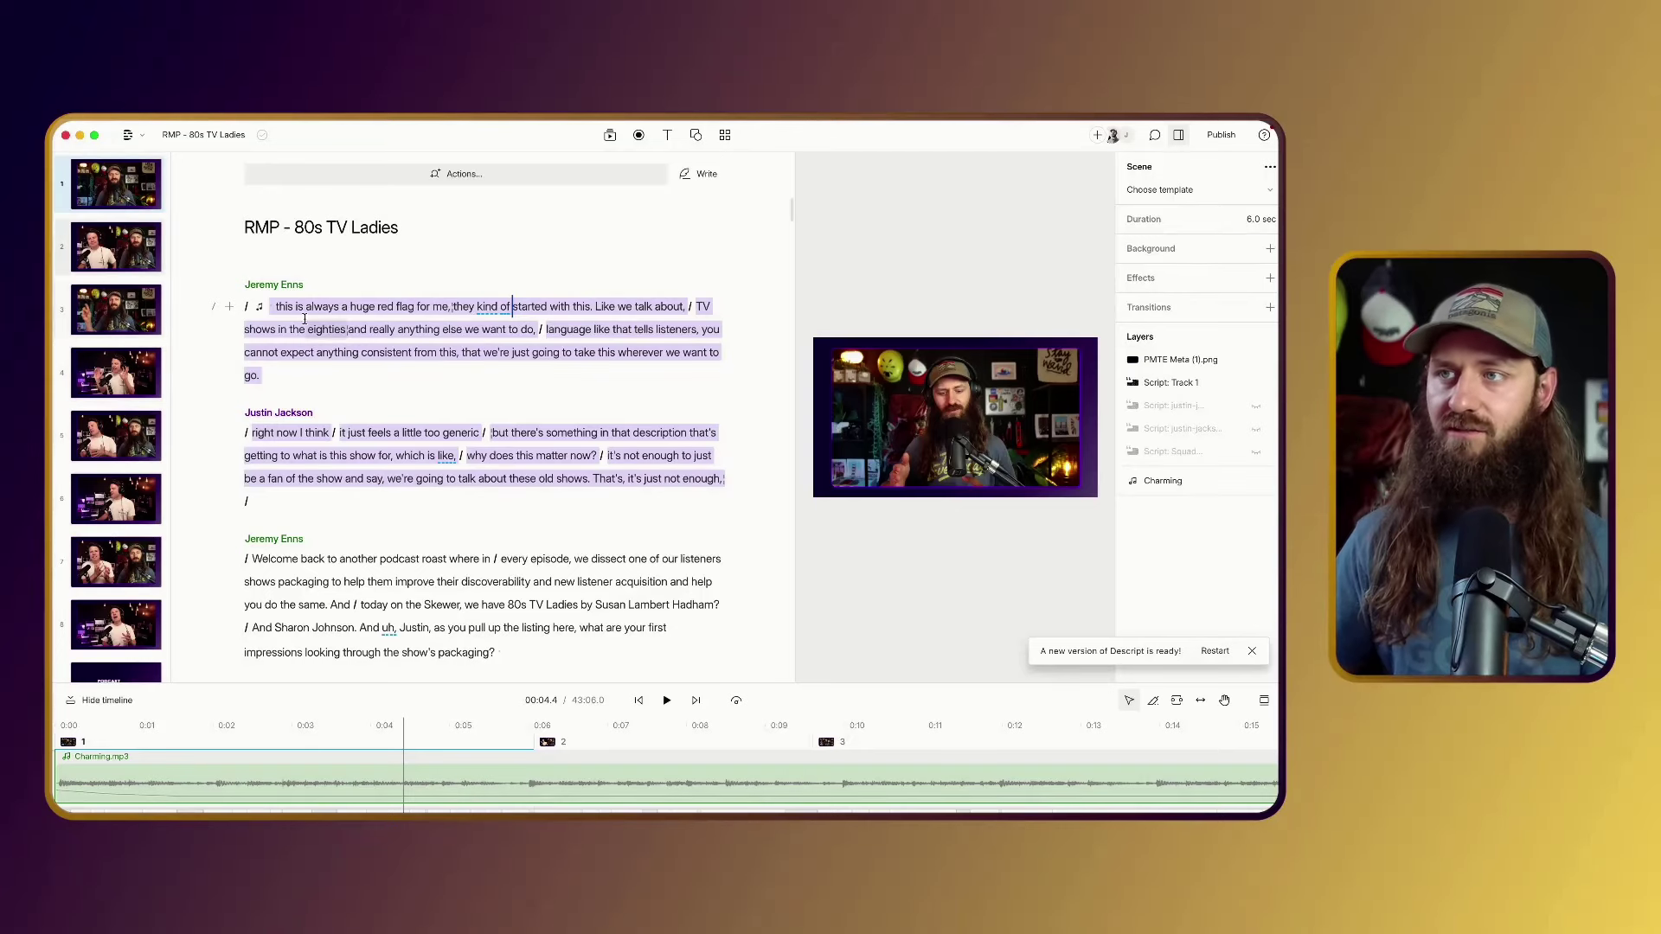
pyautogui.scroll(-3, 256, 568)
pyautogui.scroll(-4, 256, 568)
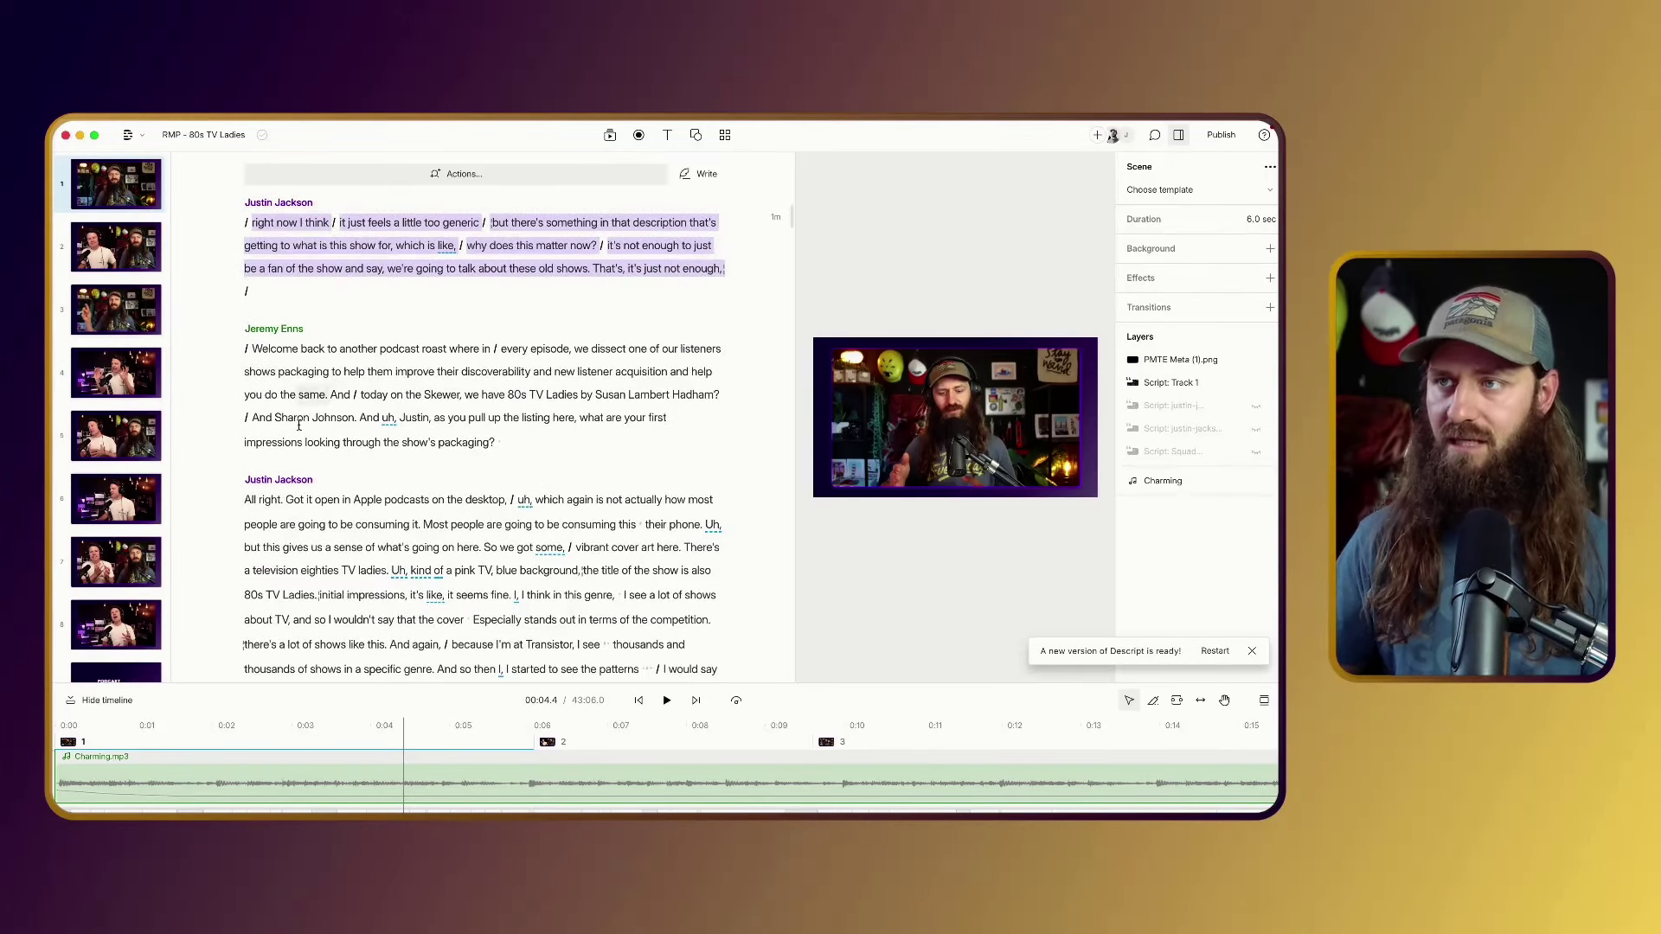
pyautogui.scroll(-1, 275, 440)
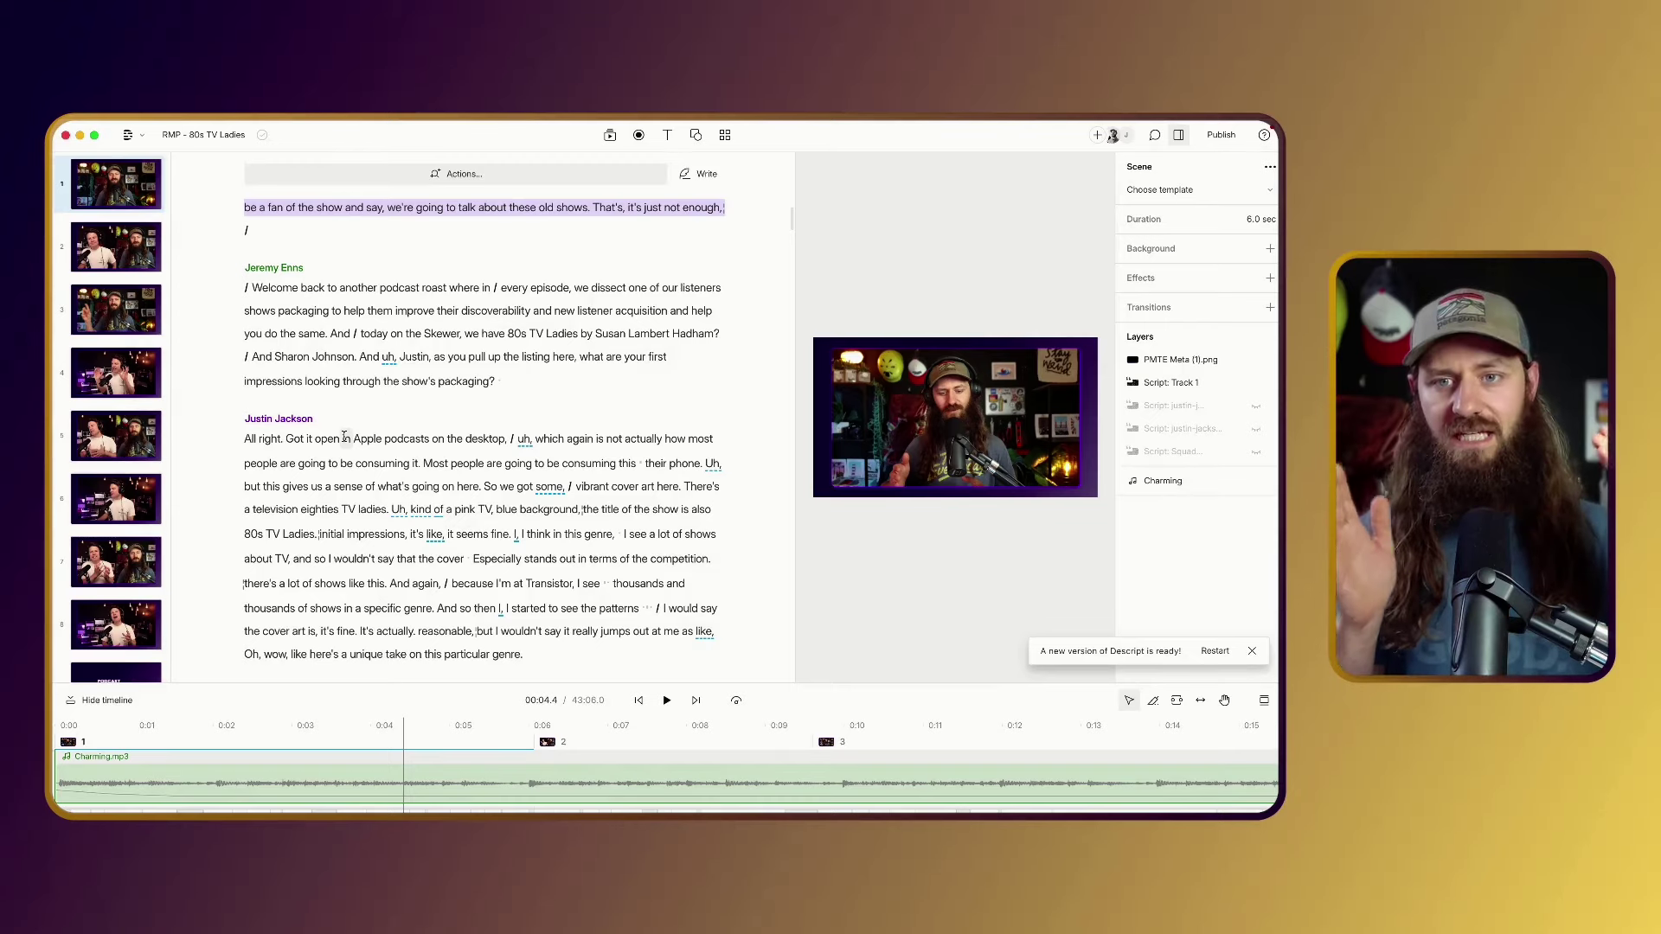
pyautogui.scroll(1, 343, 437)
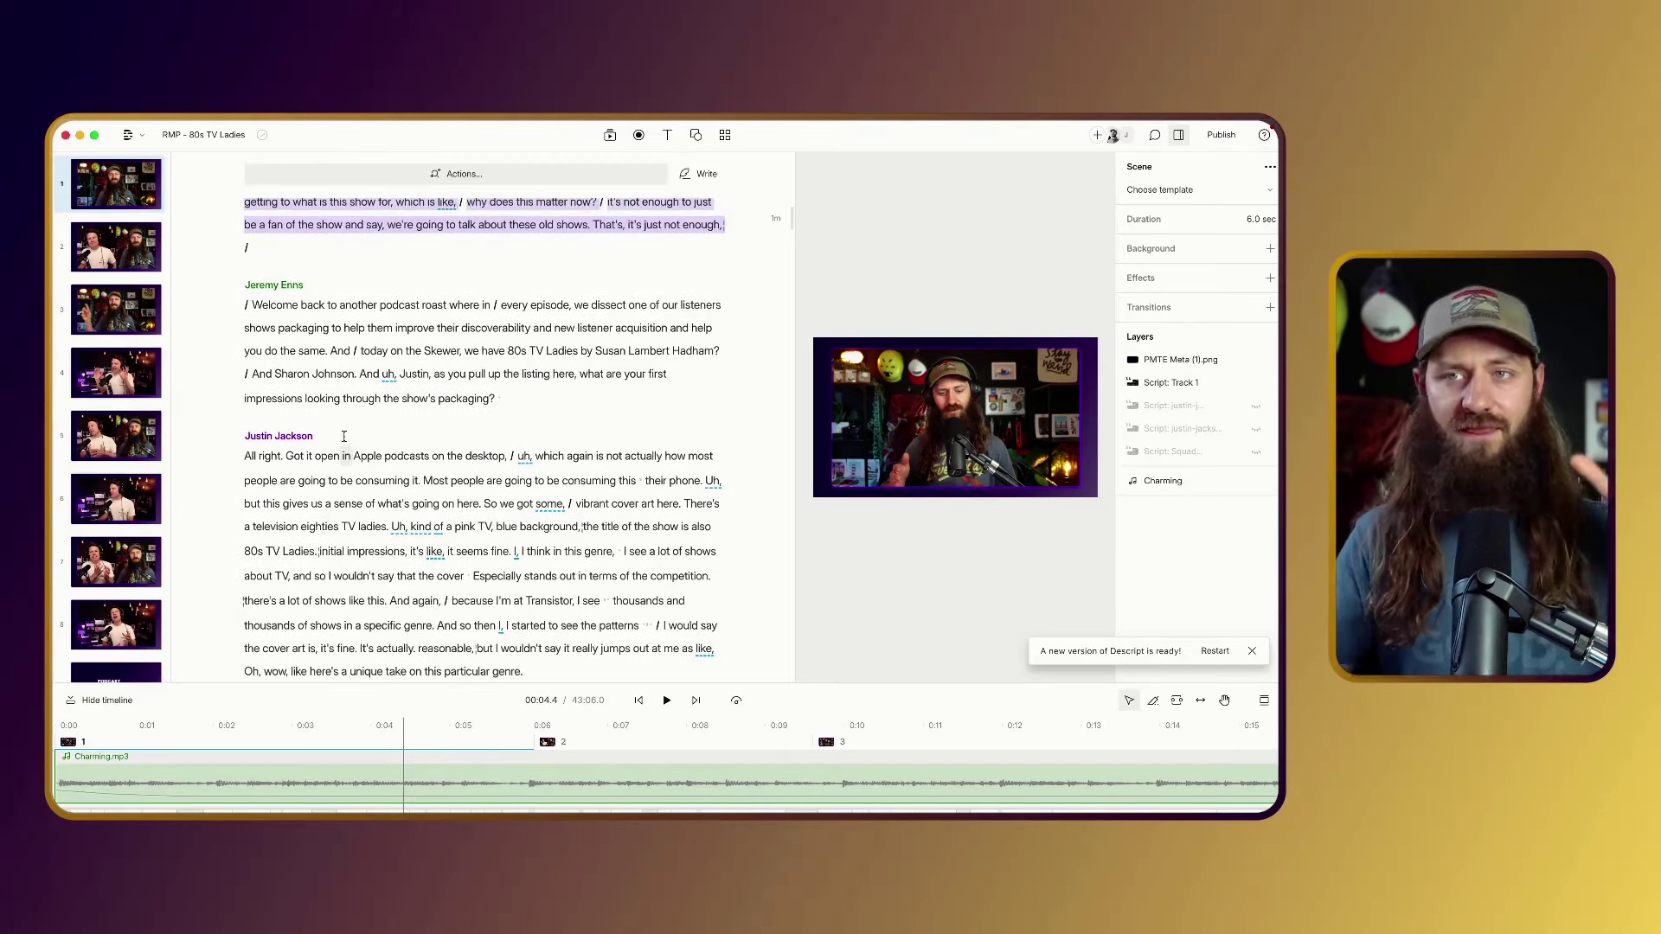
pyautogui.press('Home')
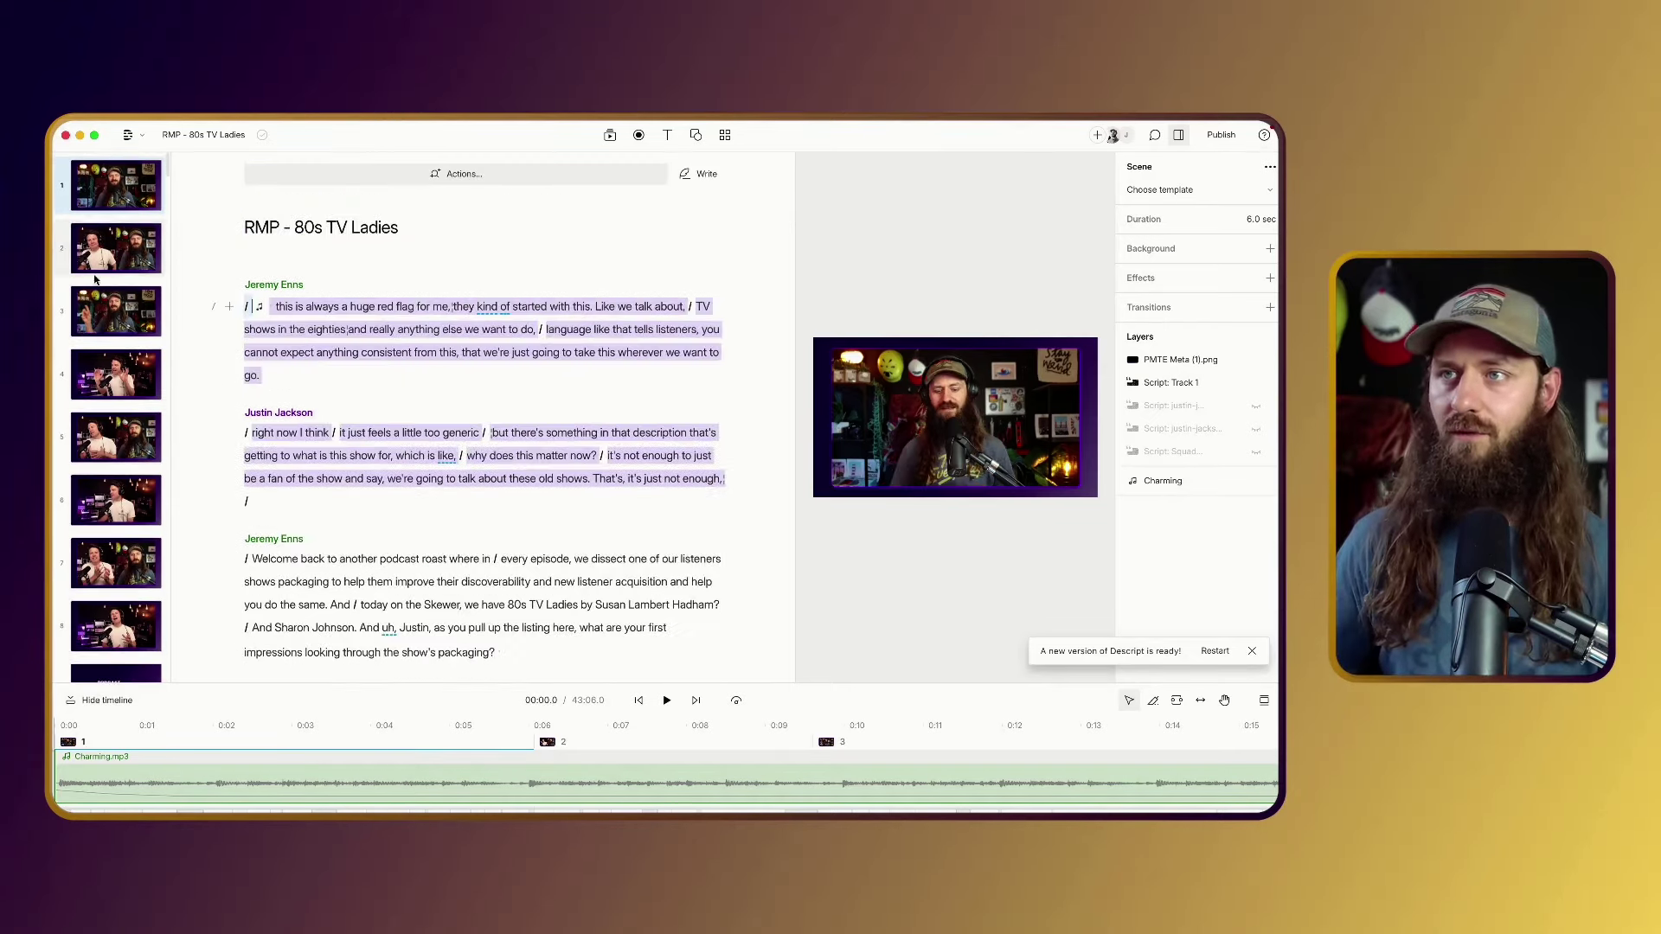
# Jump to scene 4, enlarge the video preview, and check scene 3's layers.
pyautogui.click(105, 376)
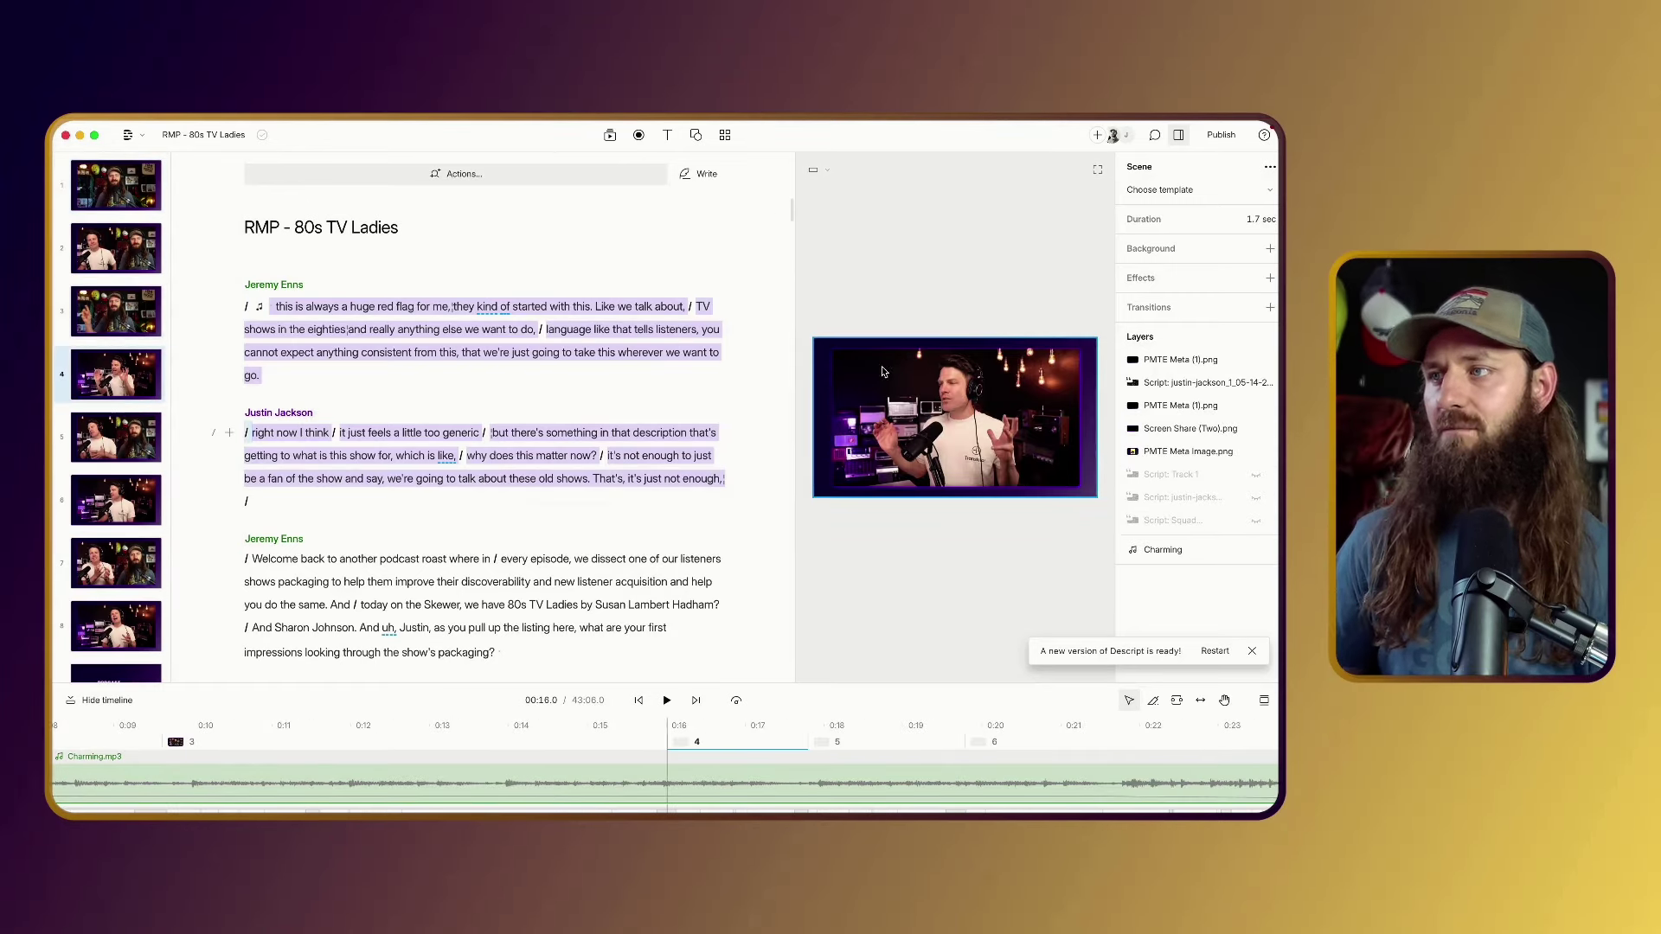
pyautogui.moveTo(793, 428); pyautogui.dragTo(521, 406)
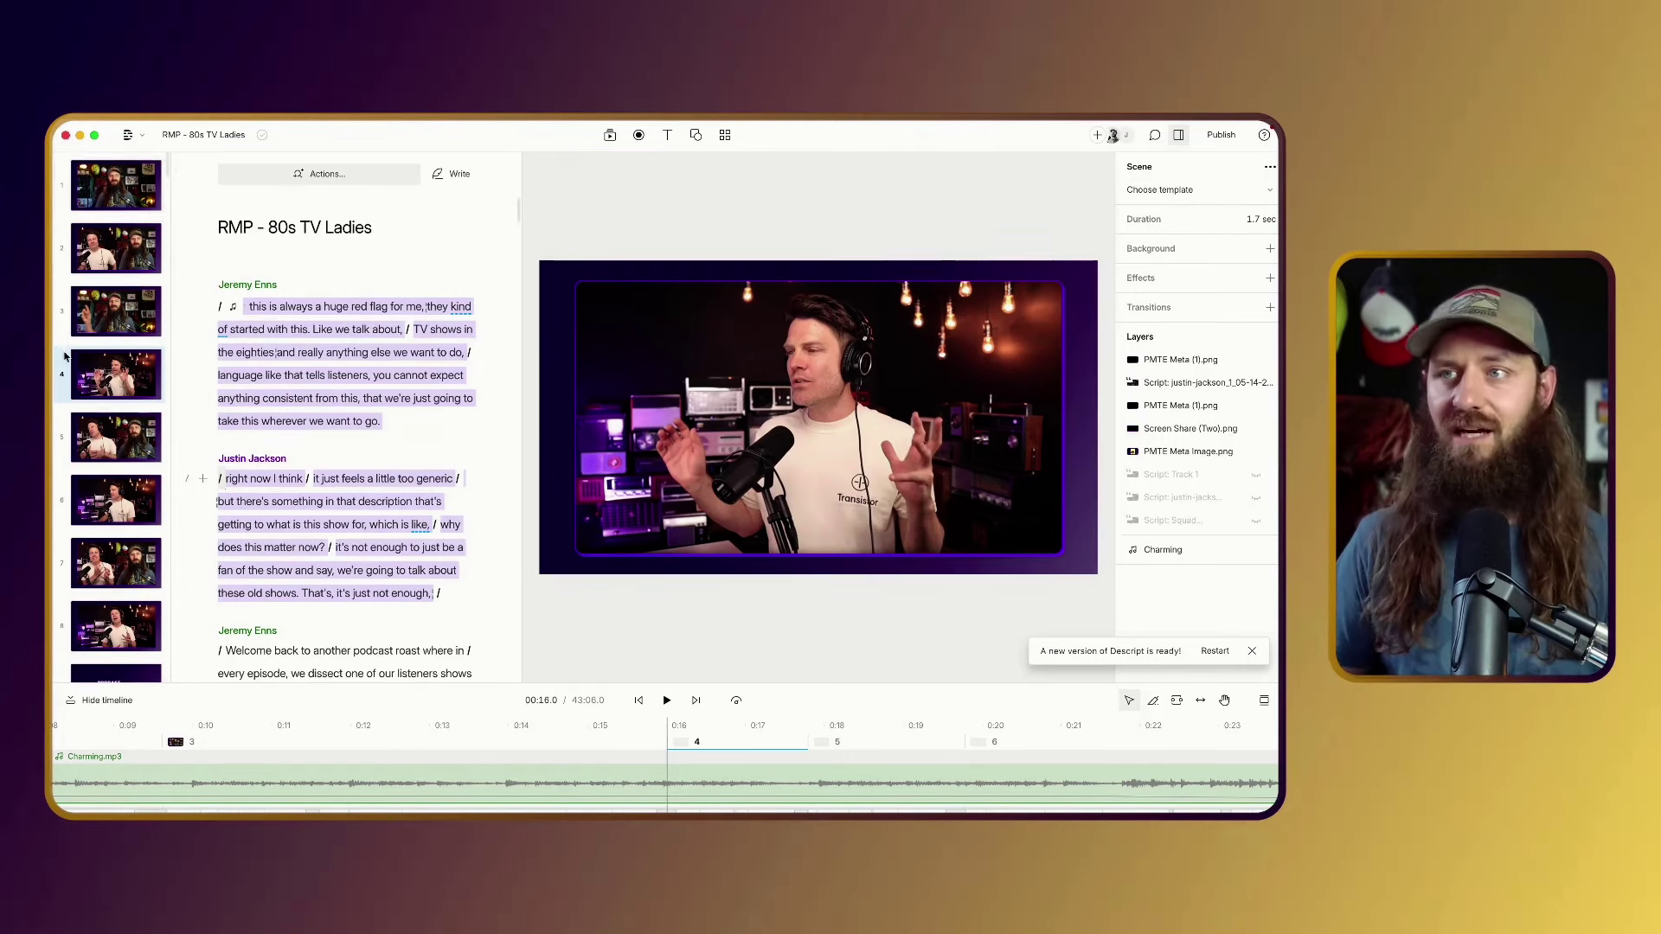
pyautogui.click(116, 315)
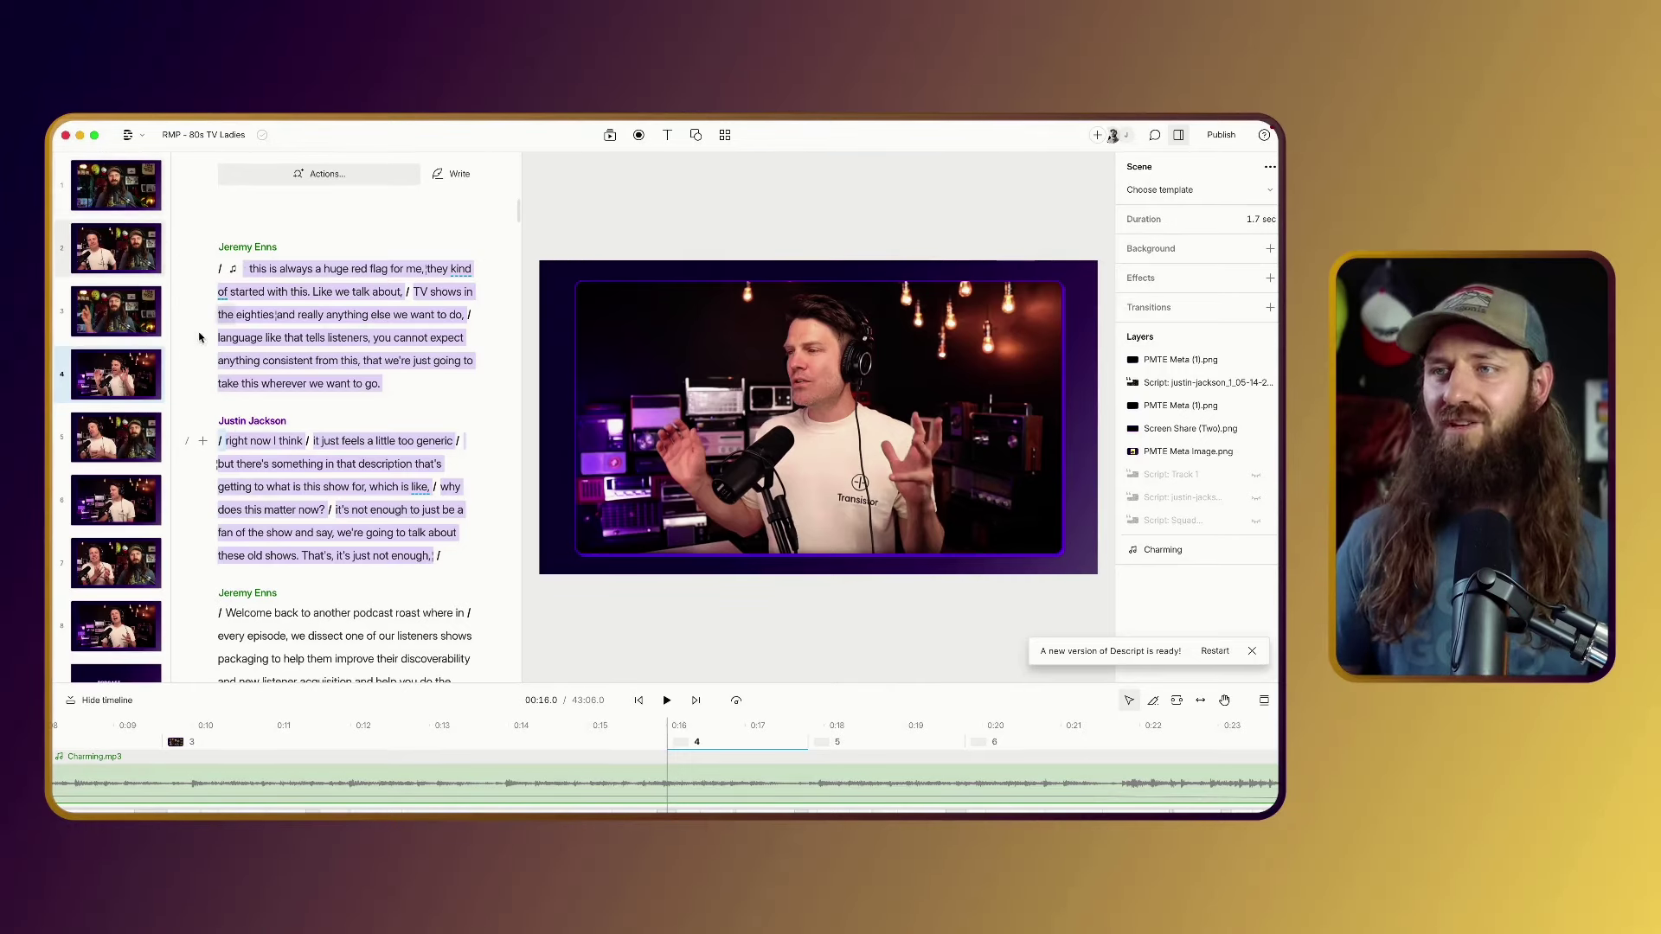
# Switch to the browser and open the Figma PMT23 Assets file.
pyautogui.press('super+Tab')
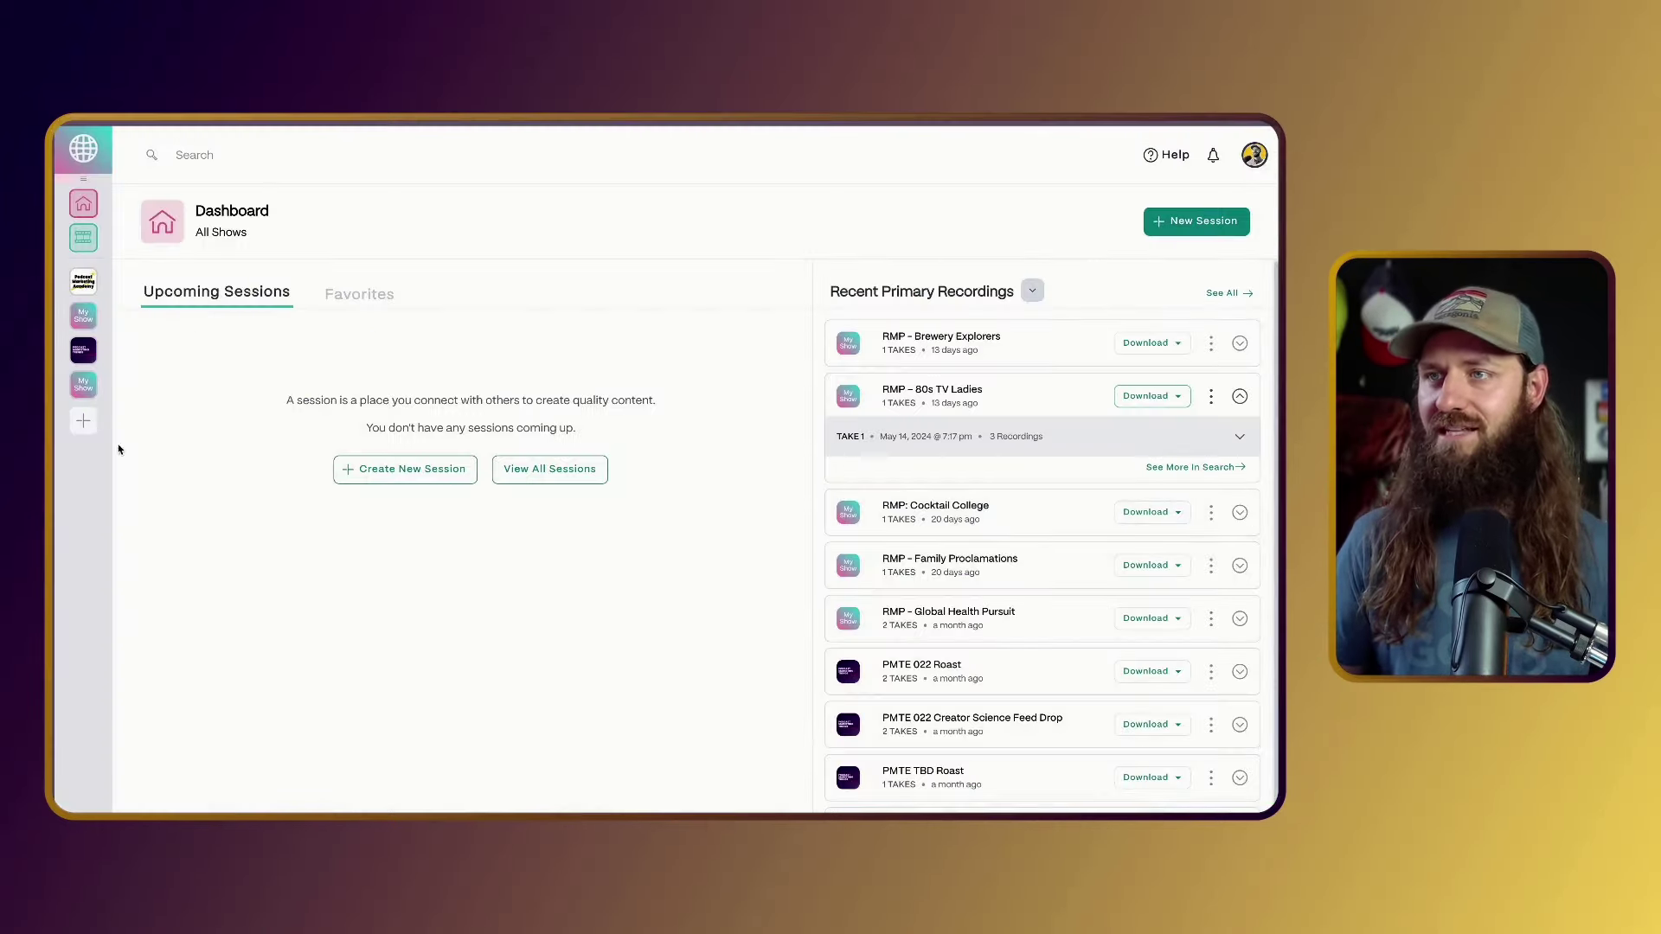
pyautogui.moveTo(55, 450)
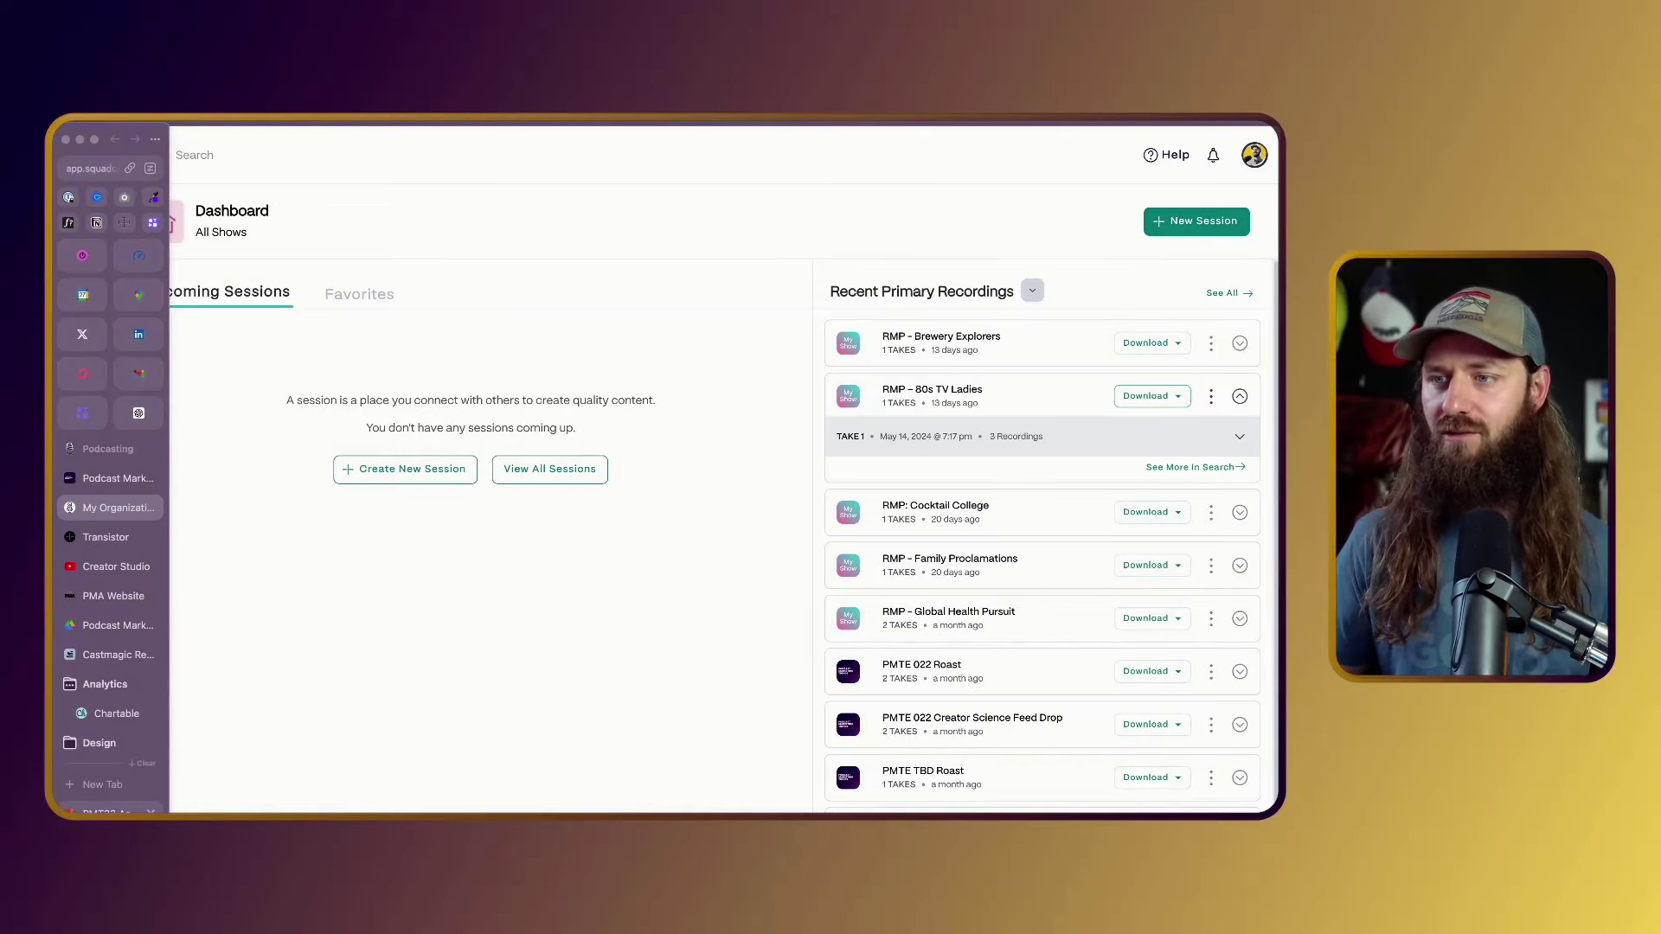
pyautogui.click(113, 812)
pyautogui.scroll(6, 767, 690)
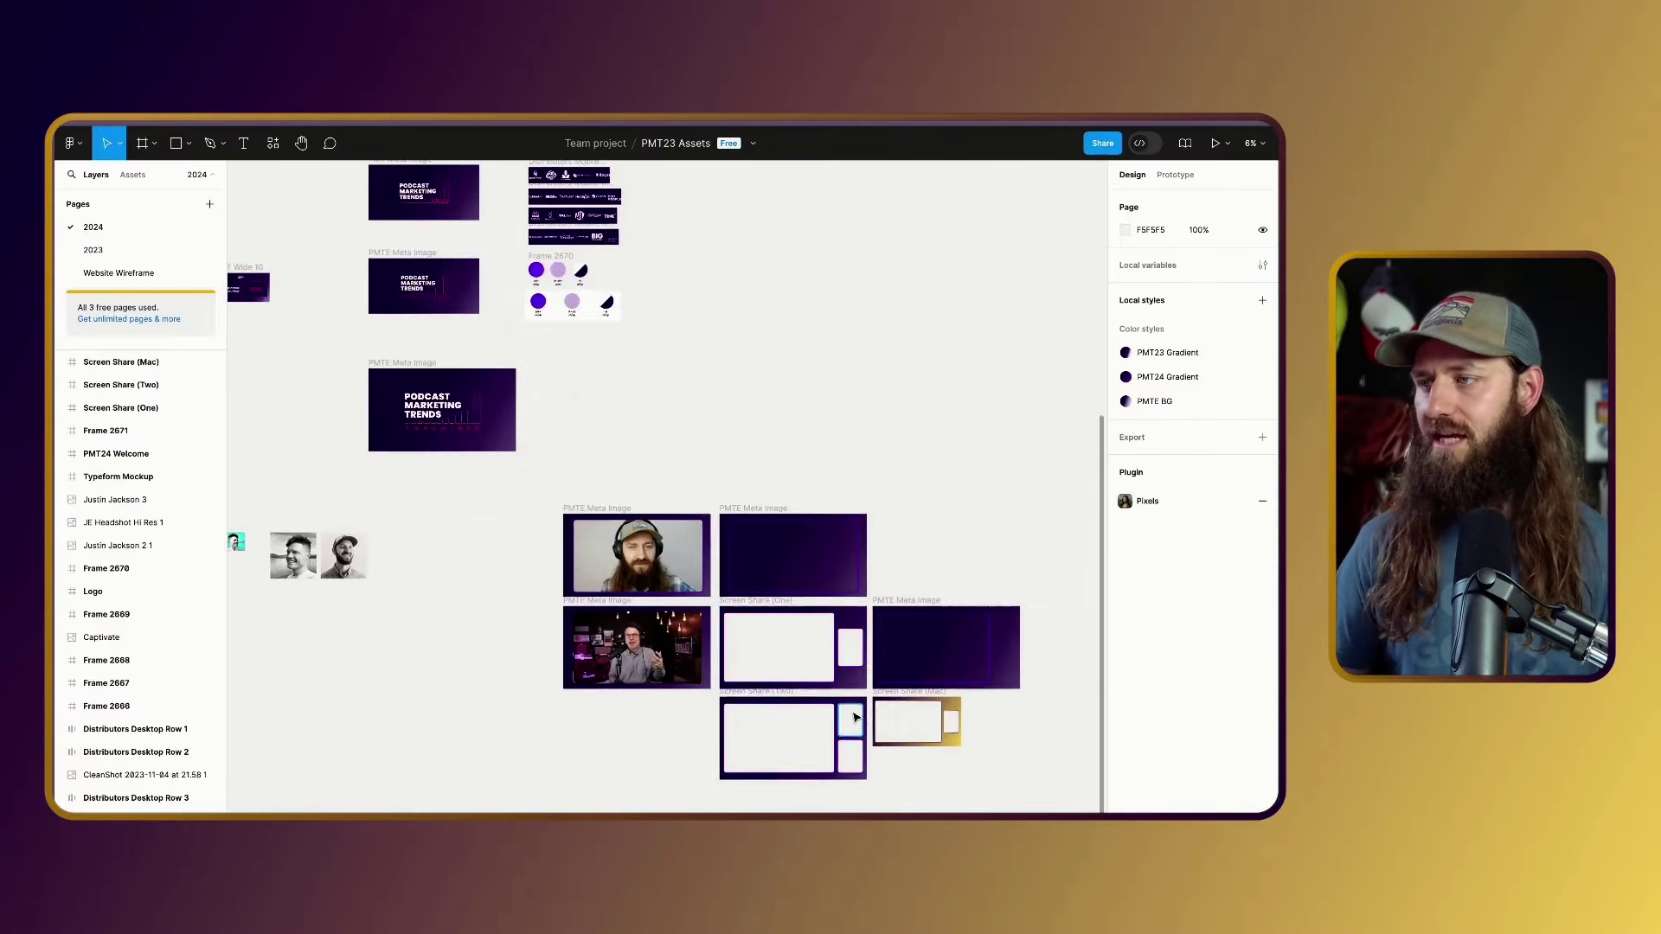
# Pan and zoom the Figma canvas over the PMTE Meta Image and Screen Share frames.
pyautogui.moveTo(988, 808); pyautogui.dragTo(893, 704)
pyautogui.scroll(1, 894, 704)
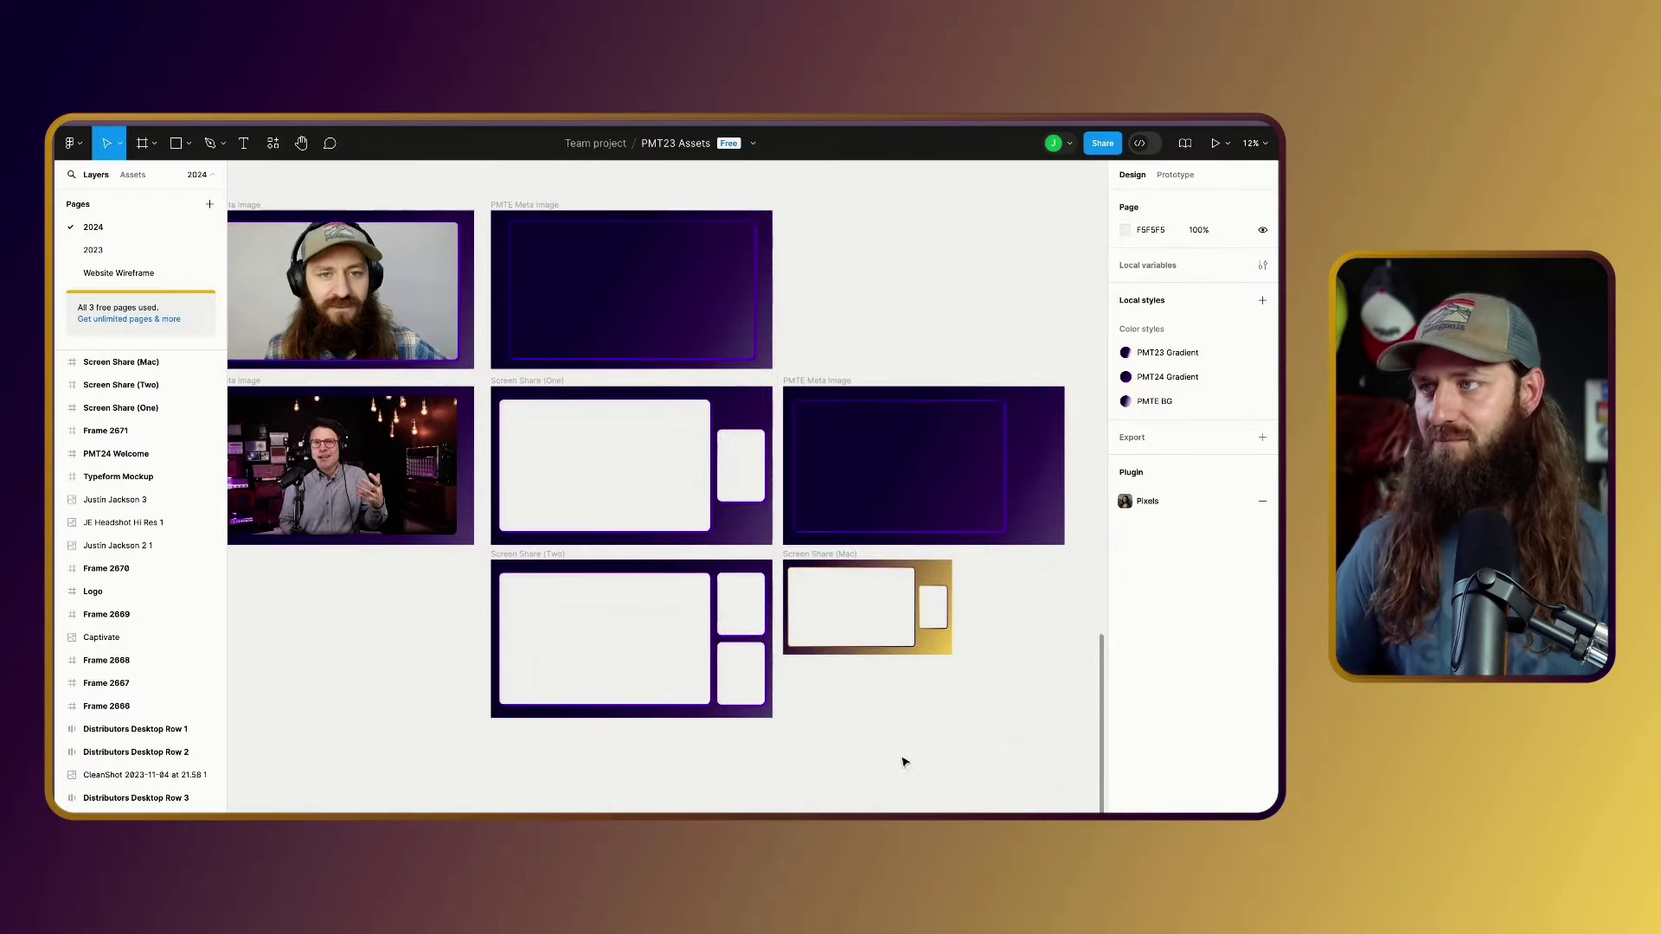
pyautogui.moveTo(905, 760); pyautogui.dragTo(867, 738)
pyautogui.scroll(2, 656, 667)
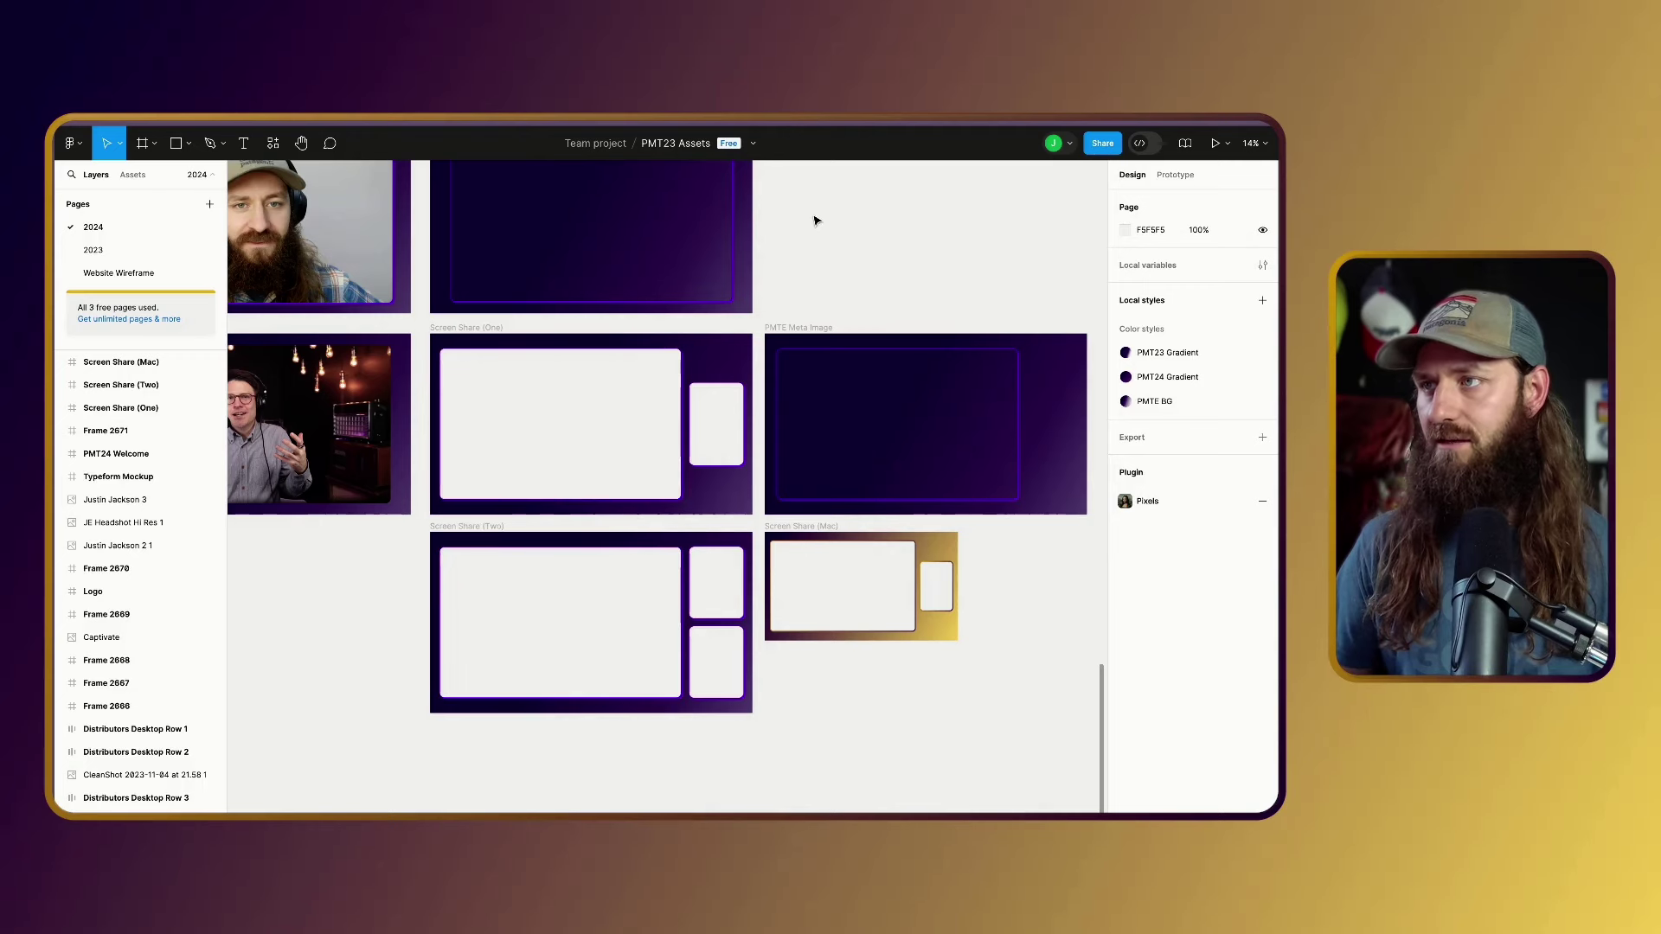
pyautogui.scroll(2, 810, 309)
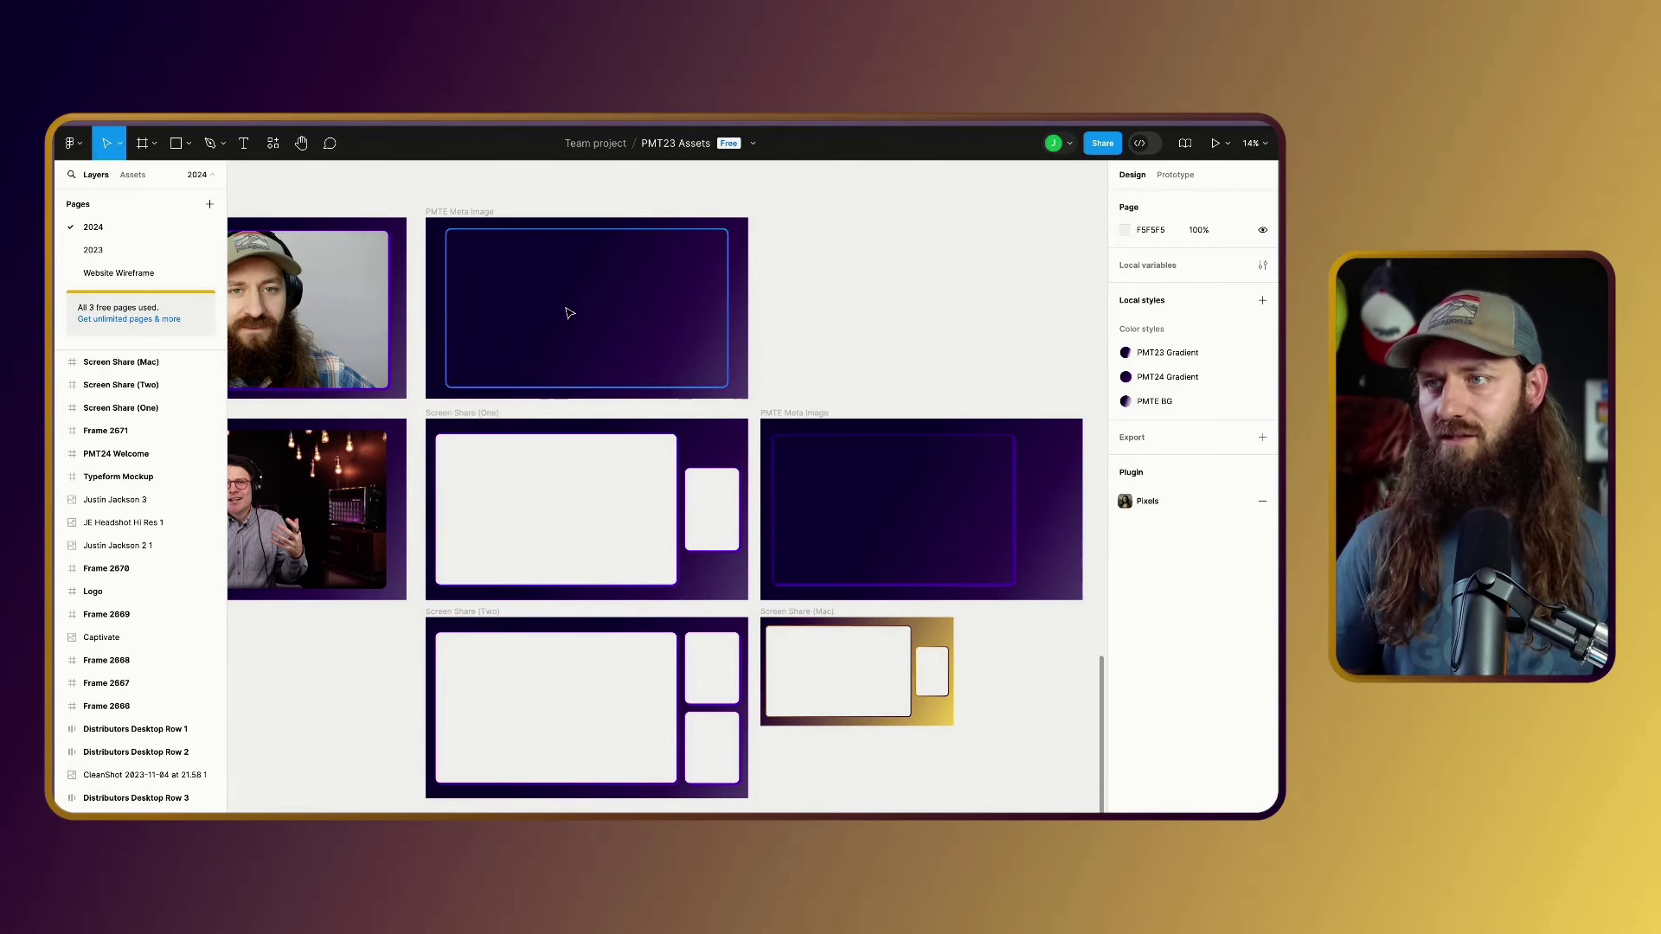
pyautogui.hscroll(-2, 897, 271)
pyautogui.scroll(1, 897, 271)
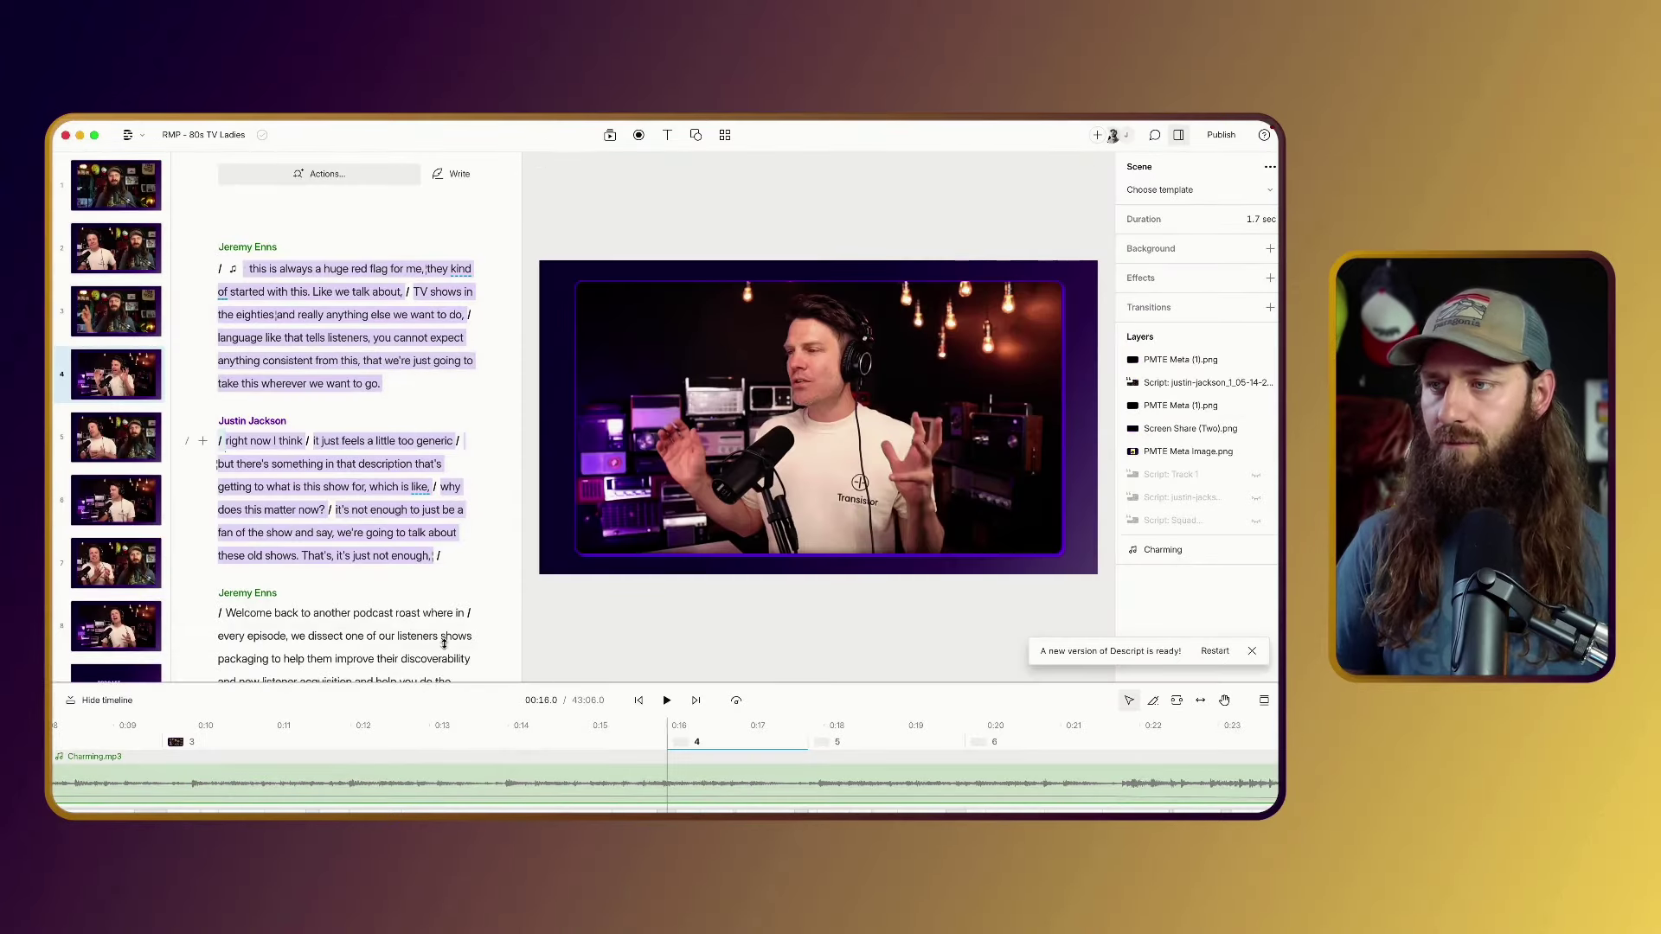
# Expand the timeline, hide the top PMTE Meta (1).png layer, move it down, and unhide the other.
pyautogui.moveTo(444, 683); pyautogui.dragTo(444, 484)
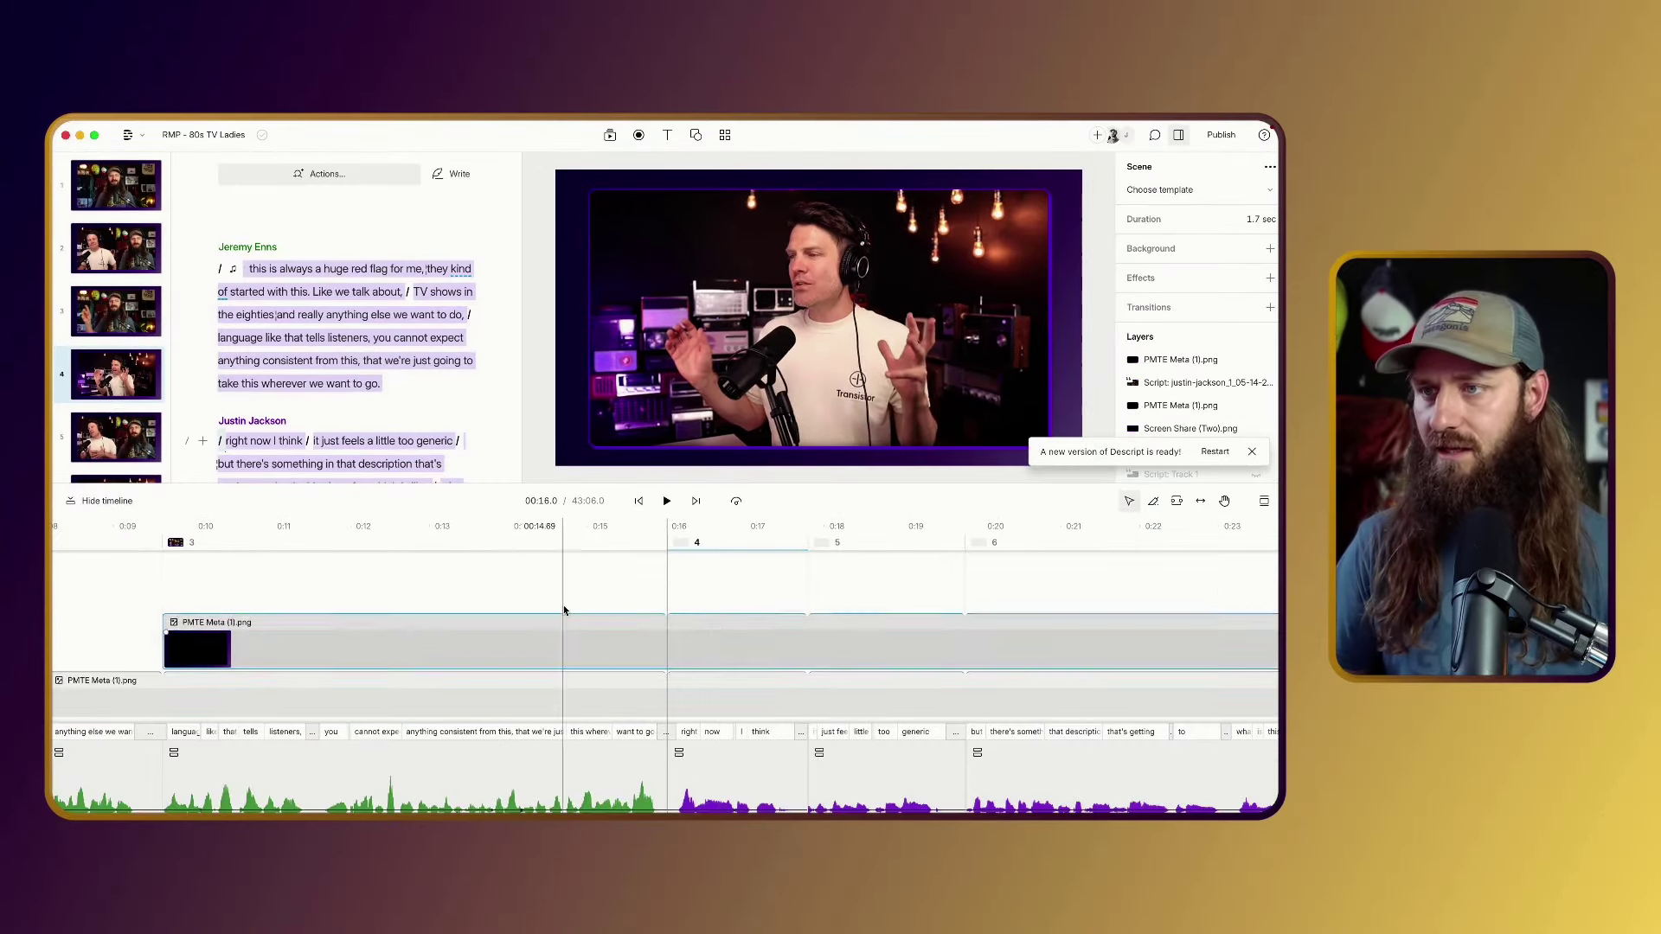
pyautogui.click(358, 636)
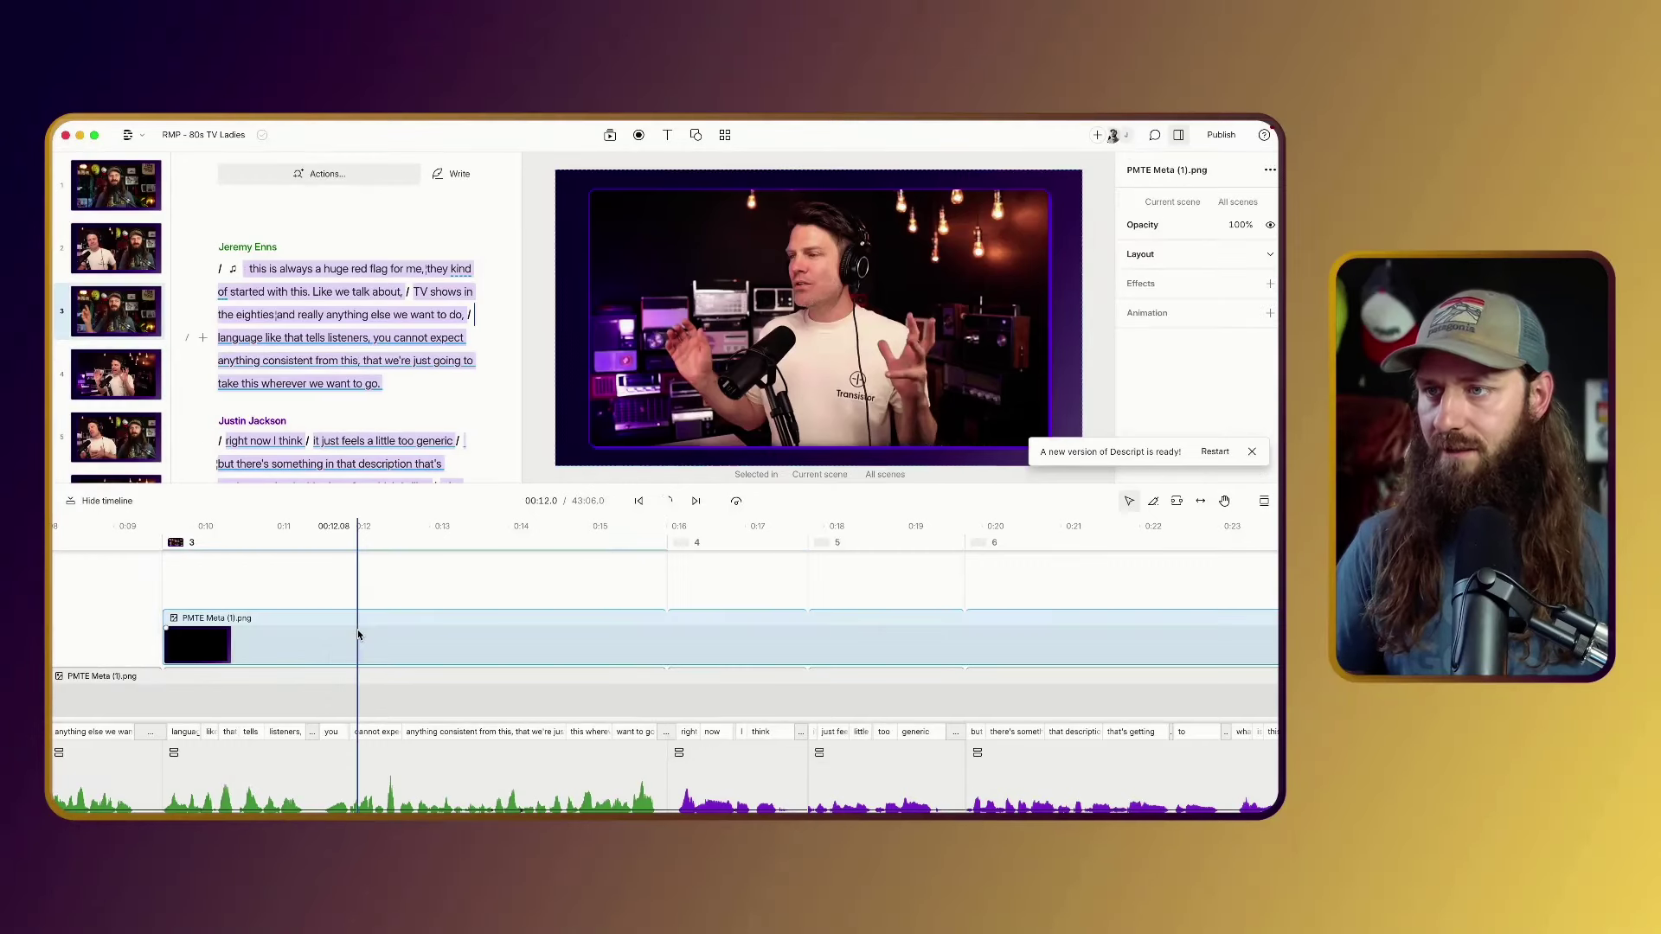
pyautogui.click(1071, 369)
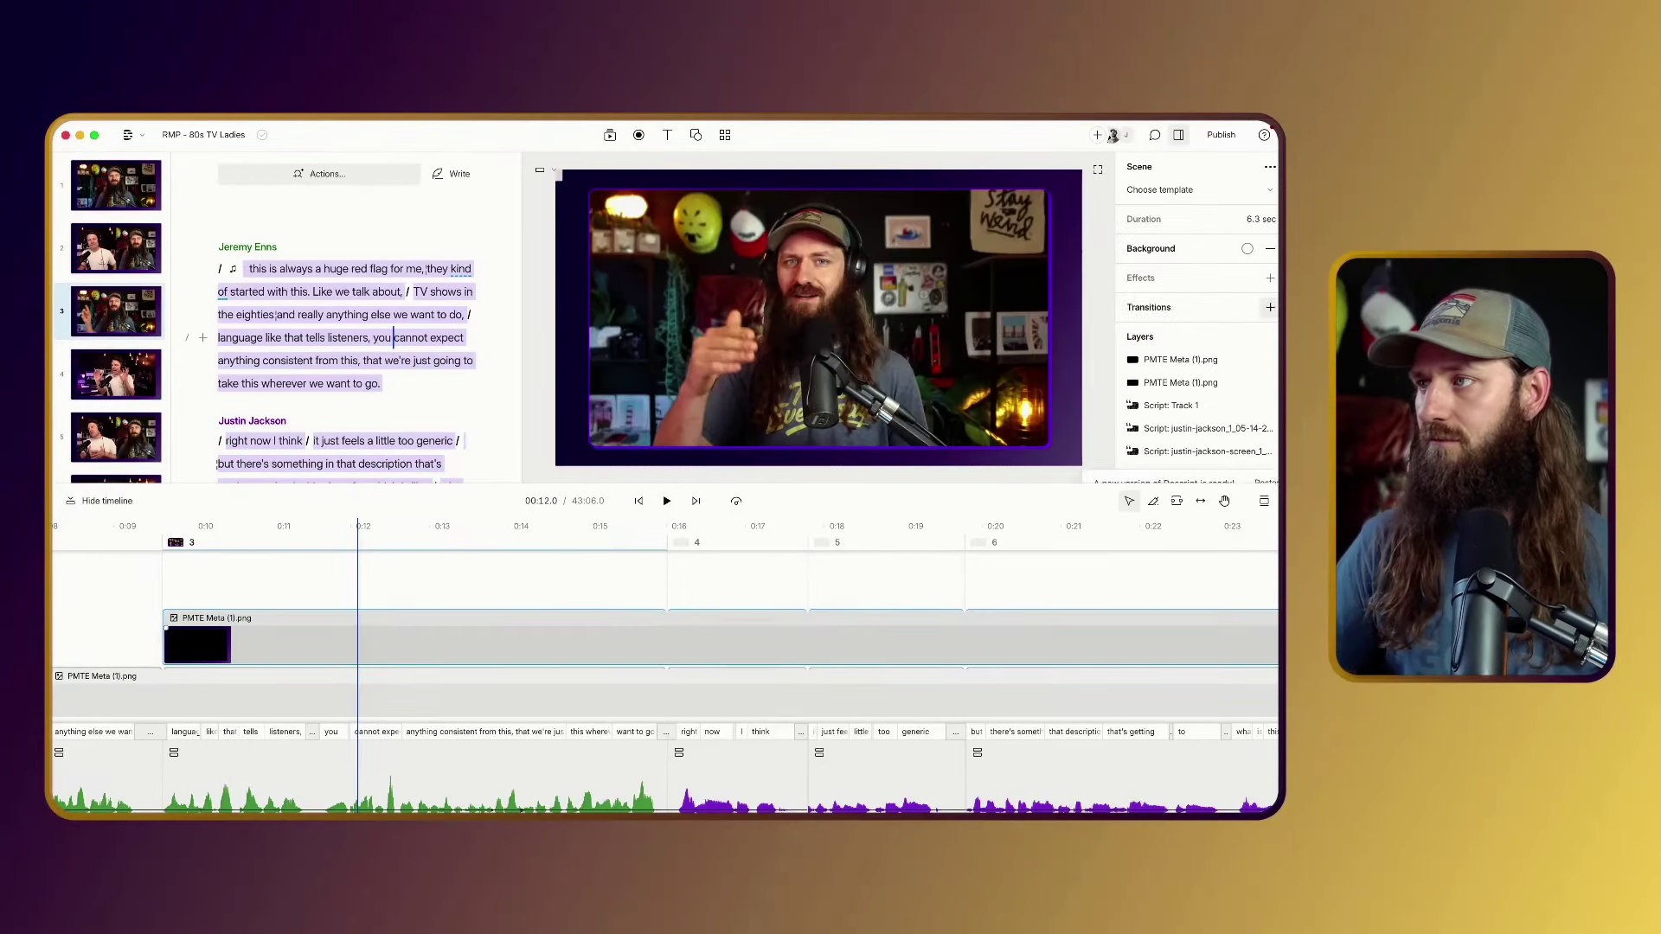
pyautogui.click(1256, 359)
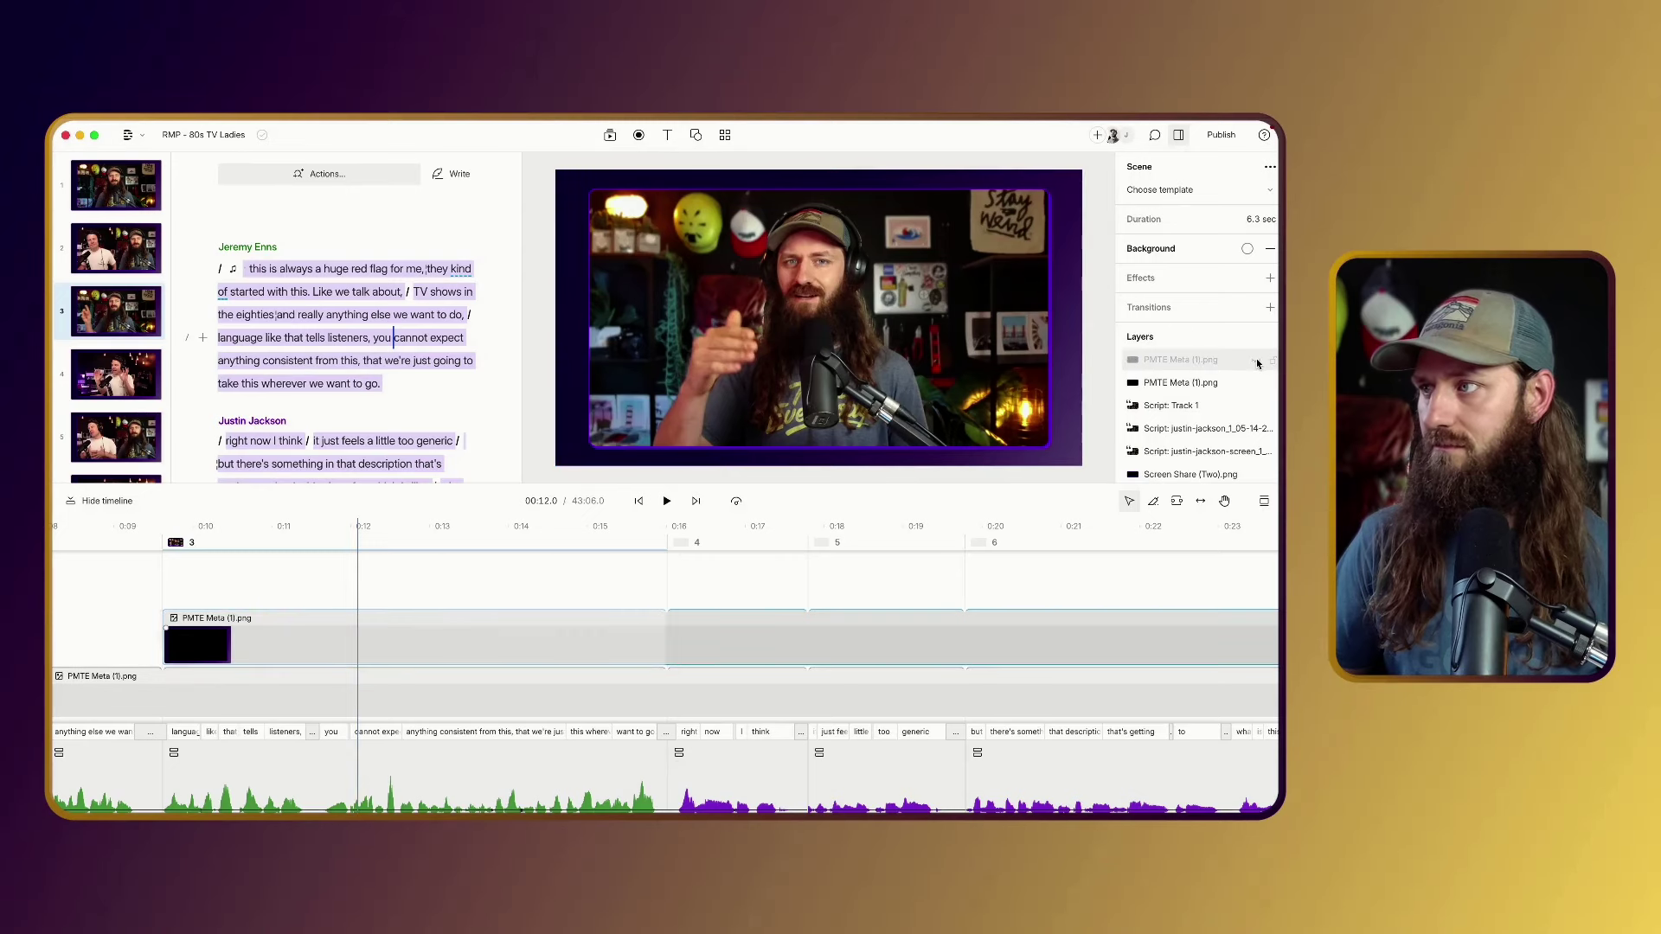
pyautogui.moveTo(1256, 358); pyautogui.dragTo(1254, 384)
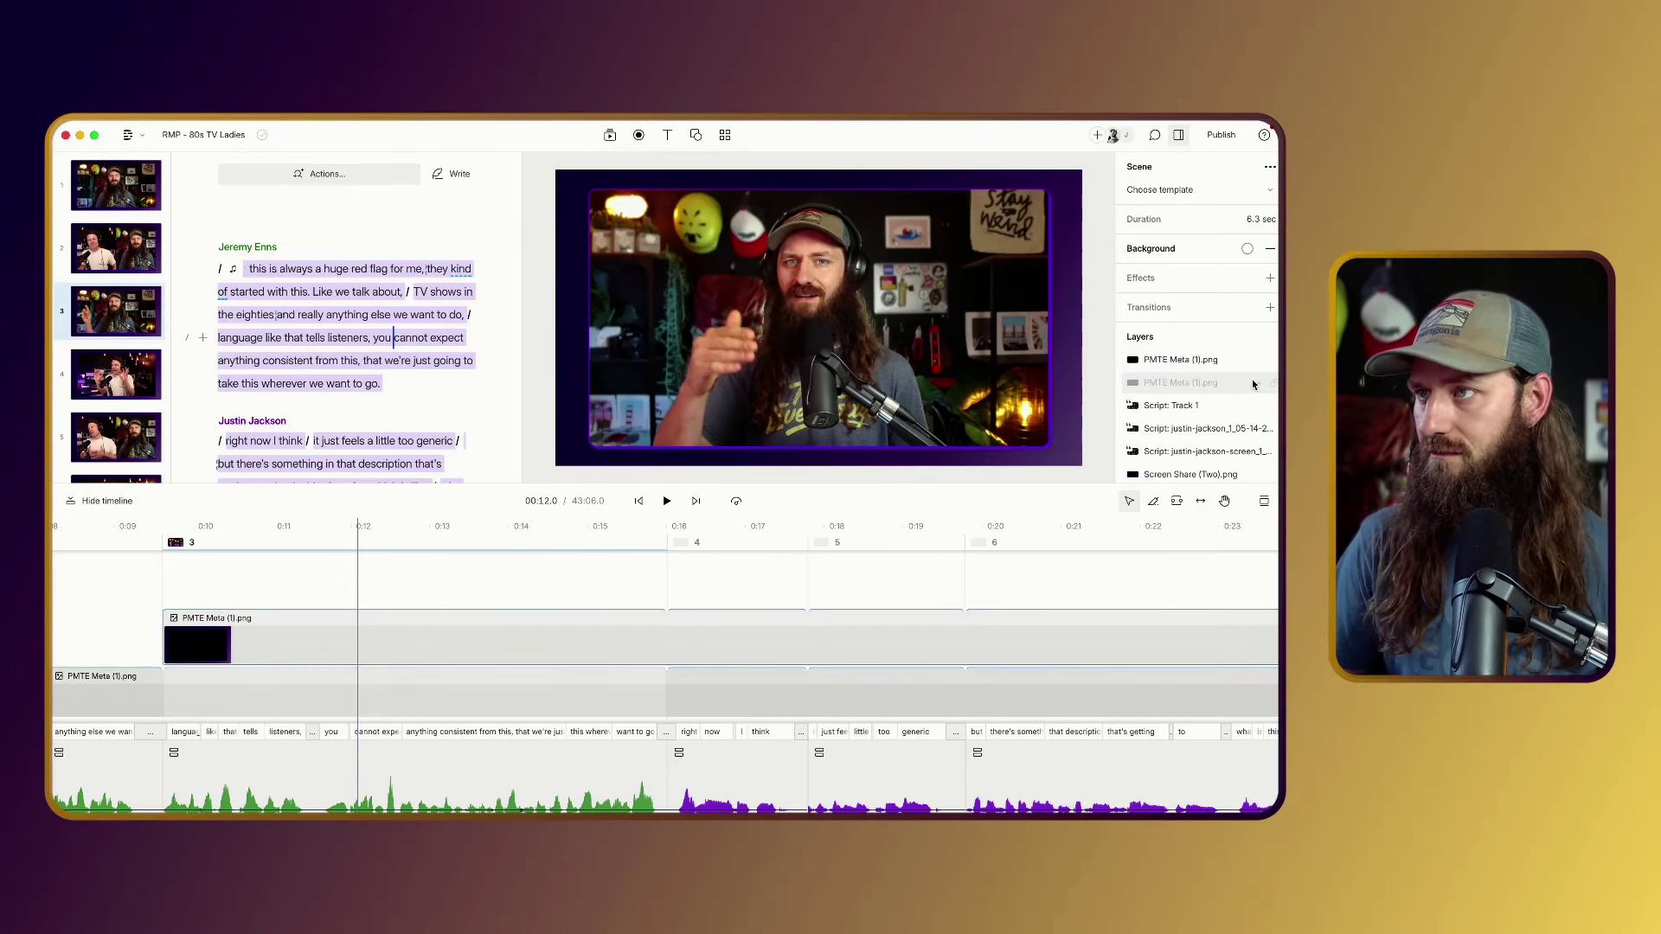
pyautogui.click(1253, 383)
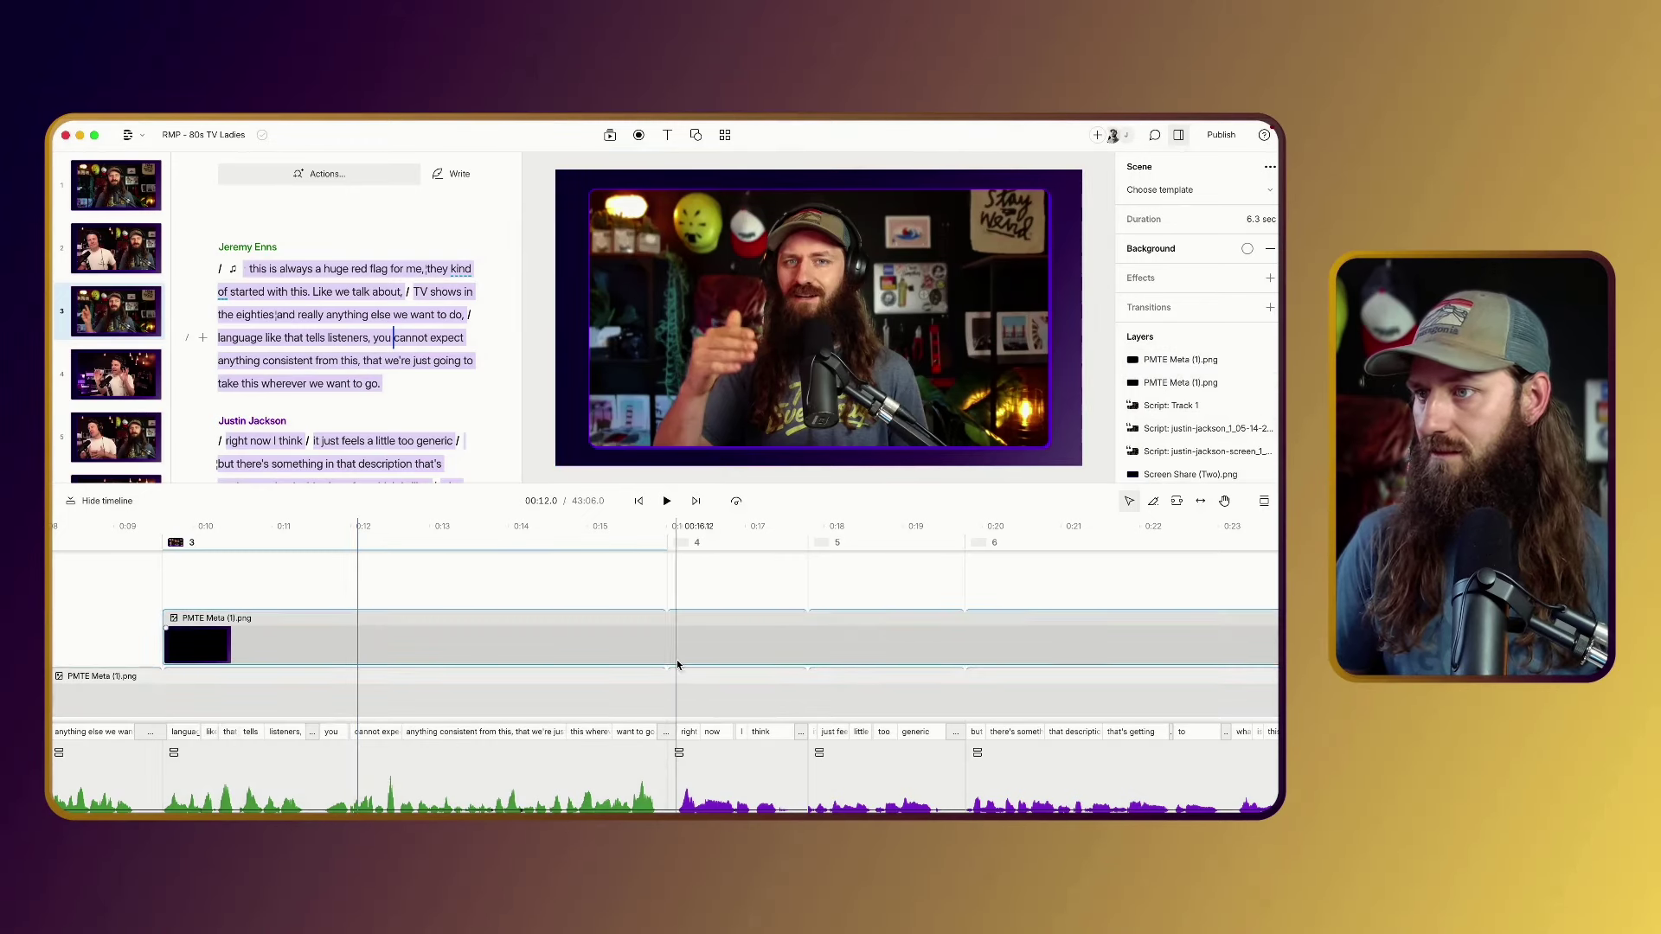
# Toggle scene 4's frame overlay off and on twice to compare, then move to scene 2.
pyautogui.click(683, 624)
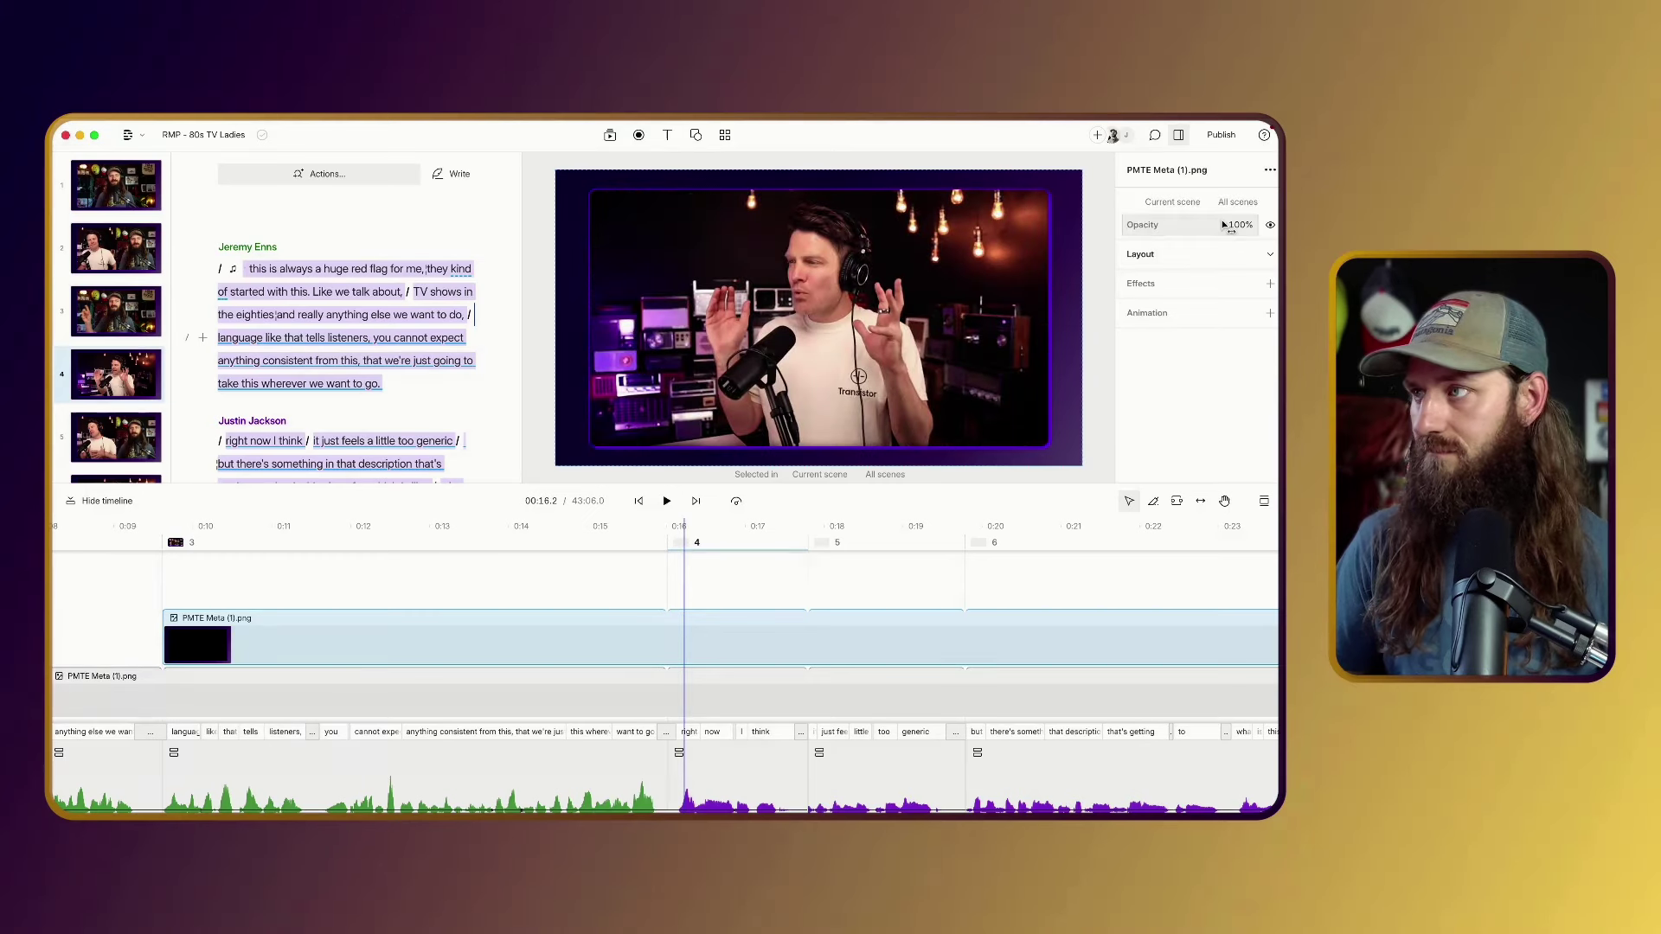
pyautogui.click(1268, 226)
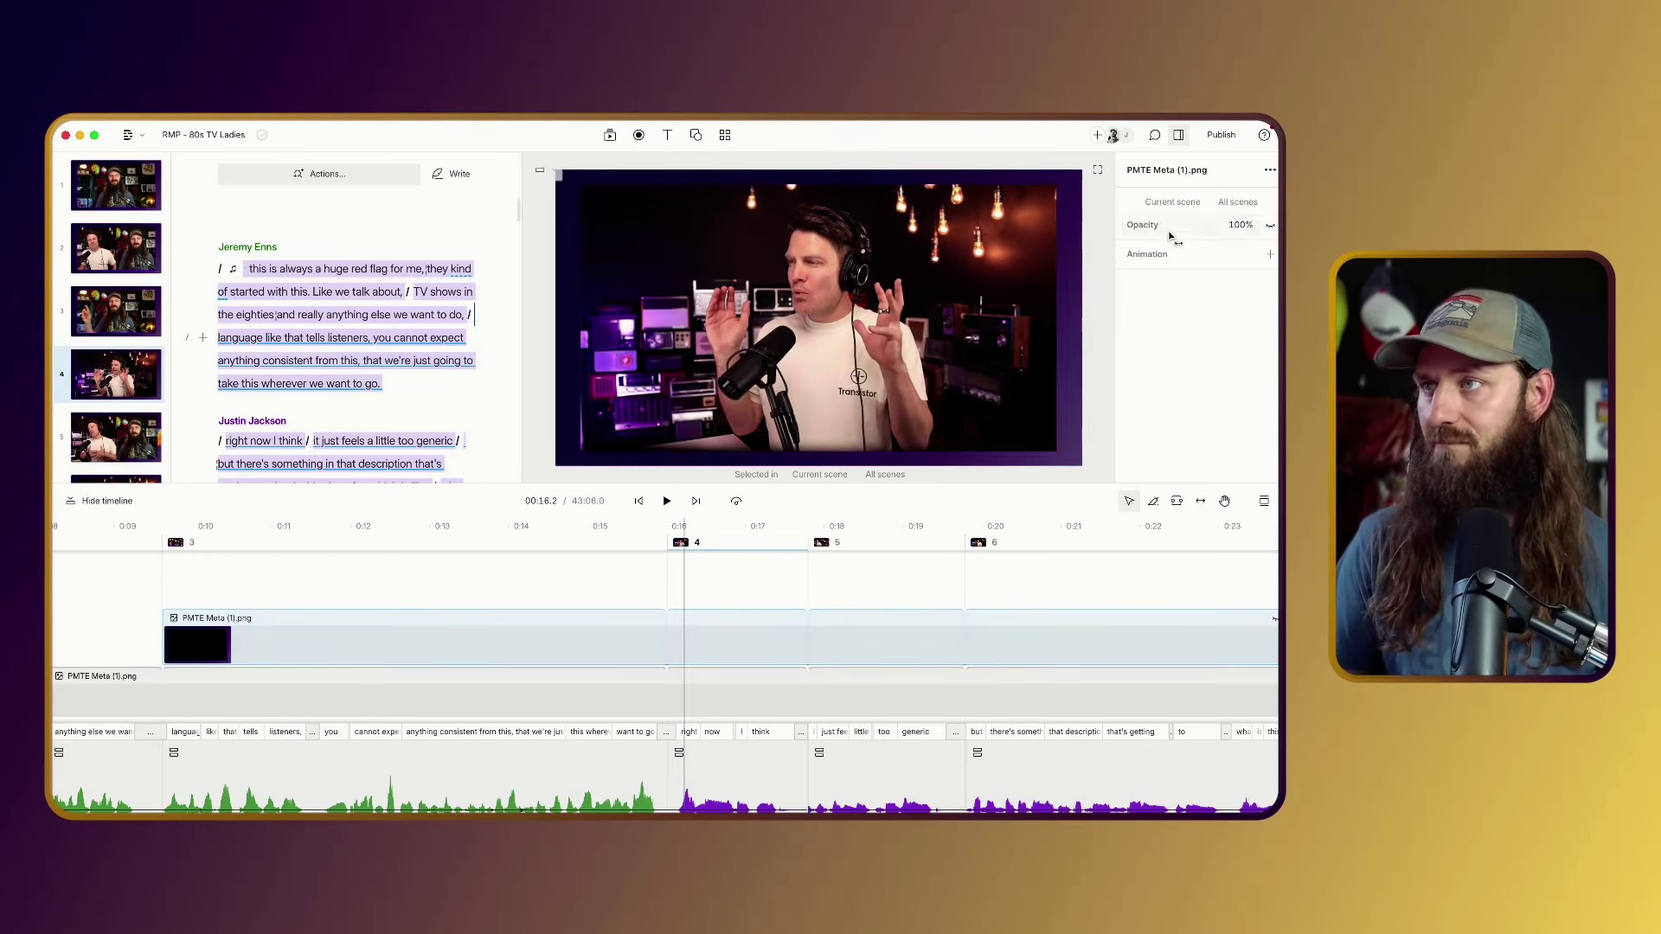
pyautogui.click(1269, 226)
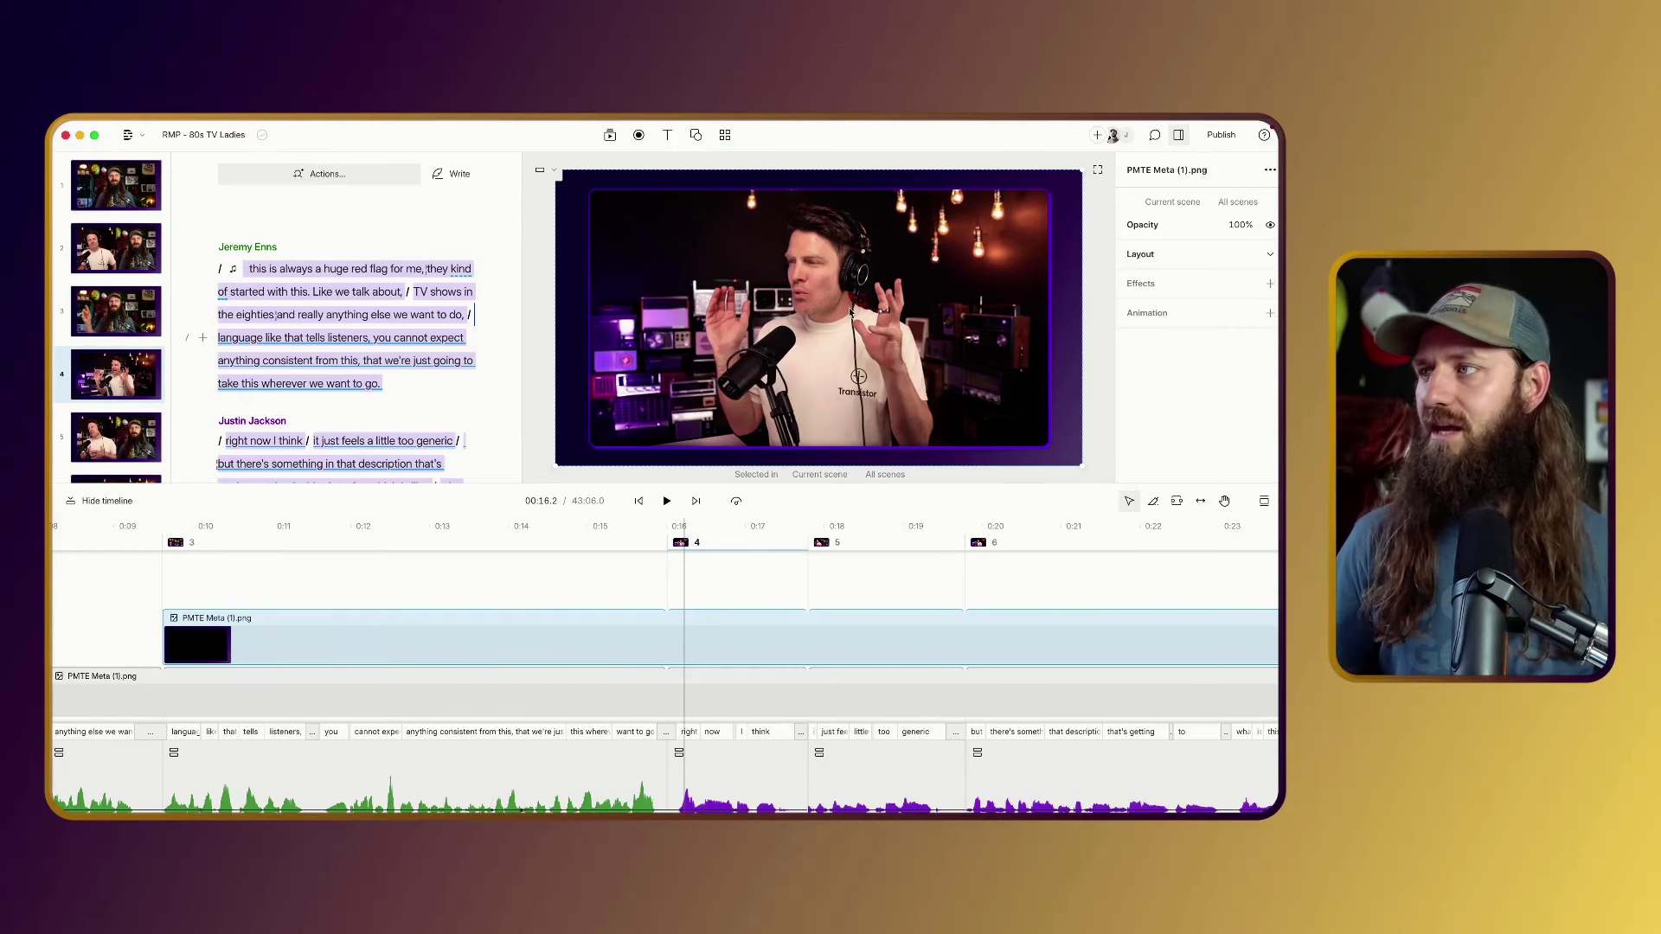
pyautogui.click(1269, 226)
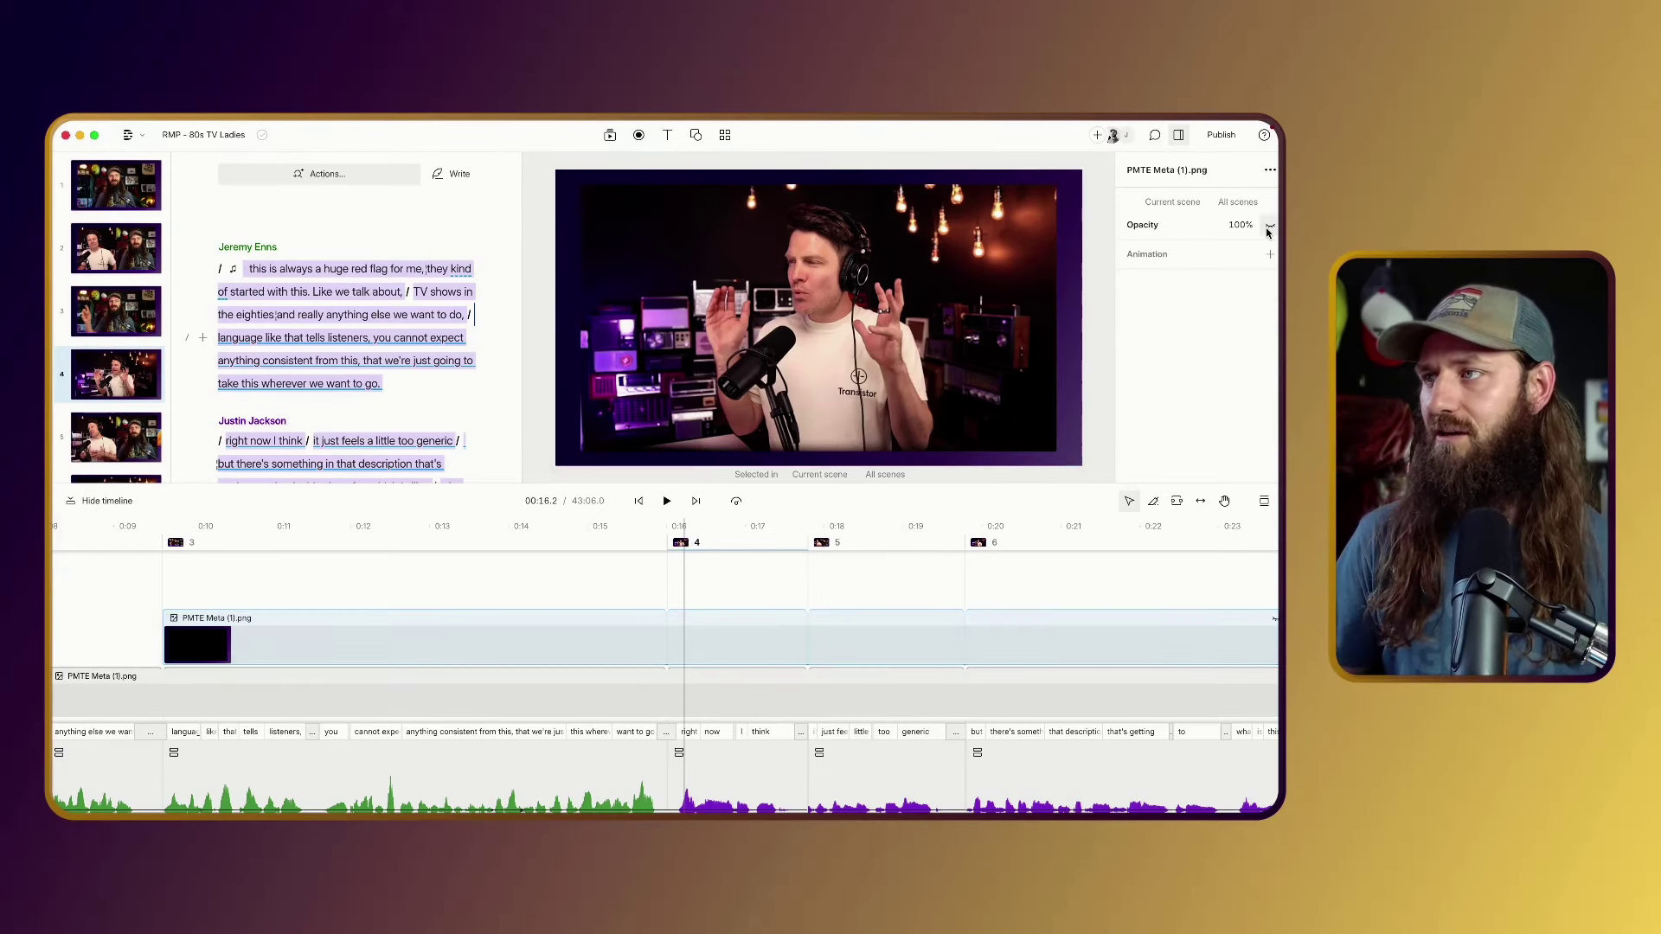
pyautogui.click(1269, 225)
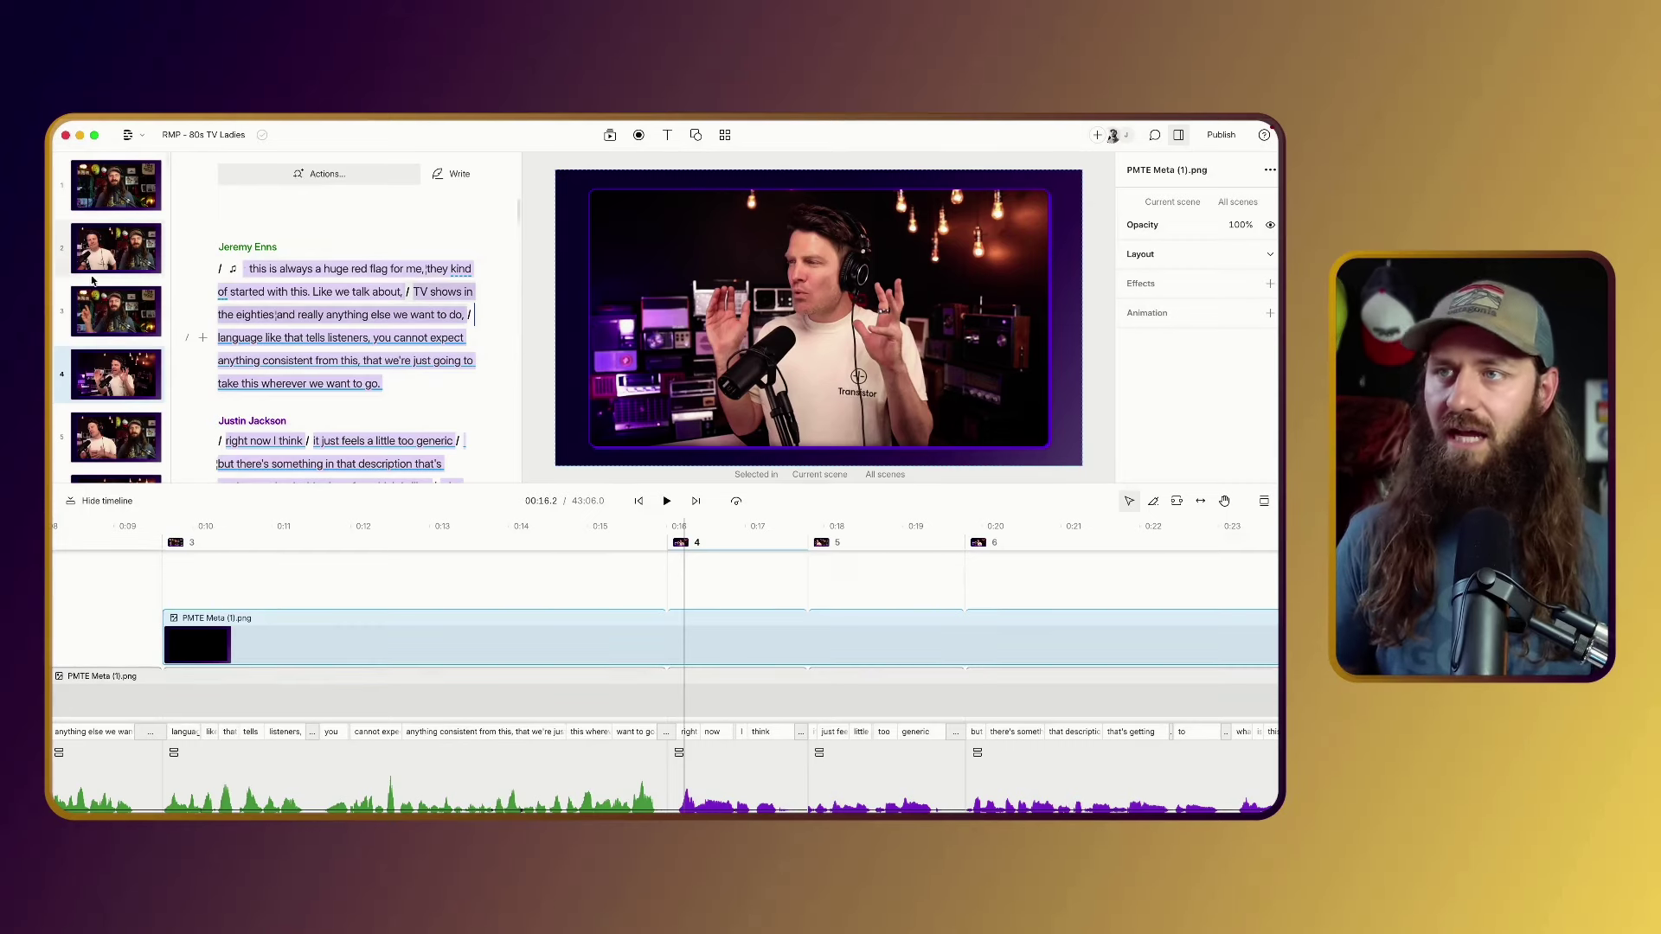
pyautogui.click(114, 257)
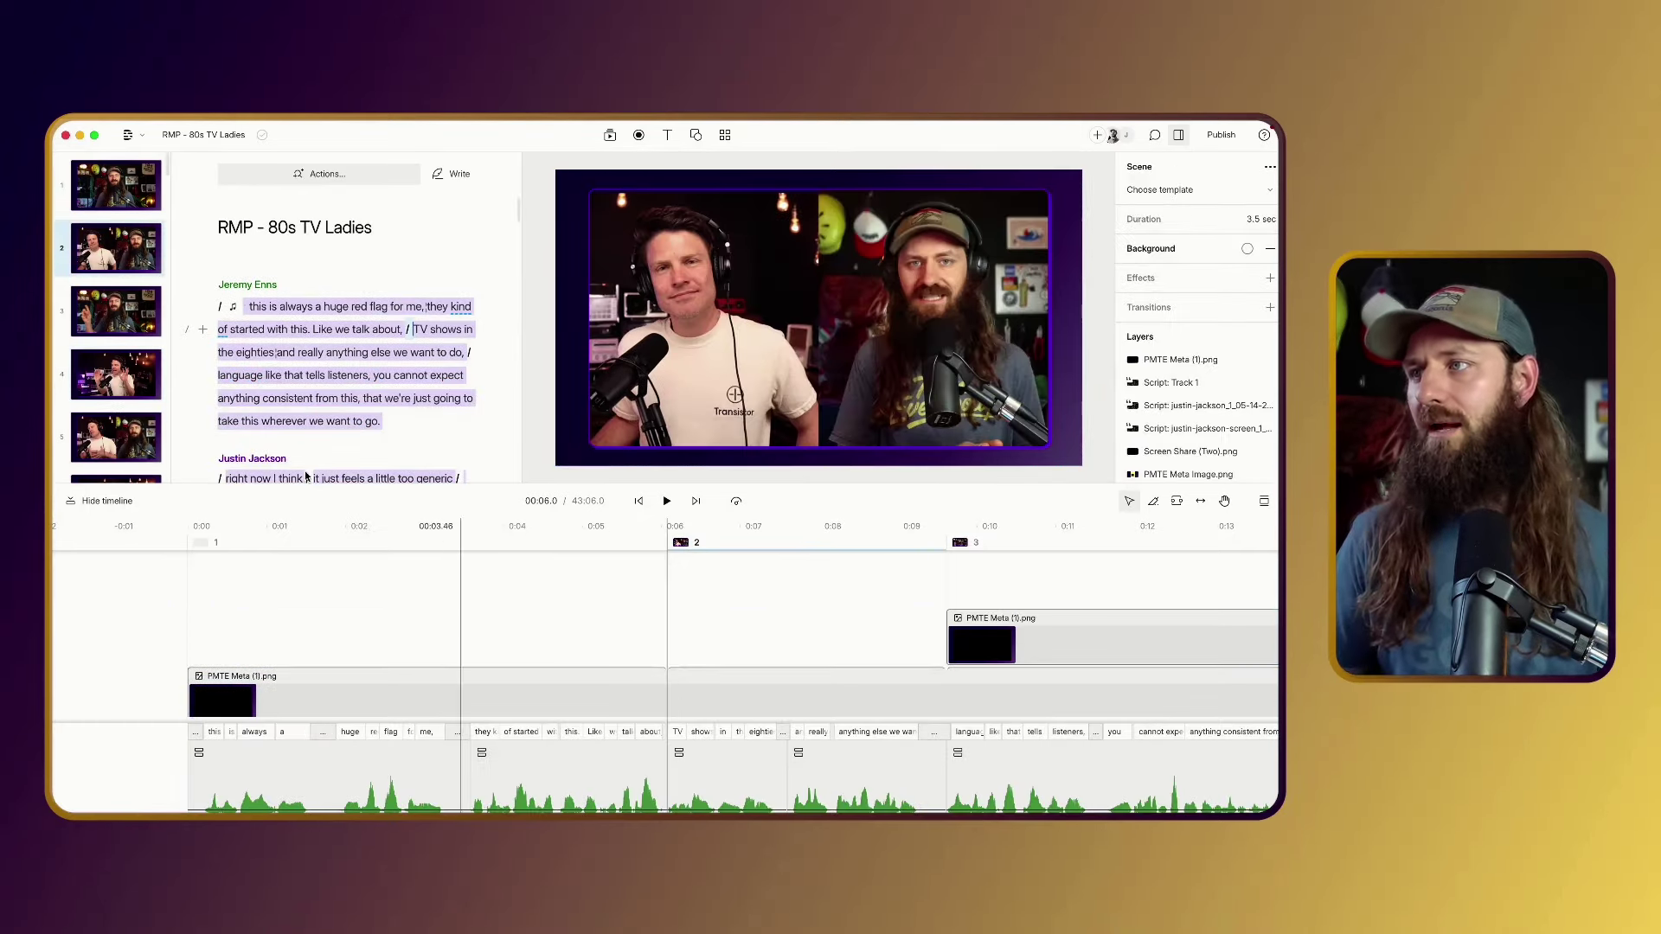
# Step through scenes 3, 14 and 20, ending on screen-share scene 19.
pyautogui.click(442, 384)
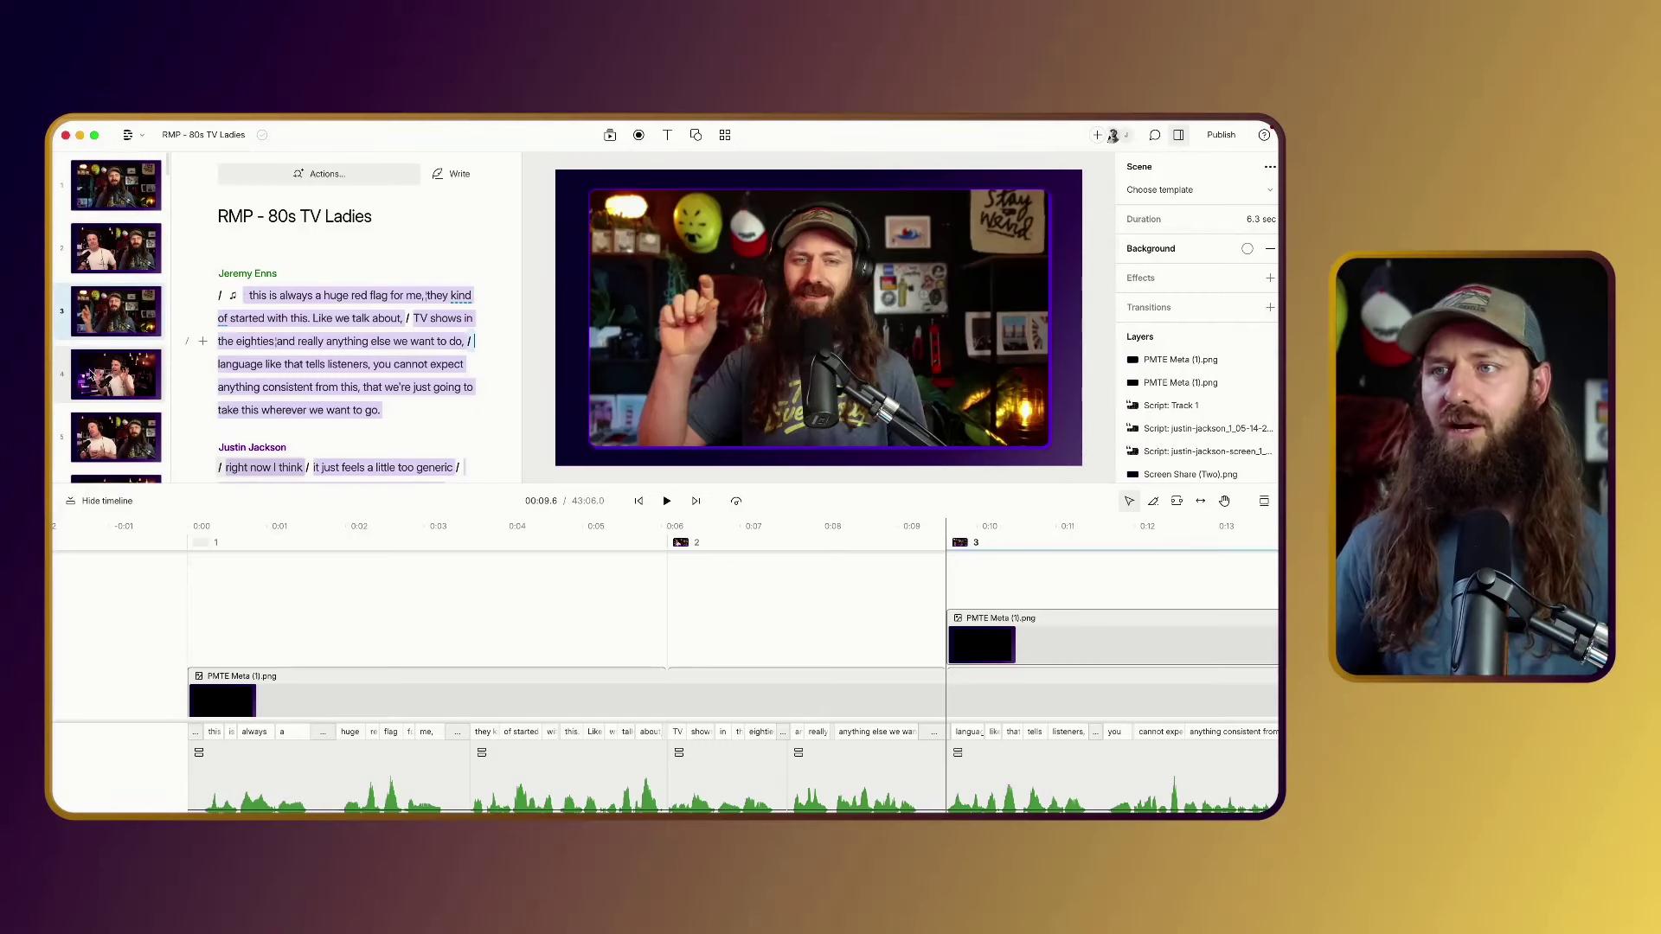
pyautogui.scroll(-10, 116, 346)
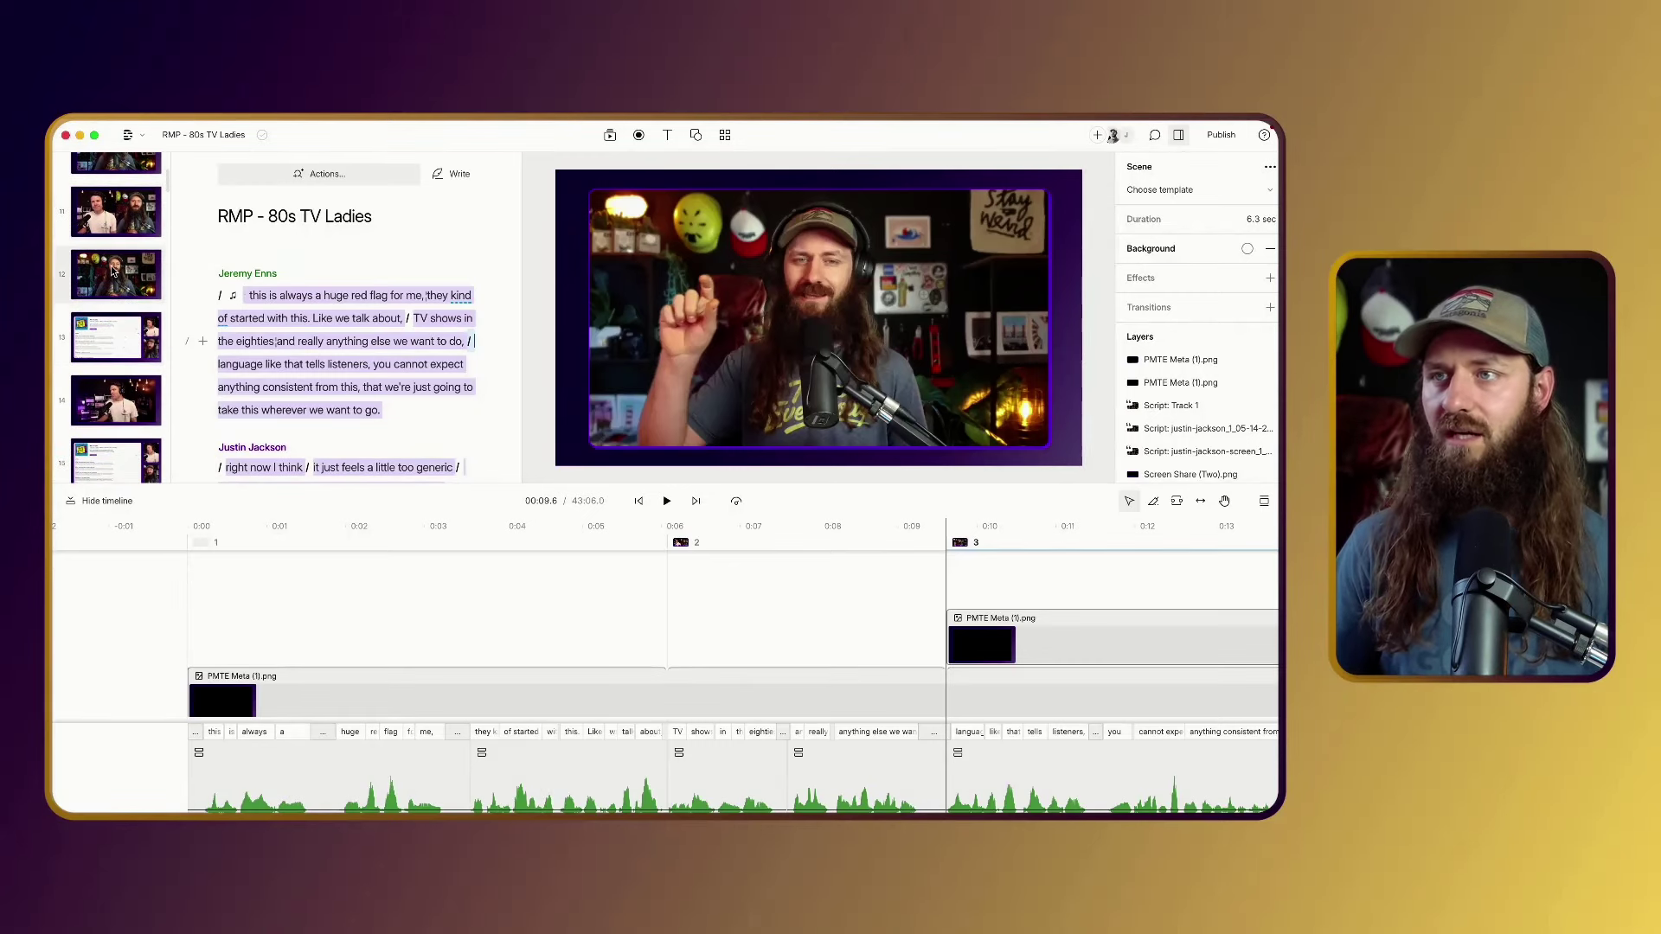
pyautogui.click(116, 400)
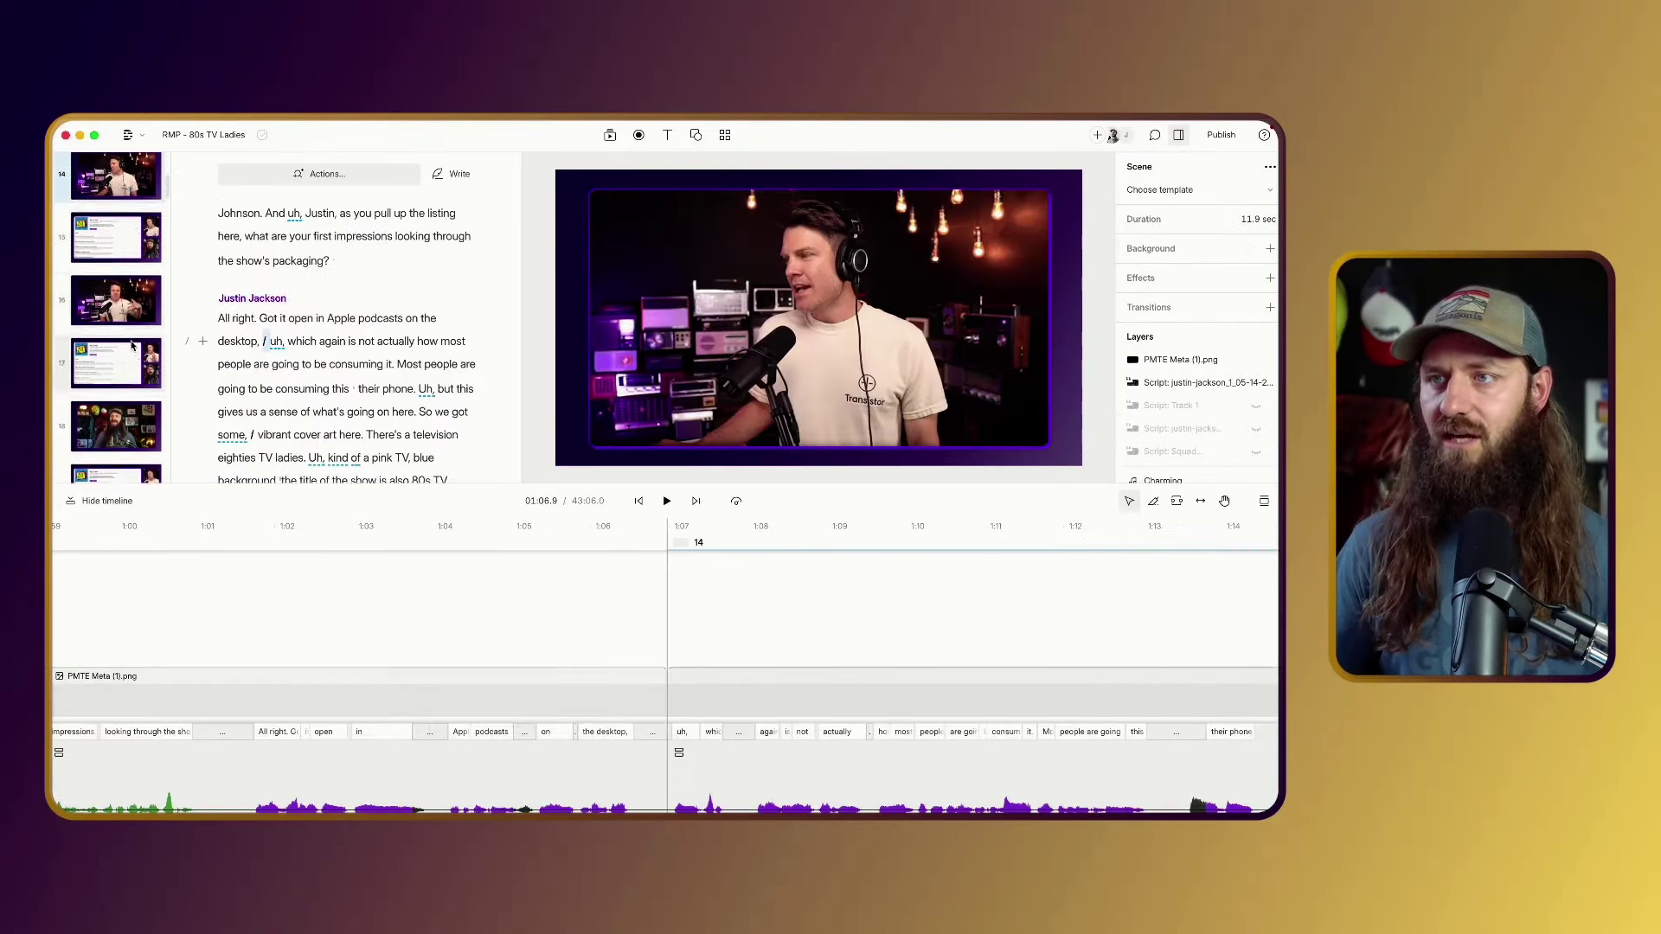
pyautogui.scroll(-4, 131, 346)
pyautogui.click(128, 355)
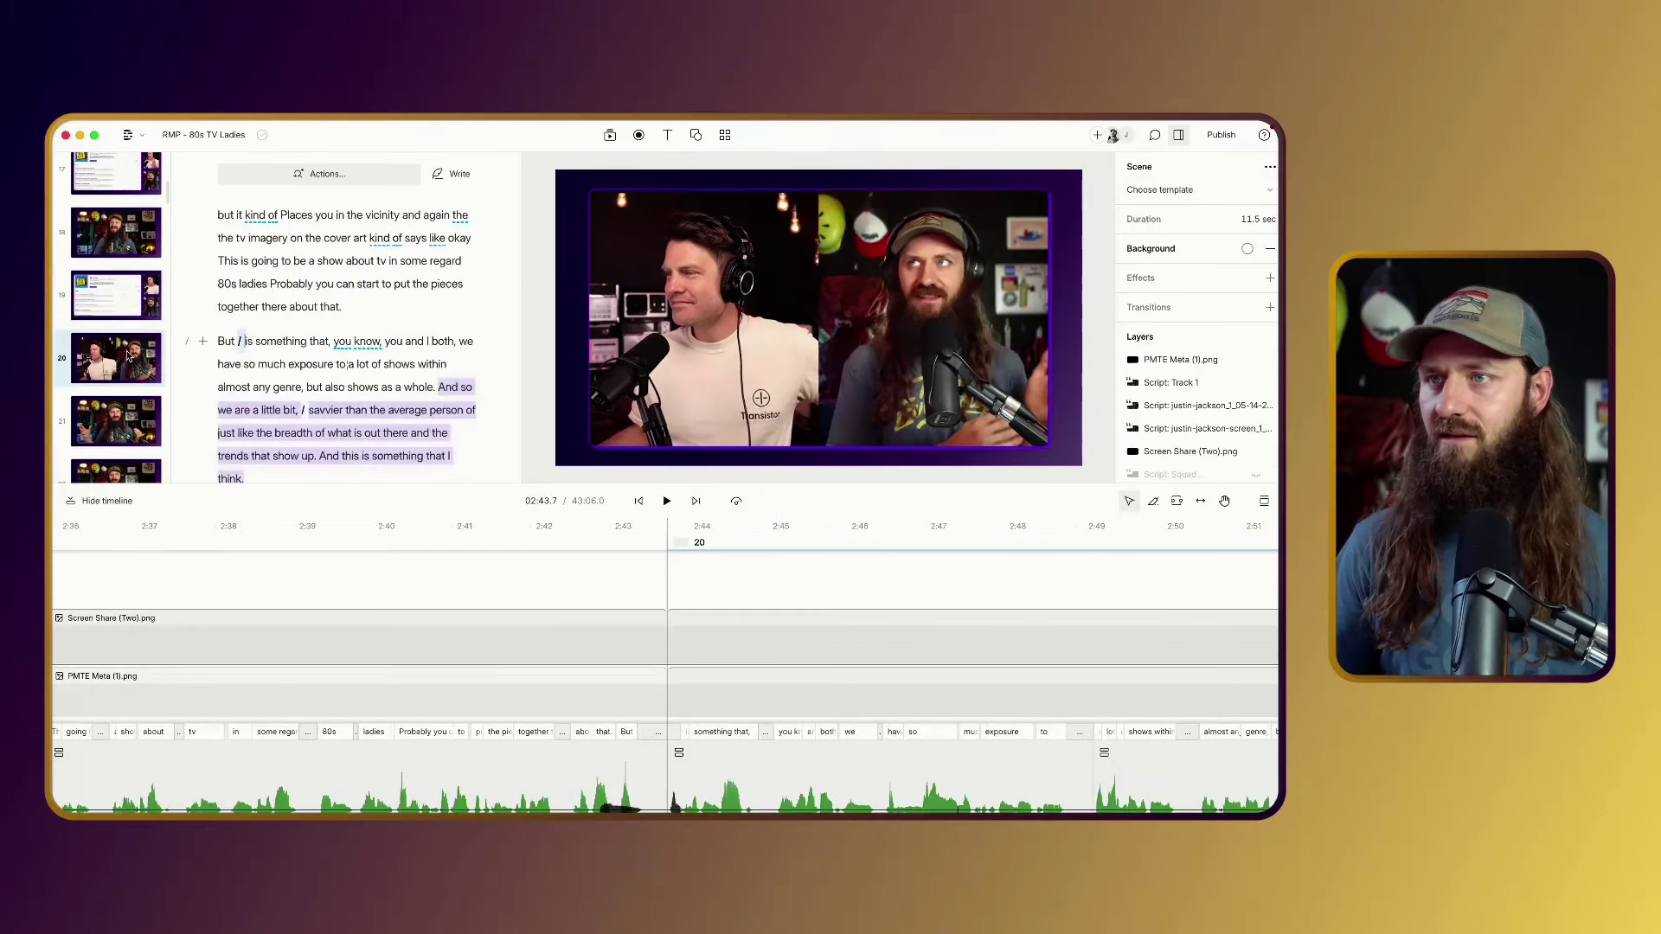
pyautogui.click(122, 301)
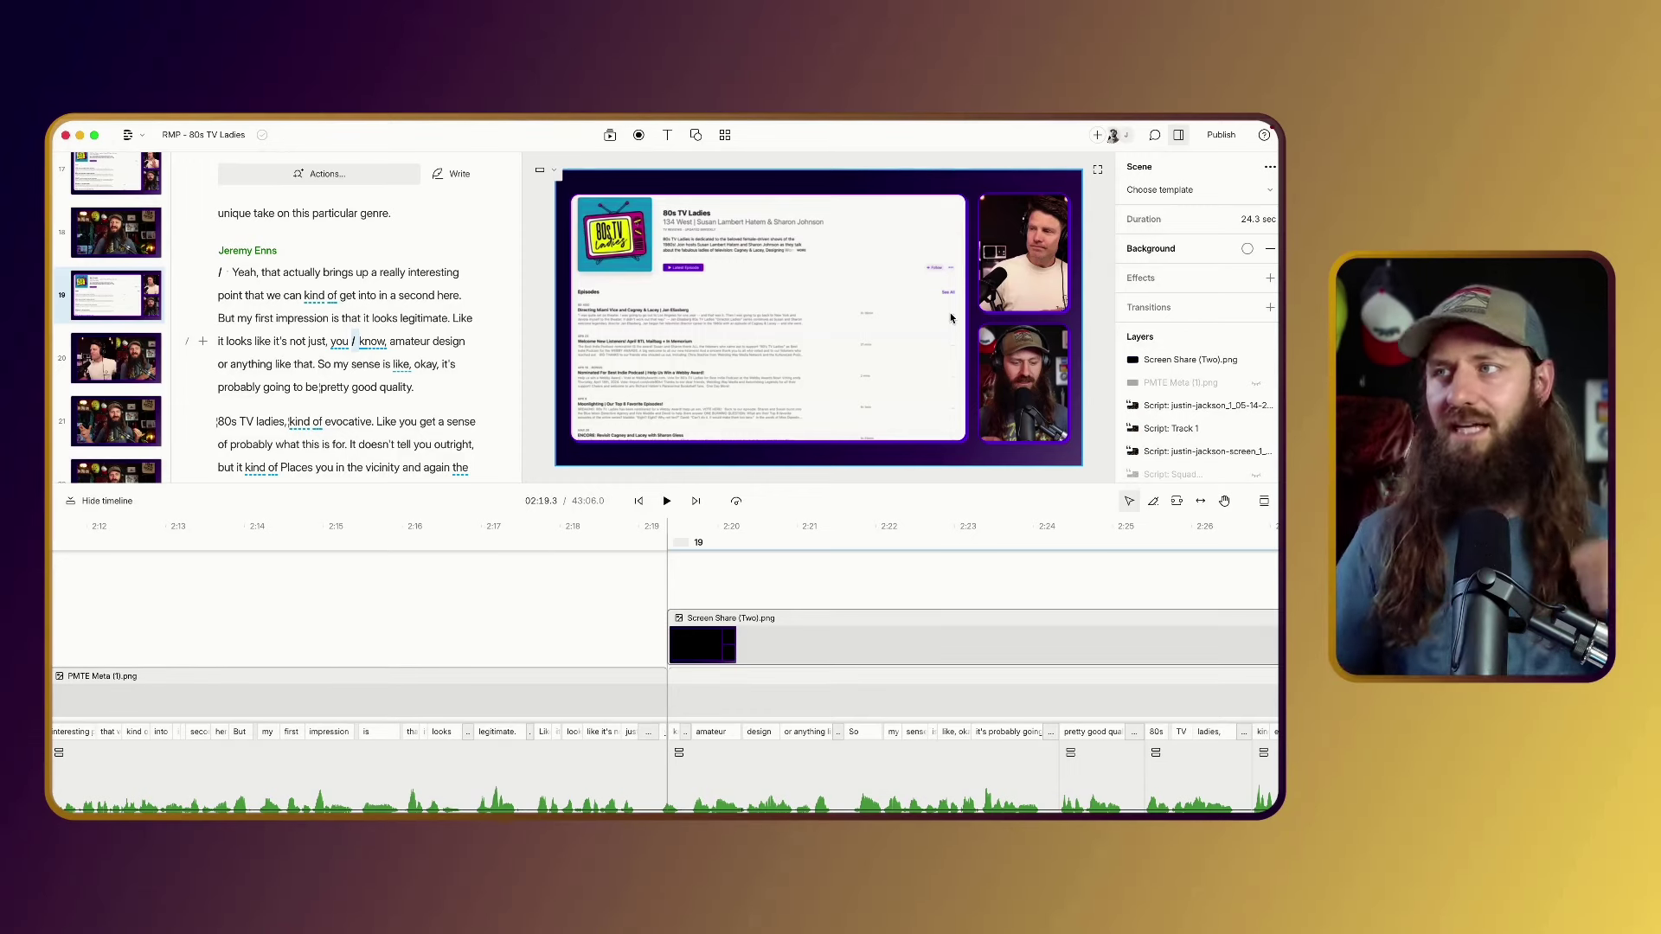
# Clear the preview selection, resize the timeline, and drag the script divider right to shrink the preview.
pyautogui.click(767, 571)
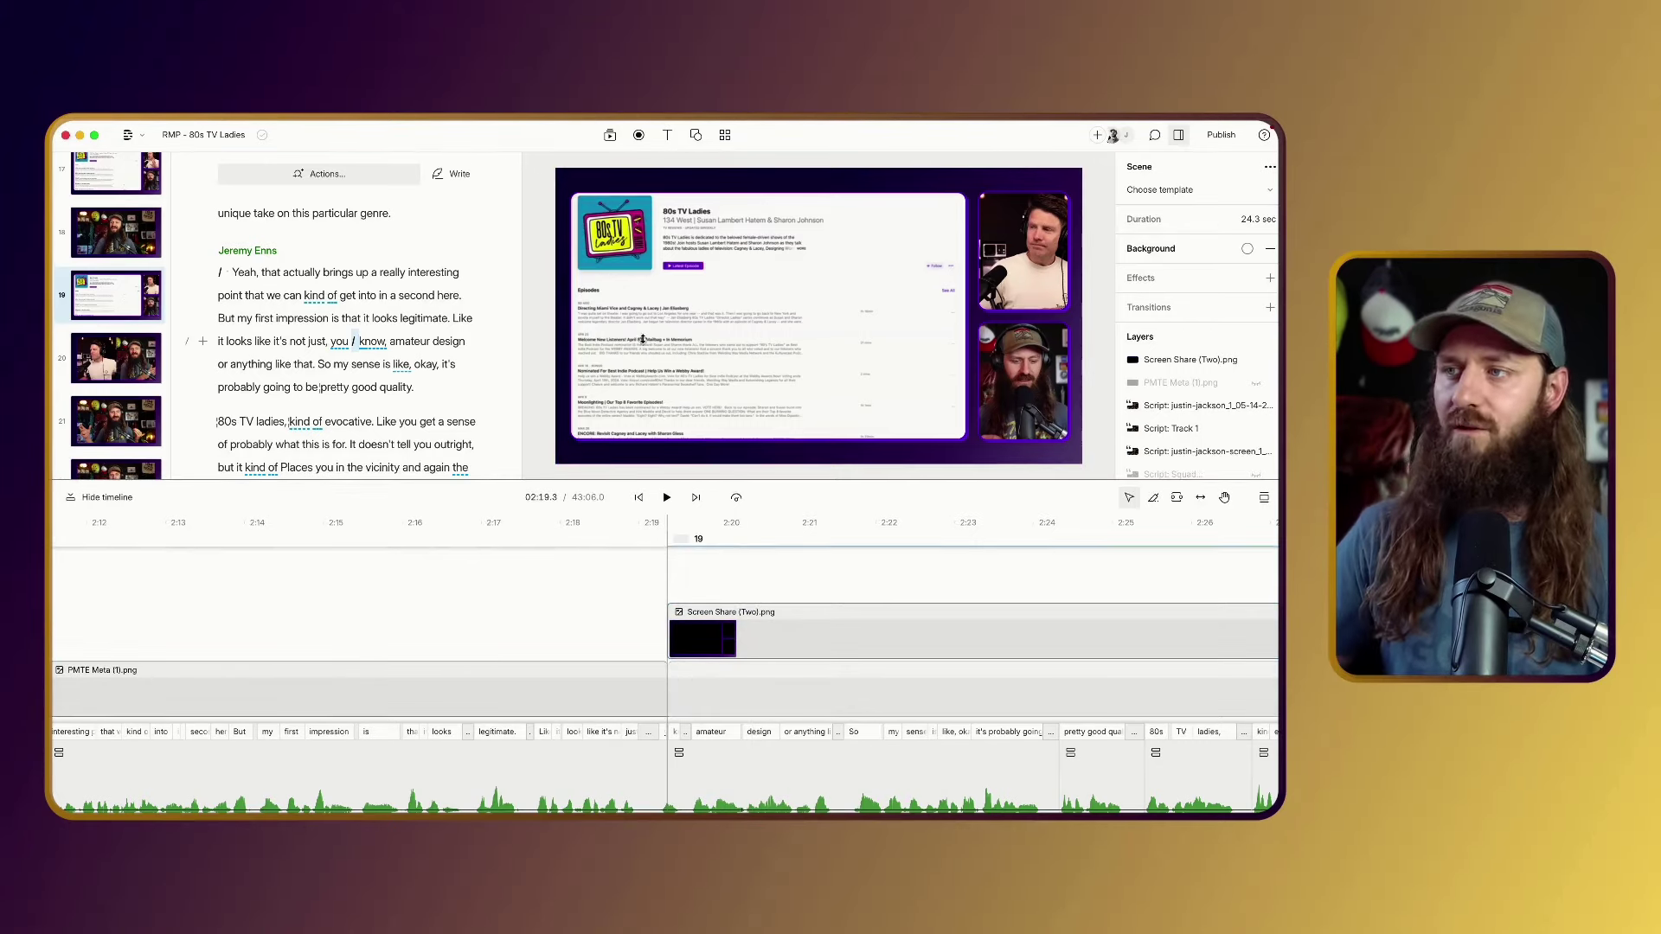
pyautogui.moveTo(624, 485); pyautogui.dragTo(623, 337)
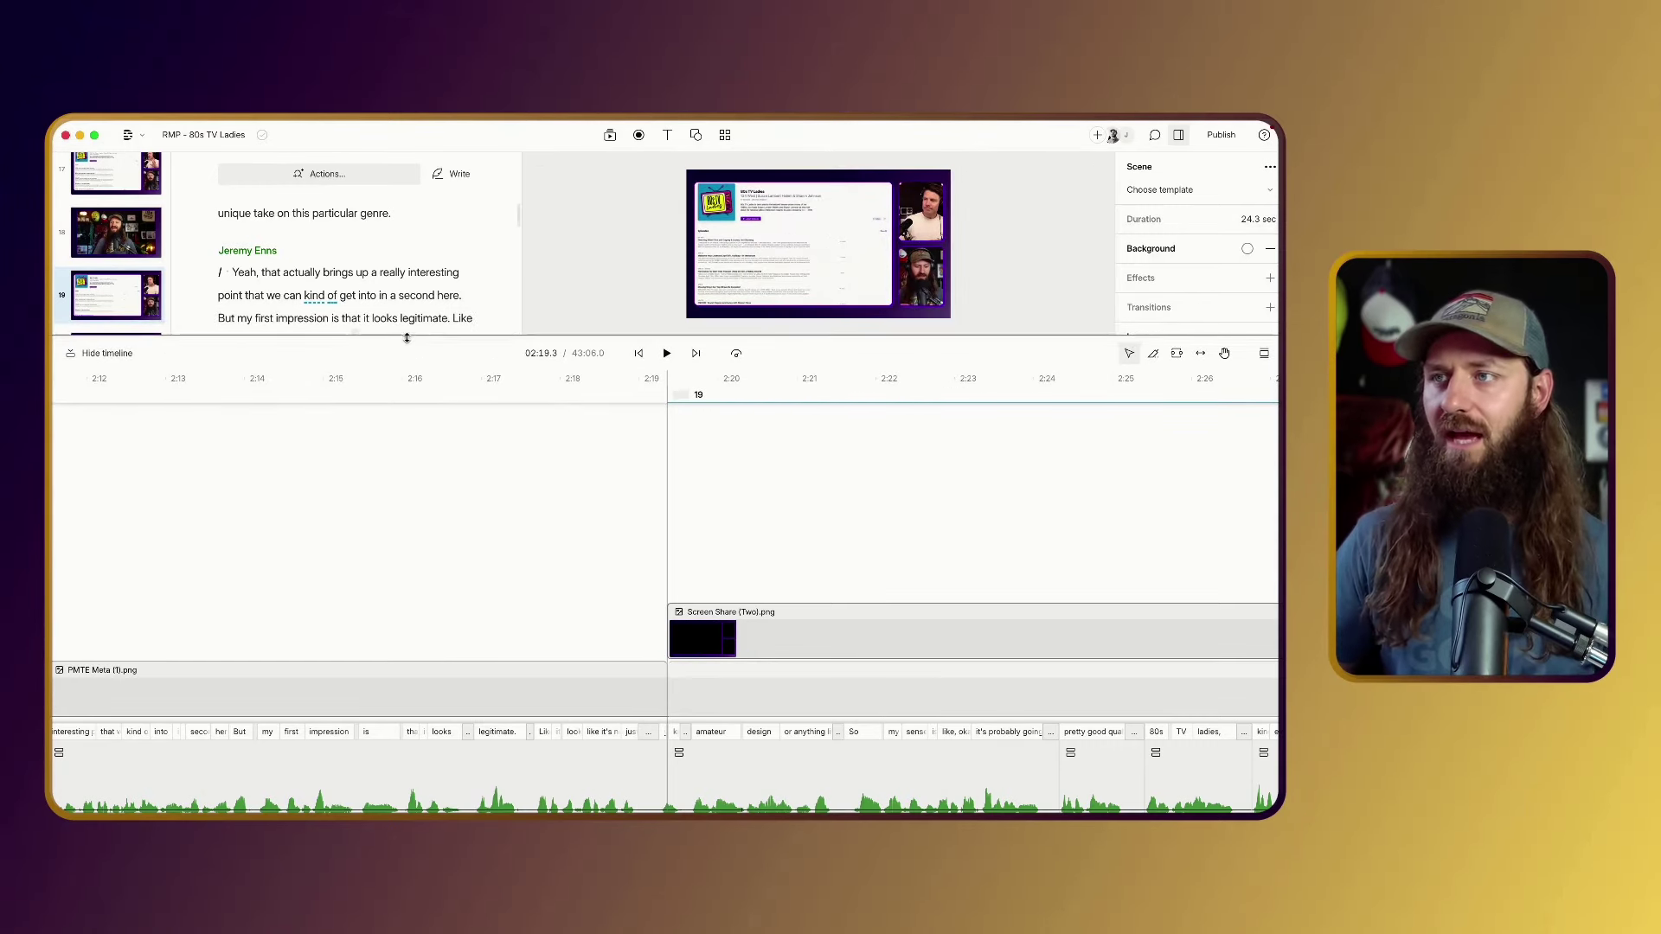
pyautogui.moveTo(395, 571); pyautogui.dragTo(407, 614)
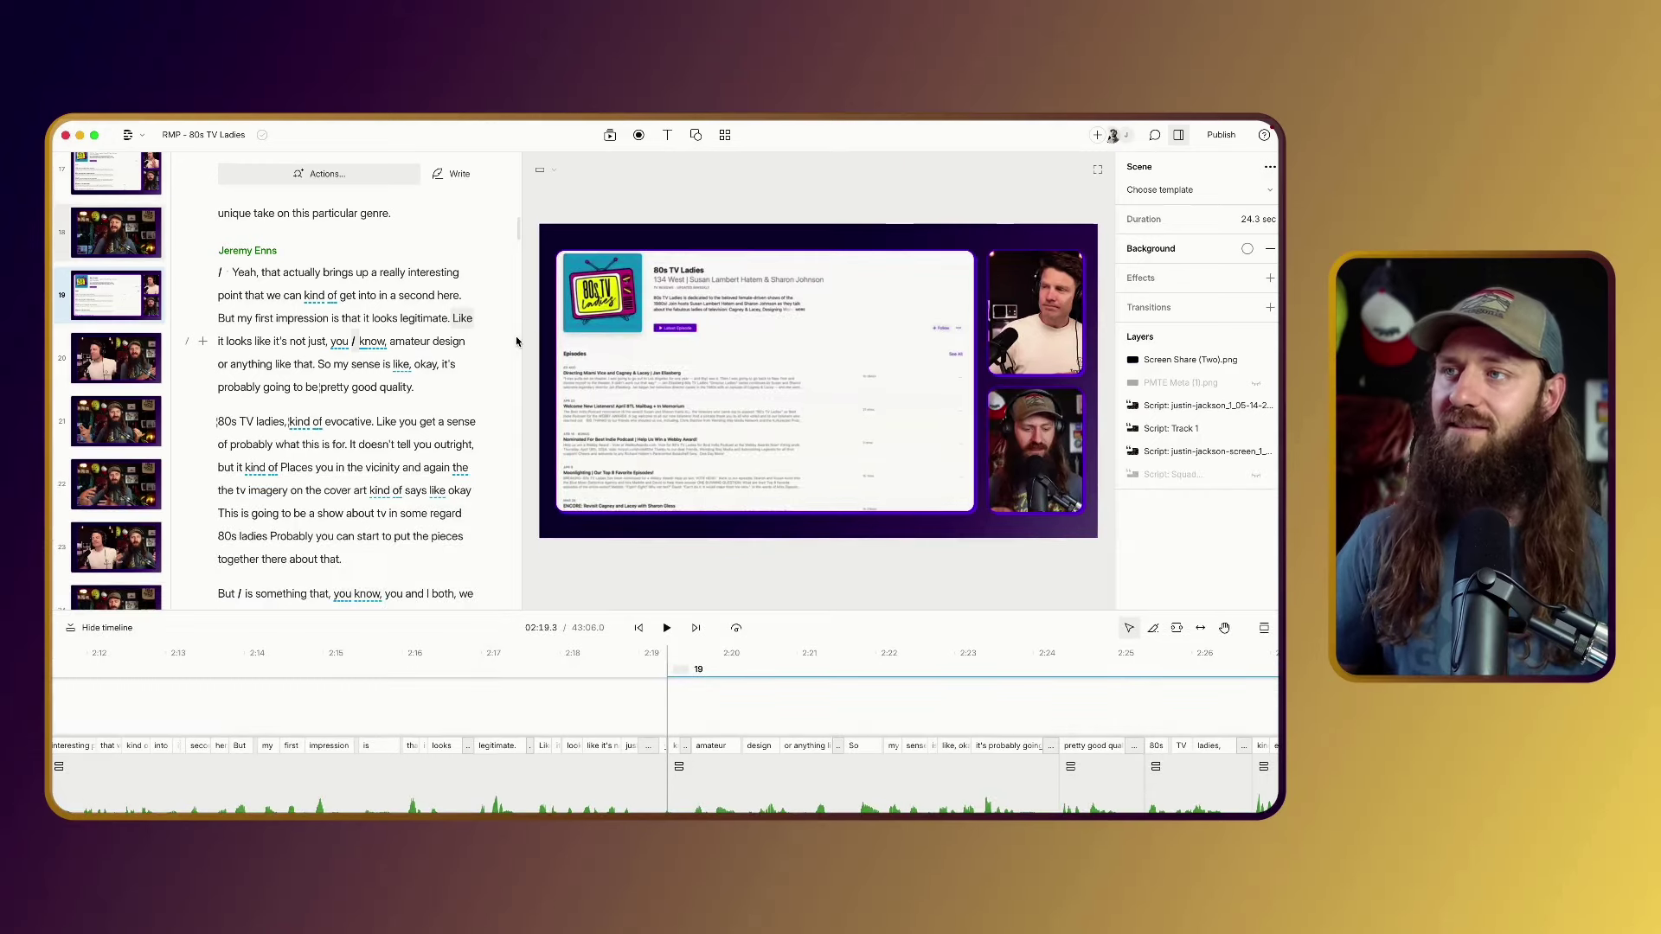
pyautogui.moveTo(519, 336); pyautogui.dragTo(872, 338)
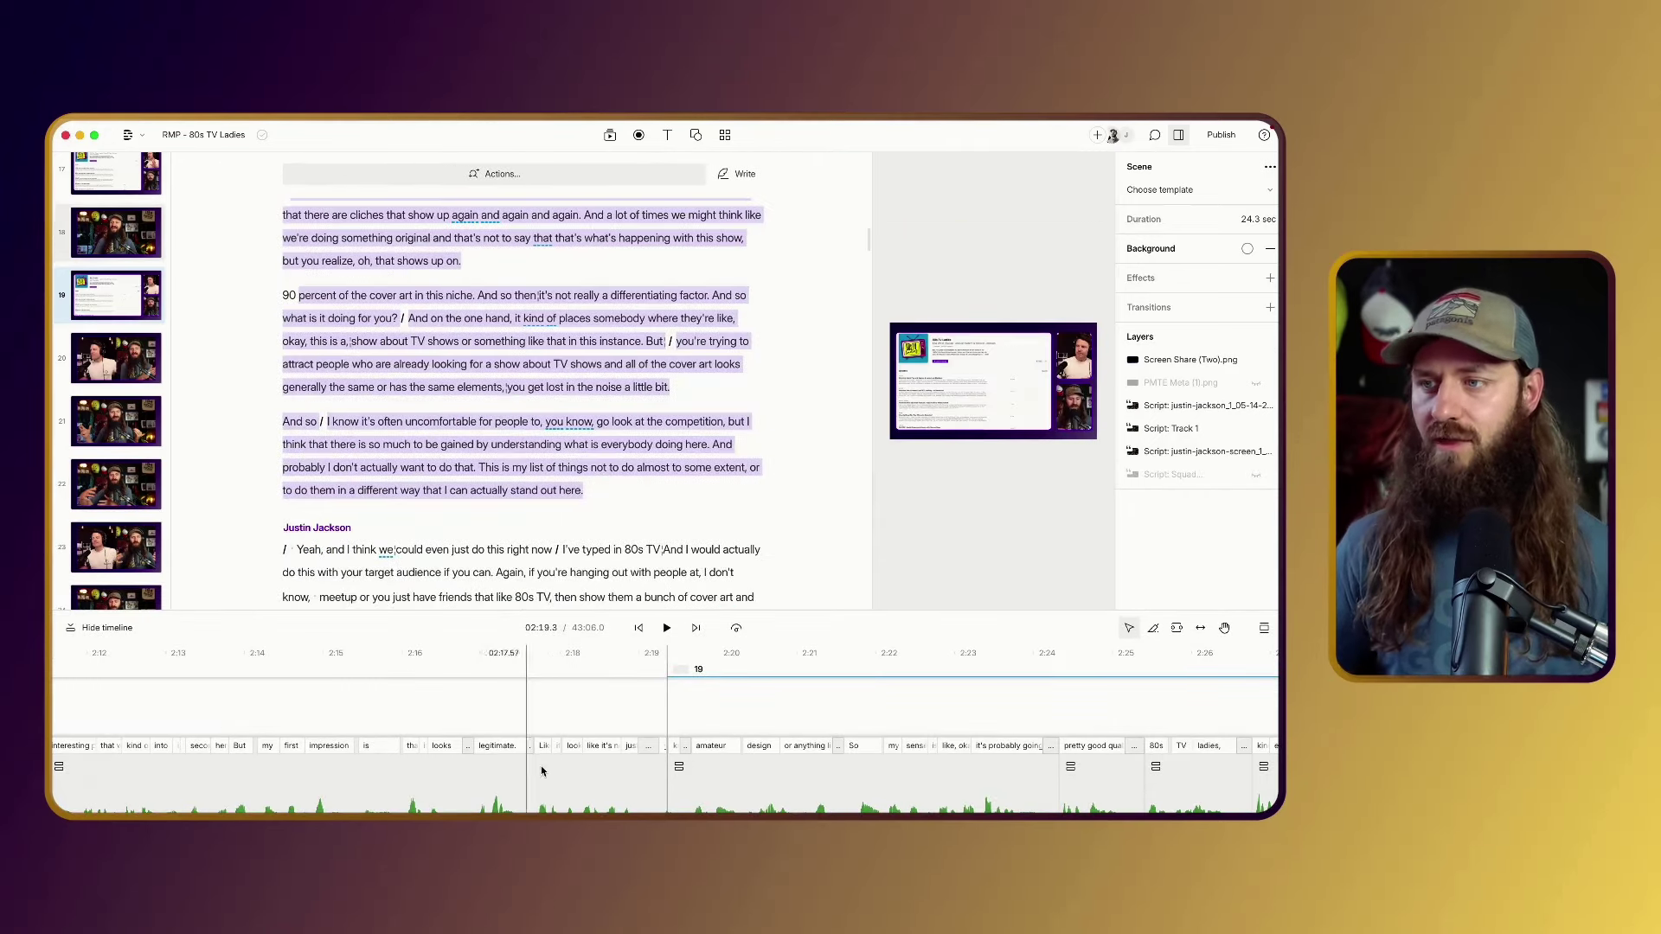
# Return the timeline to the start, enlarge it, and select scene 1's PMTE Meta (1).png clip.
pyautogui.hscroll(-20, 541, 769)
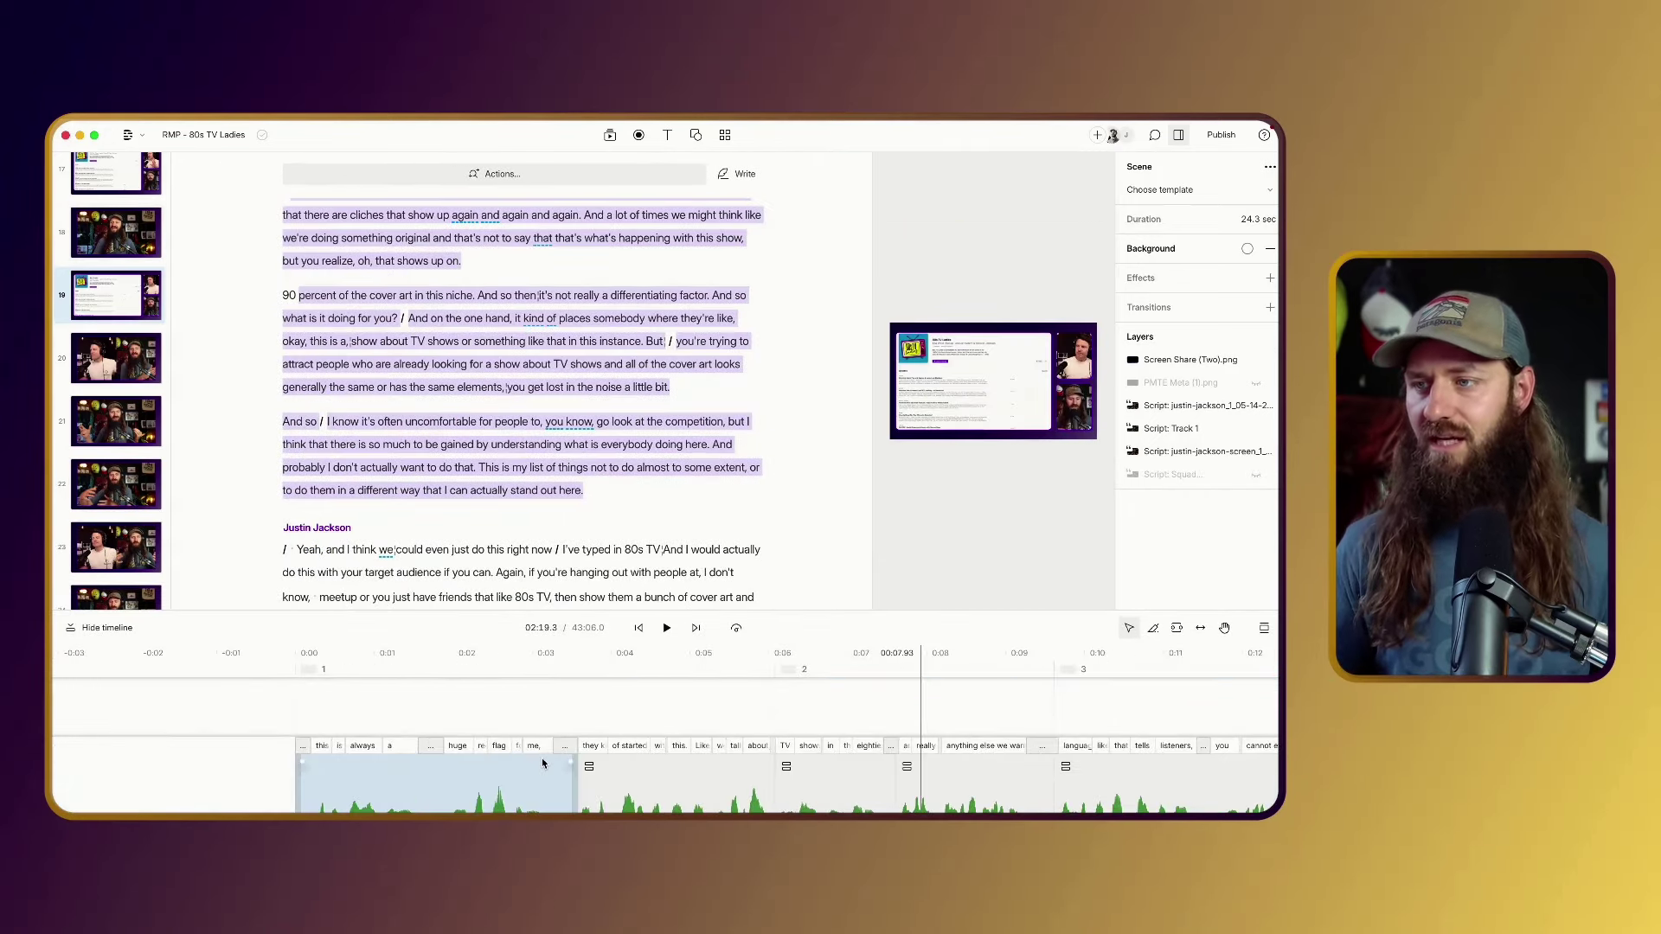
pyautogui.moveTo(571, 611); pyautogui.dragTo(572, 383)
pyautogui.click(418, 603)
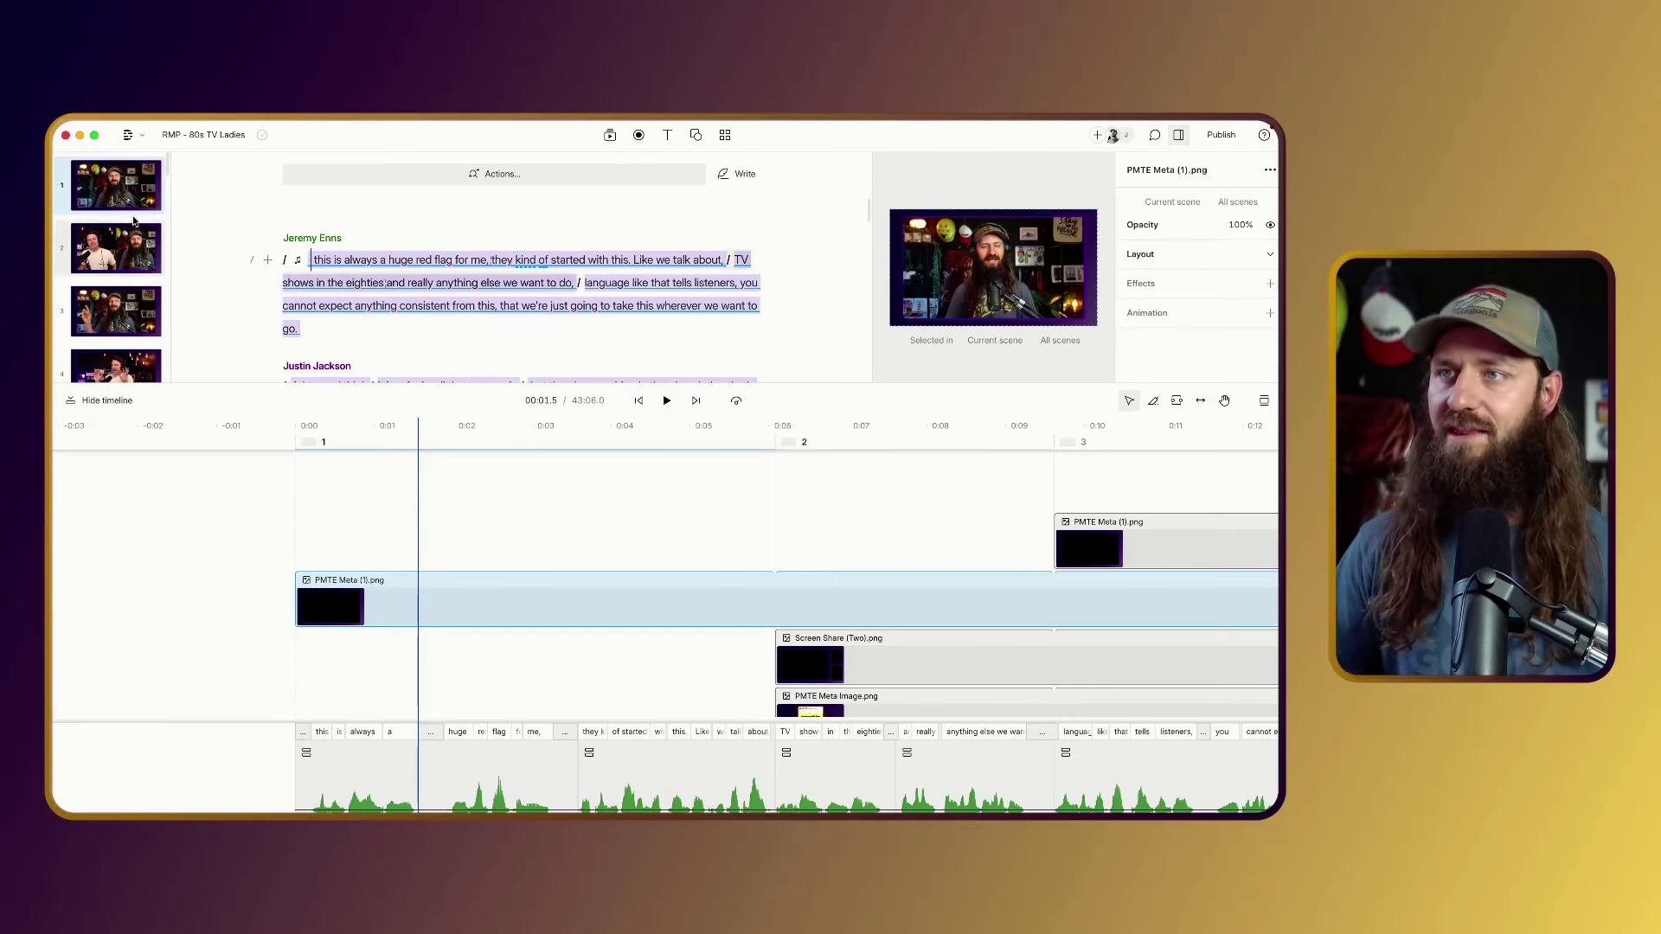
# Glance at the quick actions list, then shrink the timeline to reveal more script.
pyautogui.click(390, 171)
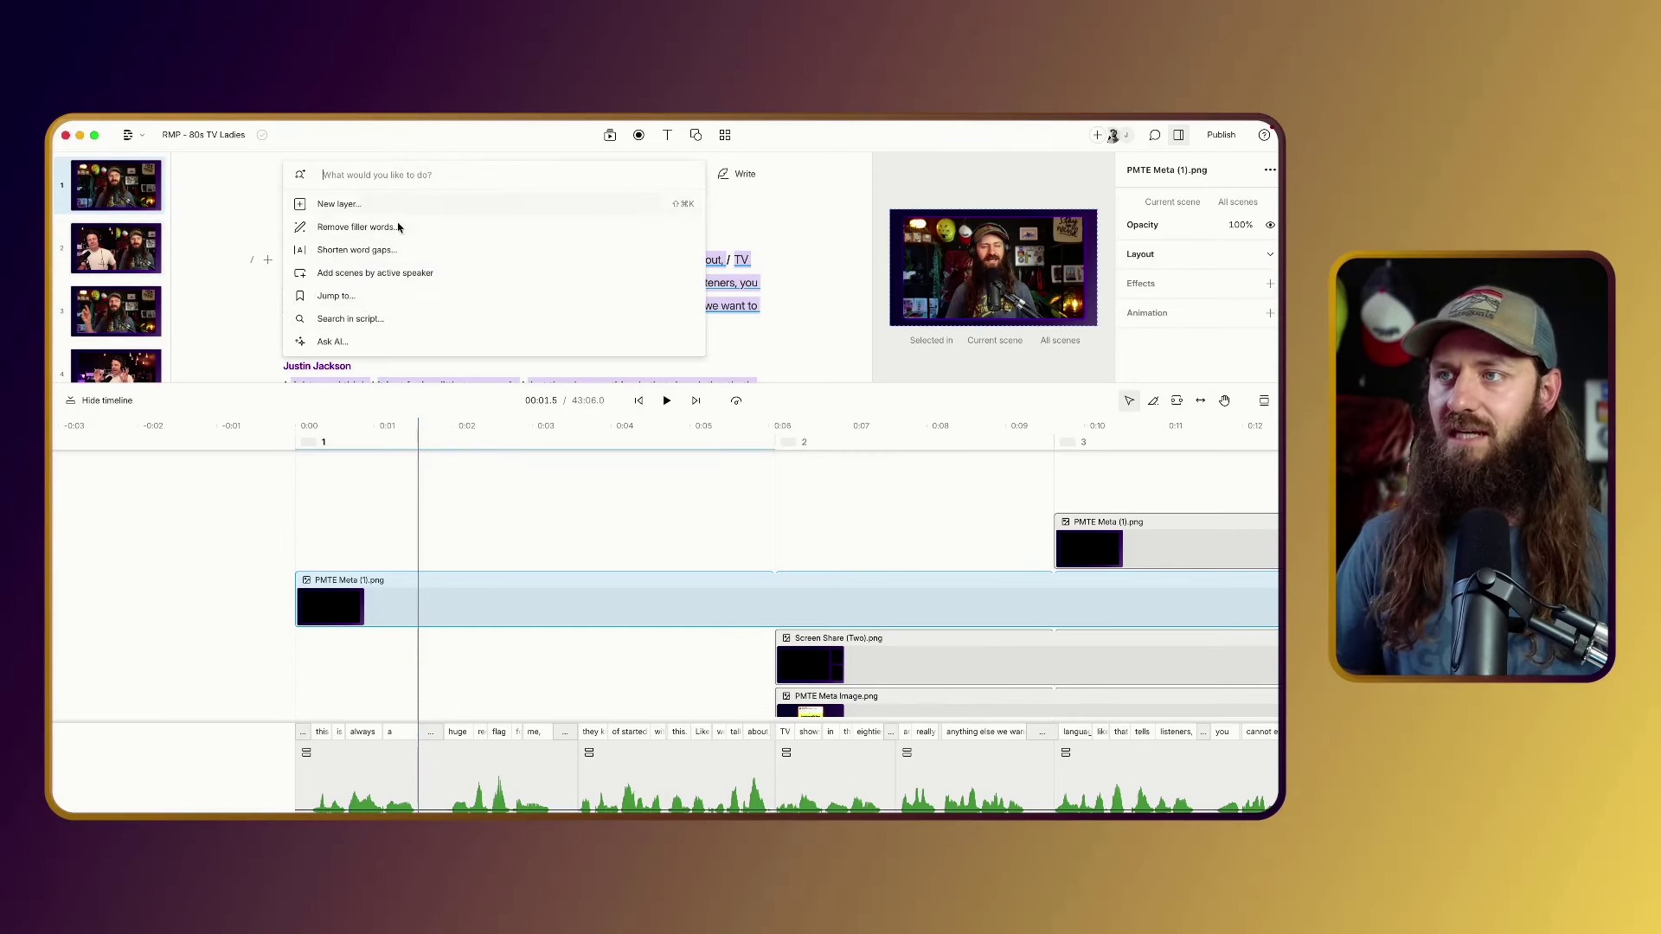
pyautogui.click(361, 491)
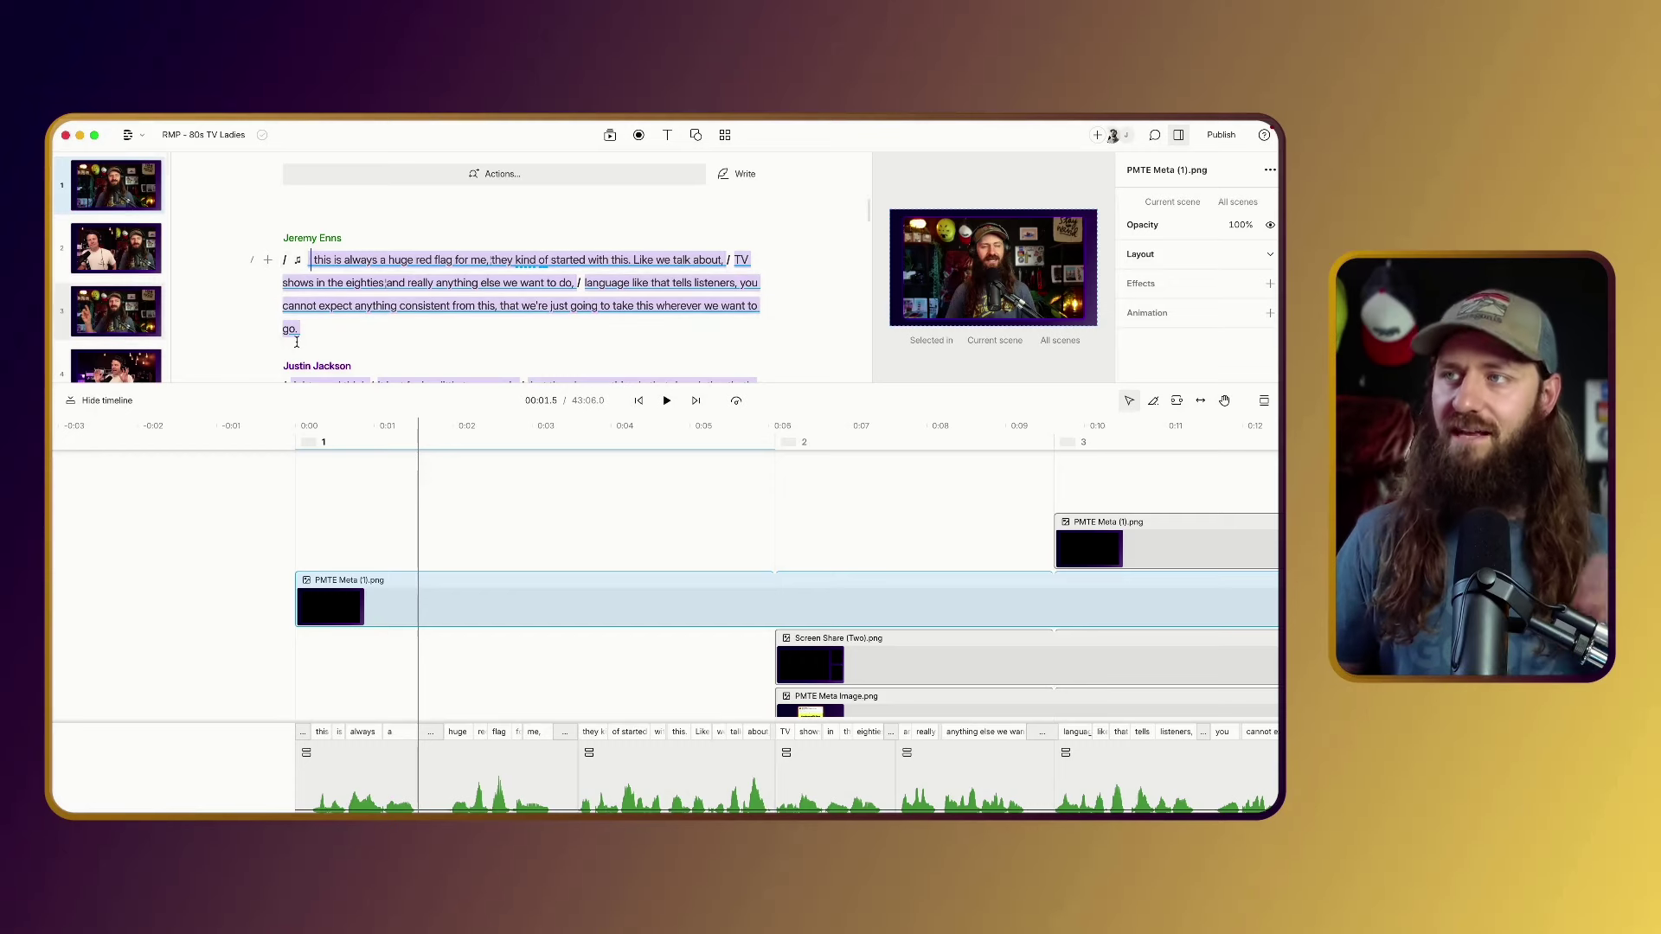
pyautogui.moveTo(473, 474); pyautogui.dragTo(474, 761)
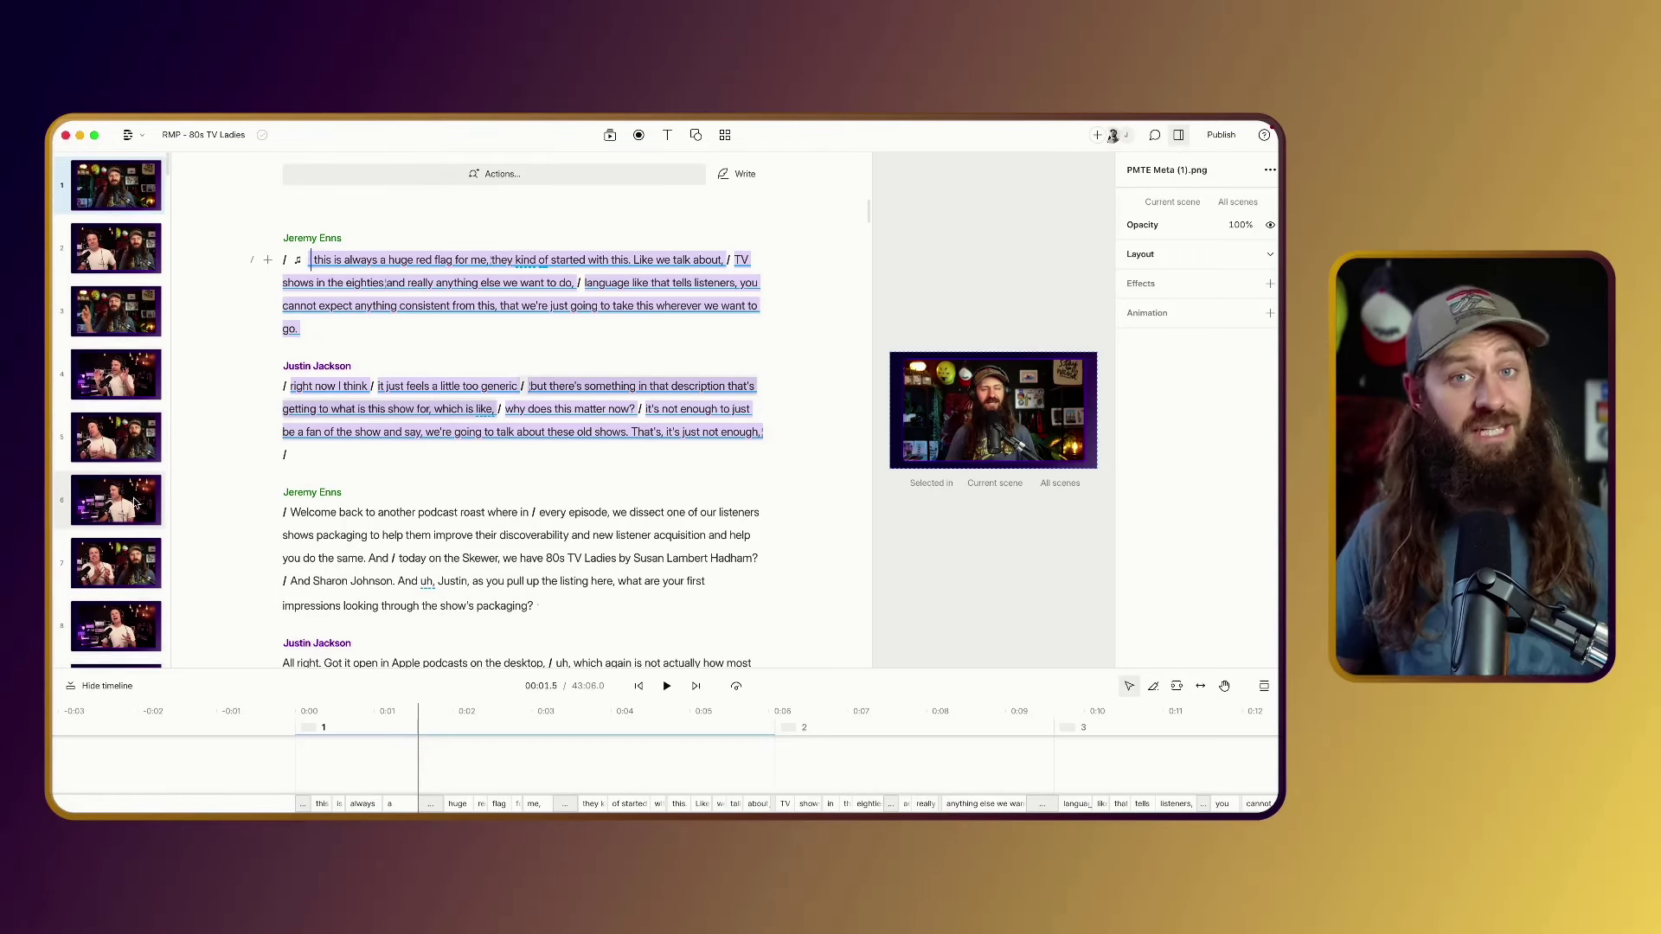
# Highlight the opening two speaker paragraphs of the script.
pyautogui.scroll(-1, 129, 498)
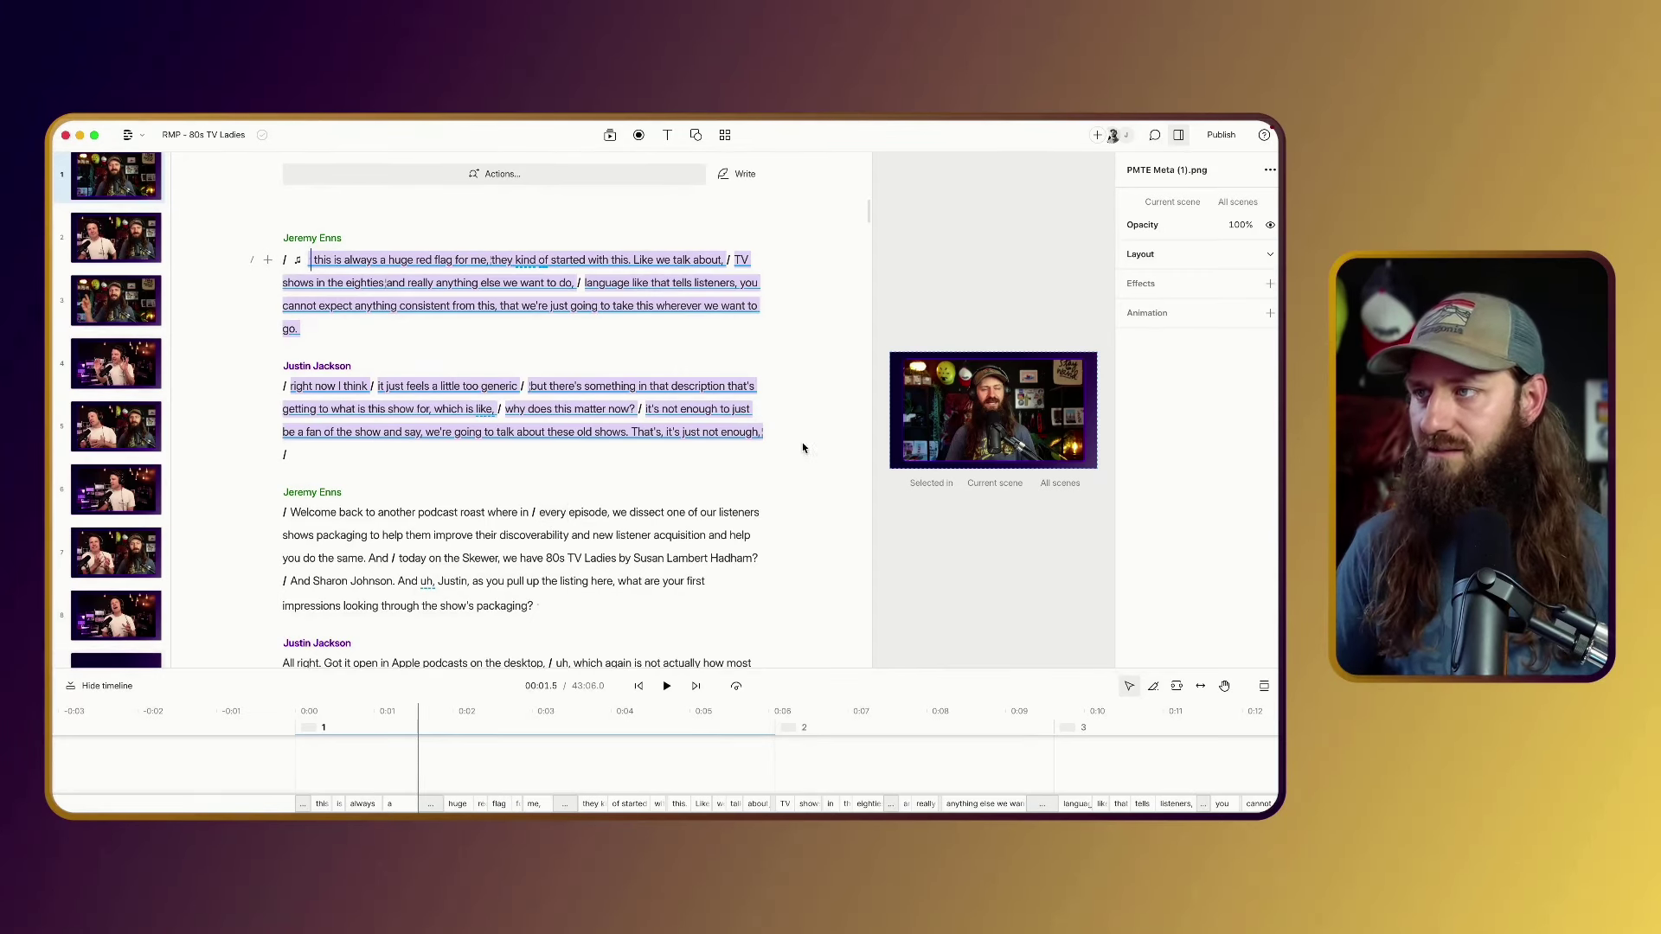
pyautogui.moveTo(758, 430); pyautogui.dragTo(289, 262)
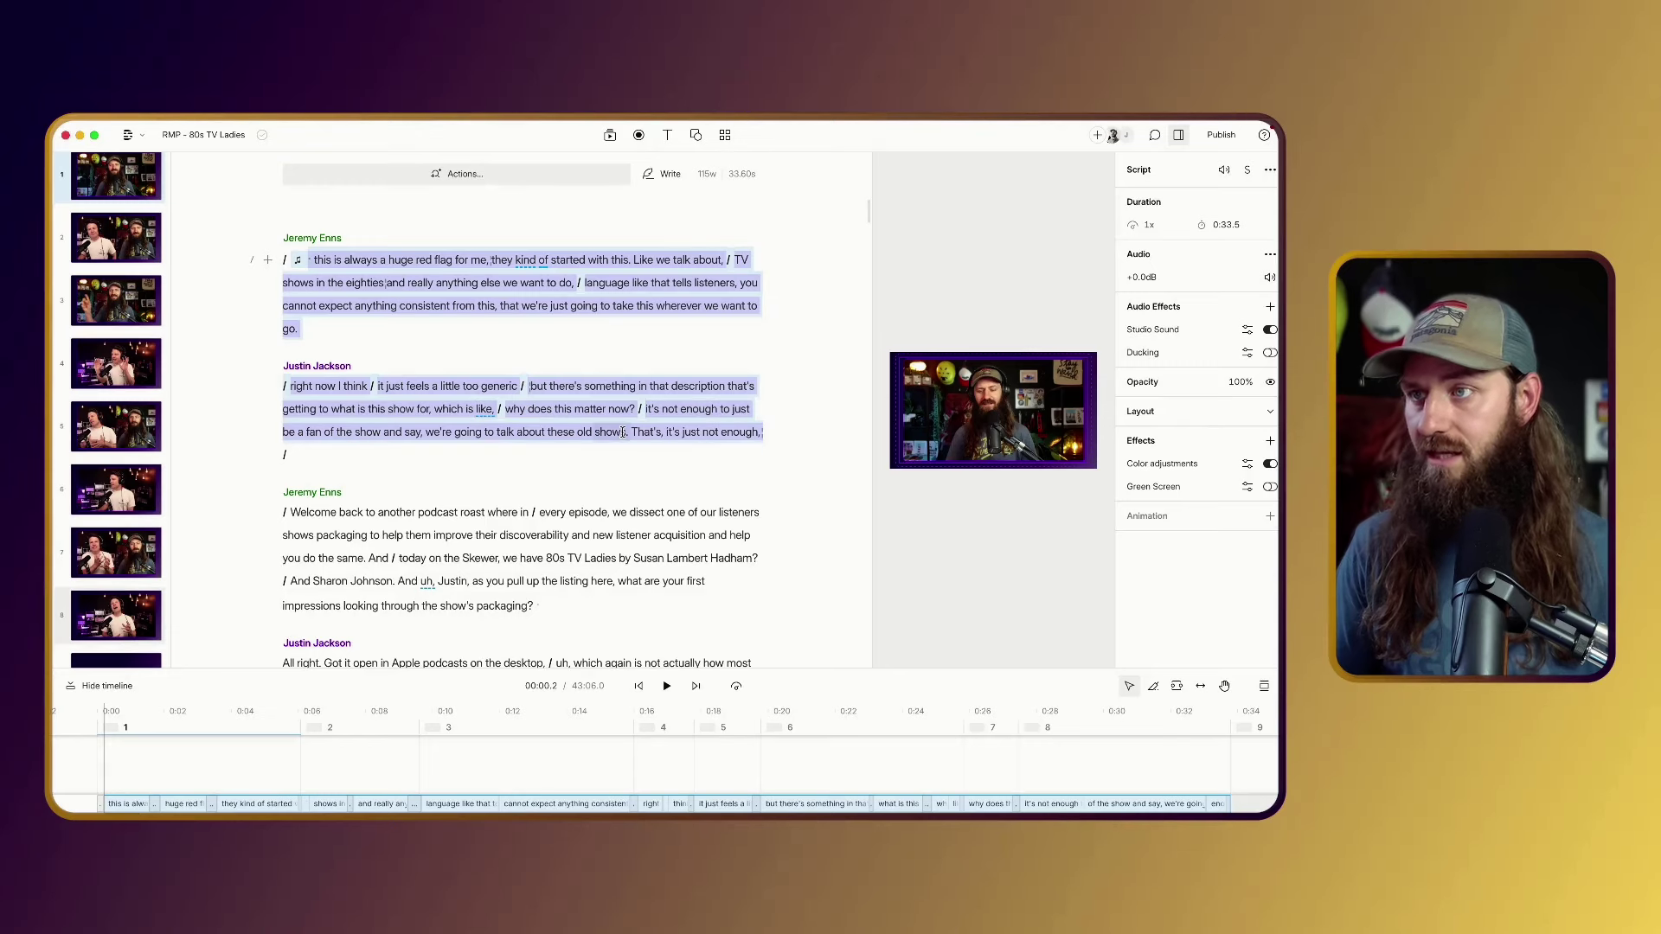
# Clear the script selection, close the update notice, and scroll the scene list to scenes 9–16.
pyautogui.click(701, 432)
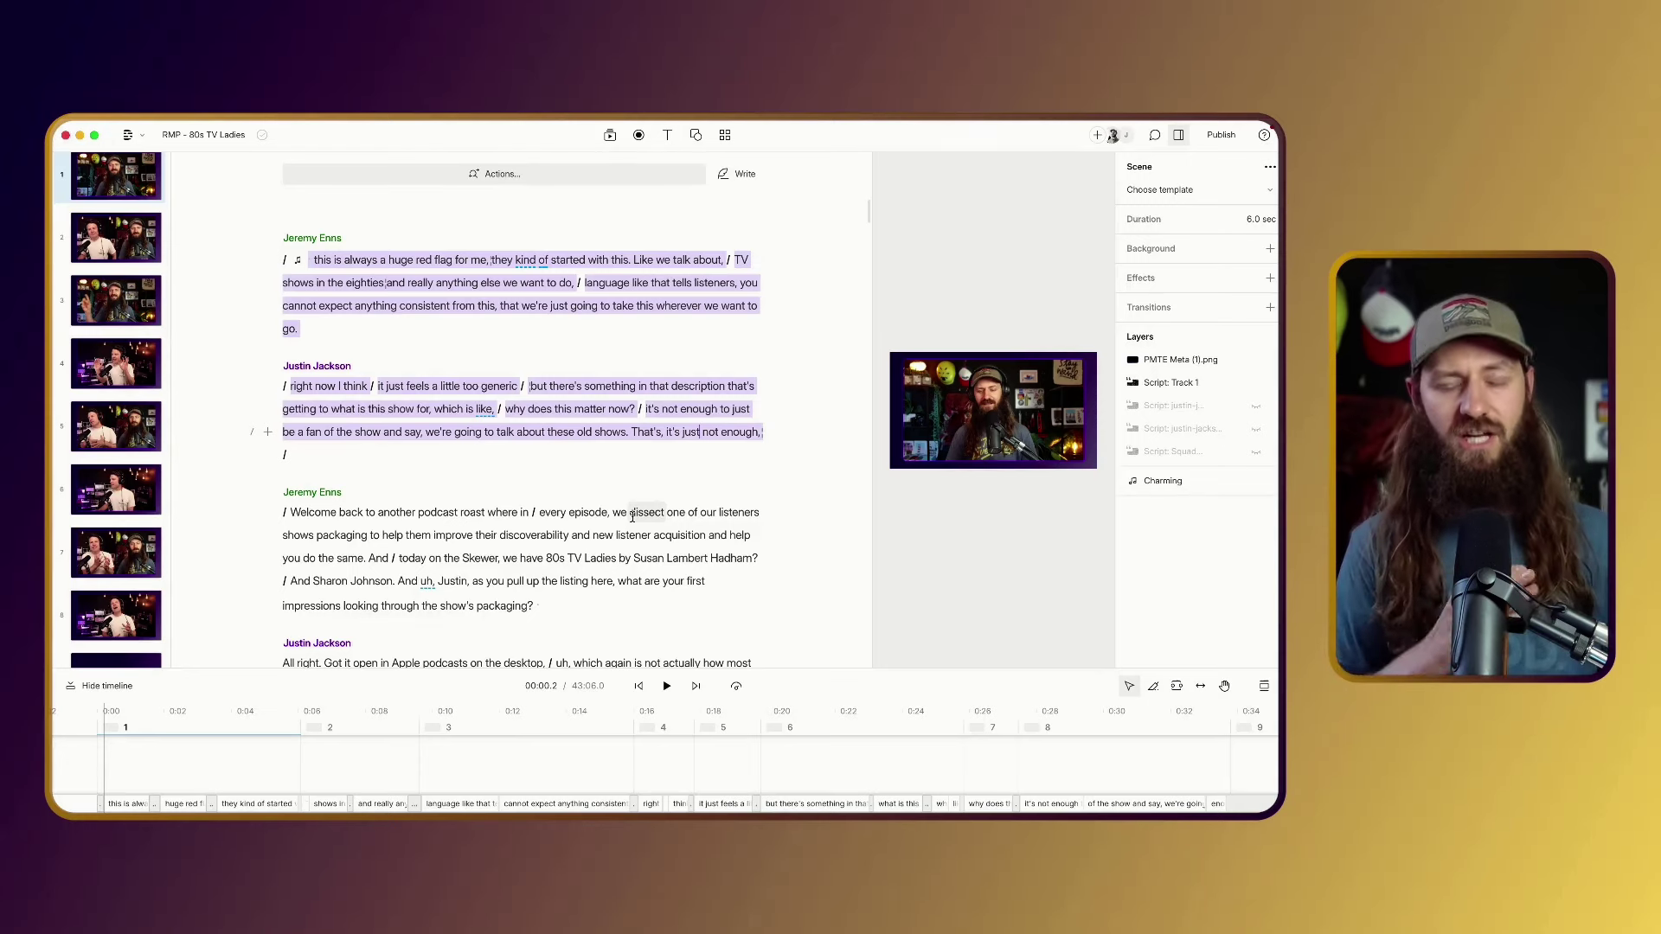
pyautogui.scroll(-3, 472, 424)
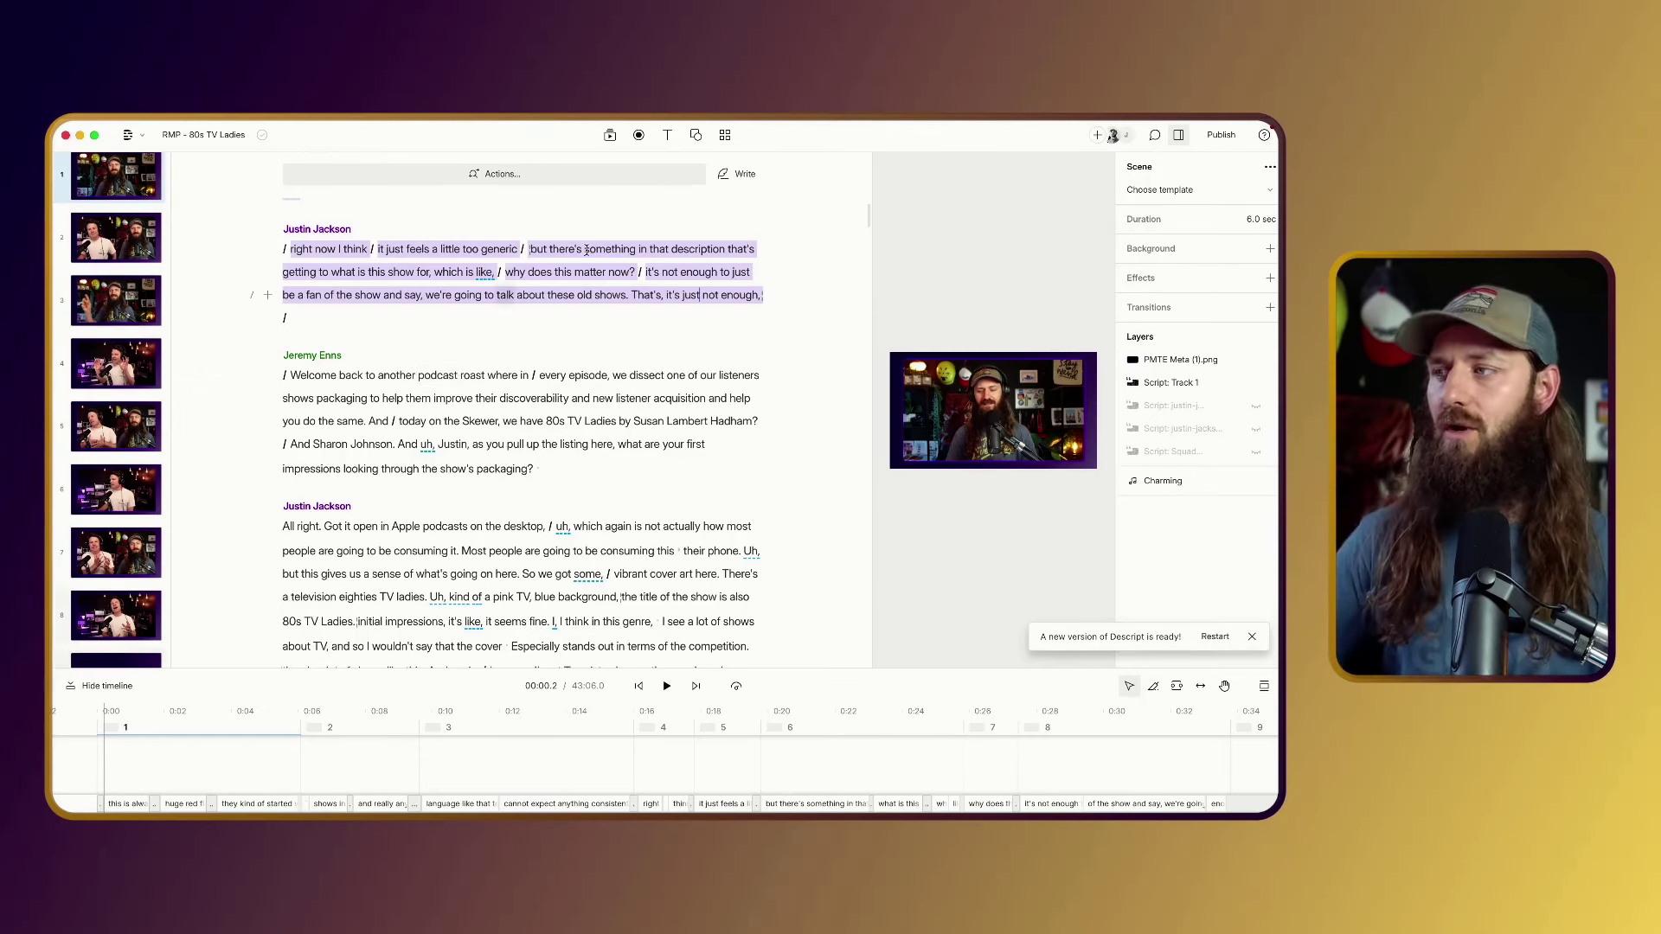
pyautogui.click(1253, 637)
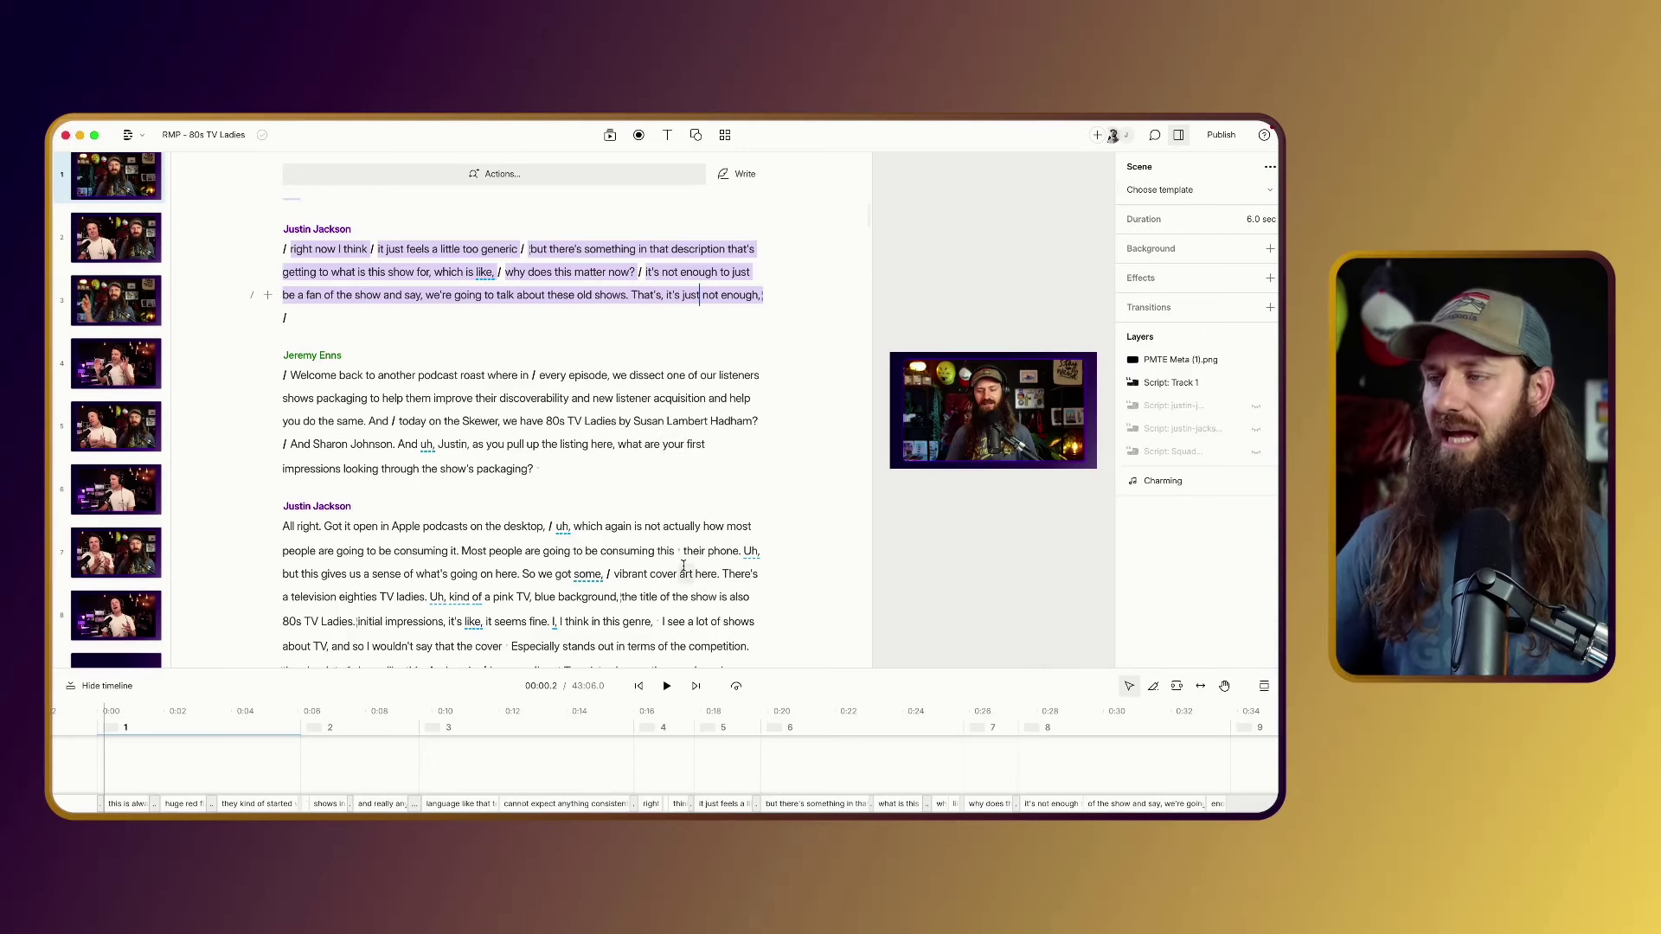
pyautogui.scroll(-8, 103, 402)
pyautogui.scroll(-1, 113, 411)
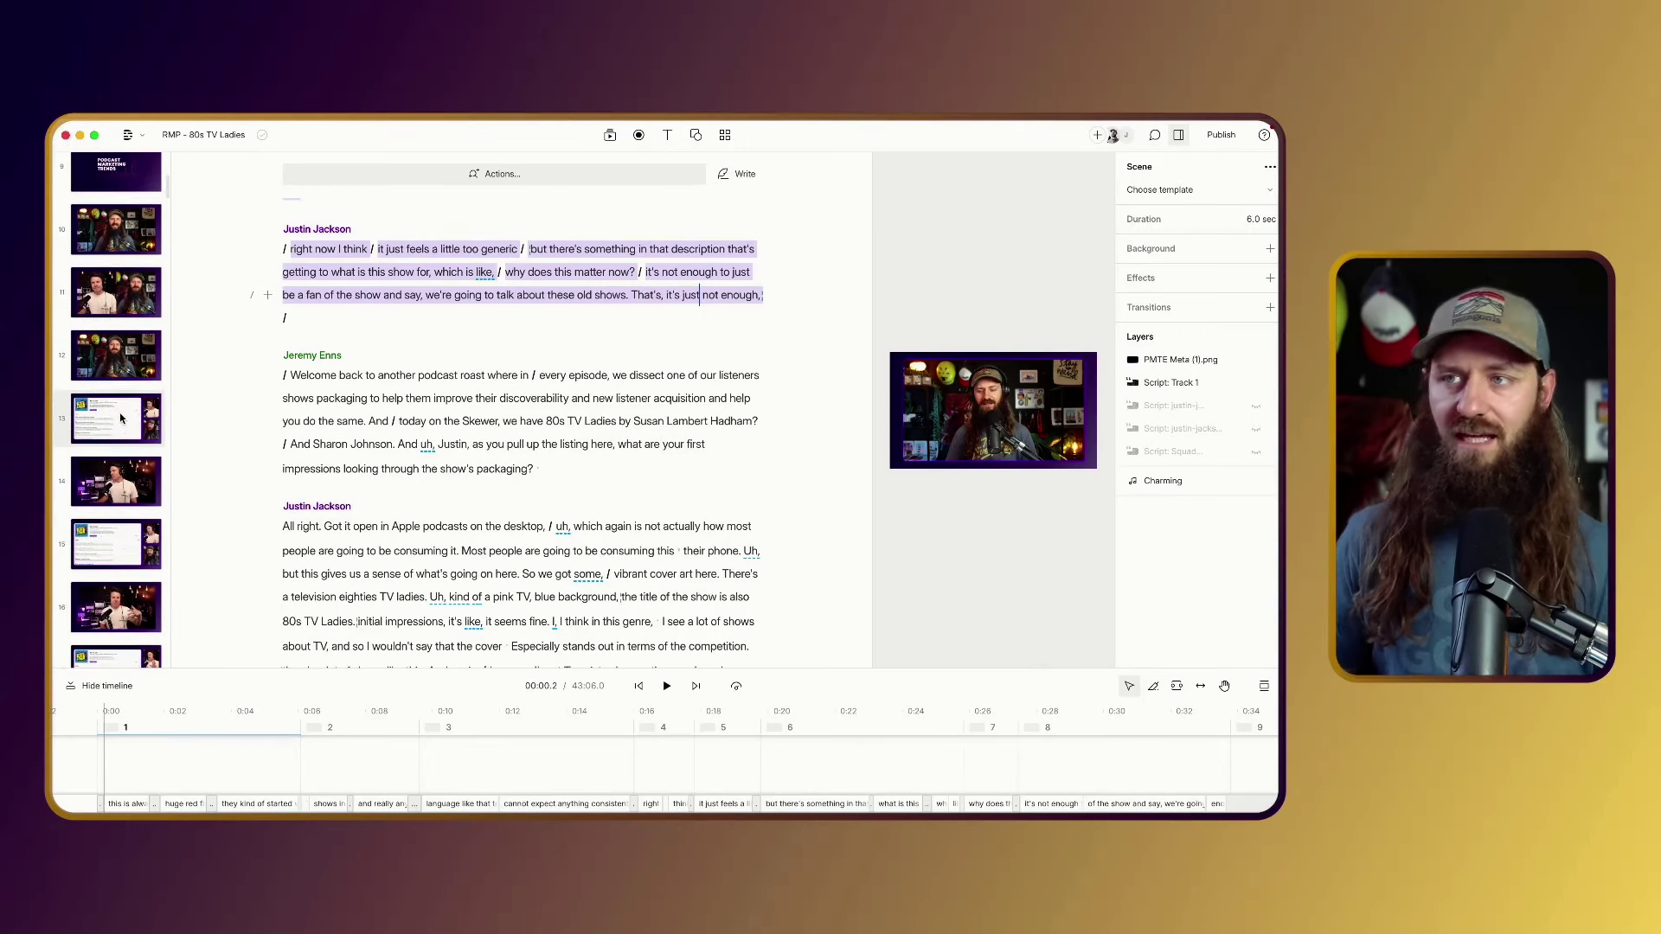
# Open scene 13 with an enlarged preview and browse the PMTE template folder in the media library.
pyautogui.click(121, 419)
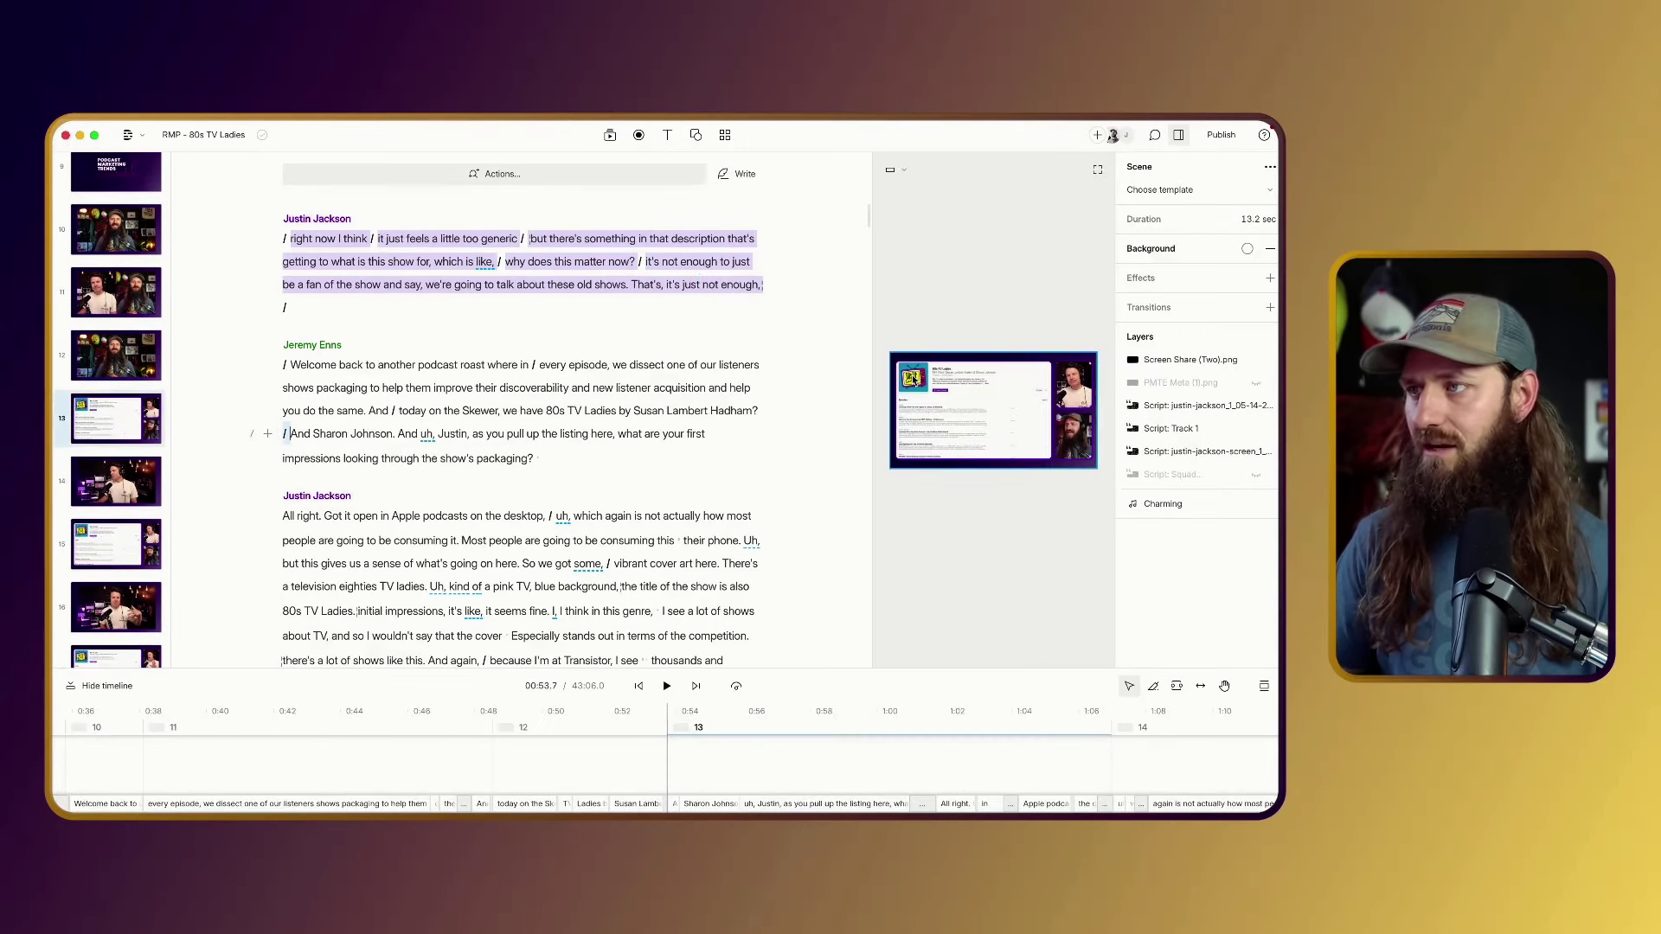
pyautogui.moveTo(868, 375); pyautogui.dragTo(573, 380)
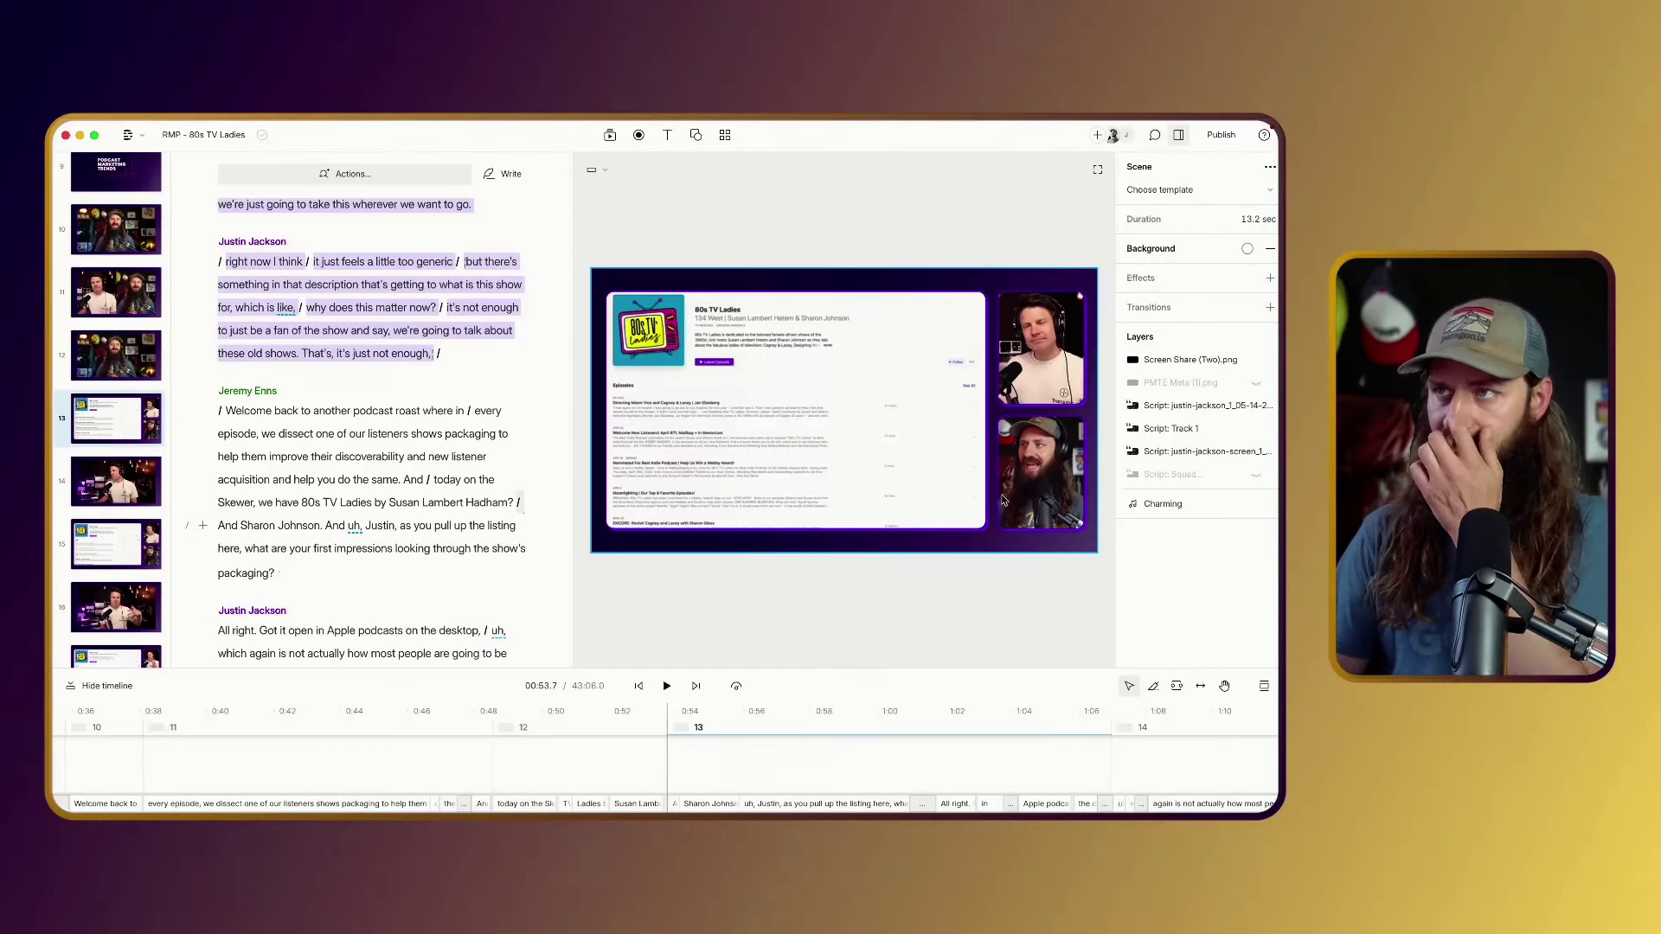
pyautogui.click(723, 136)
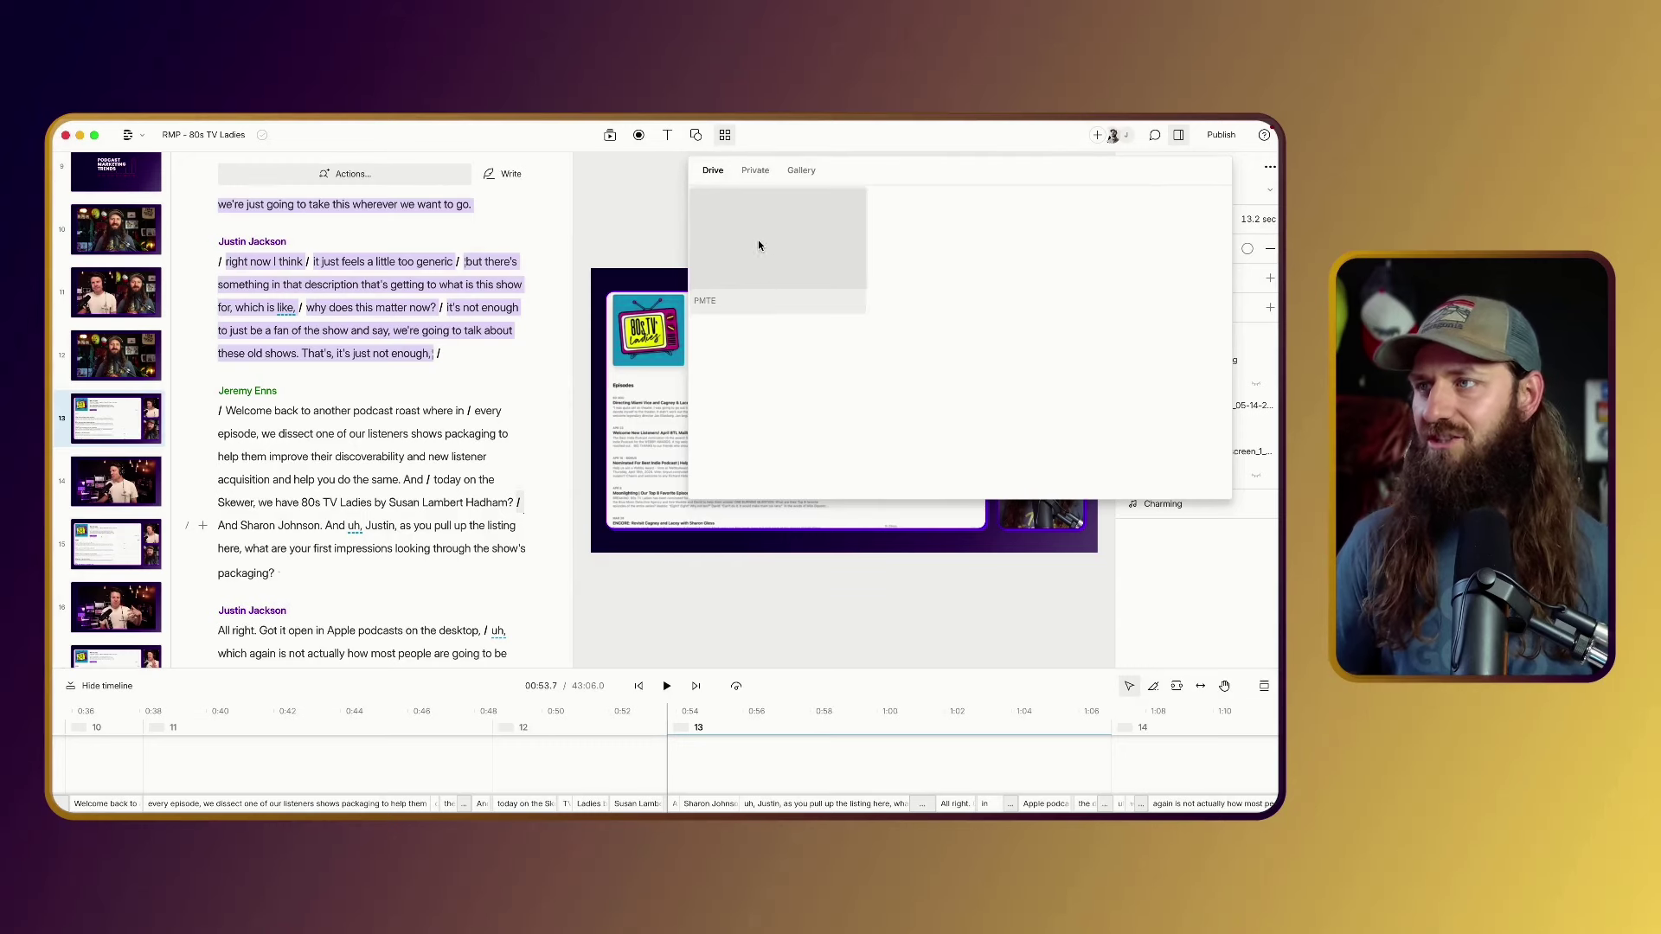
pyautogui.click(758, 249)
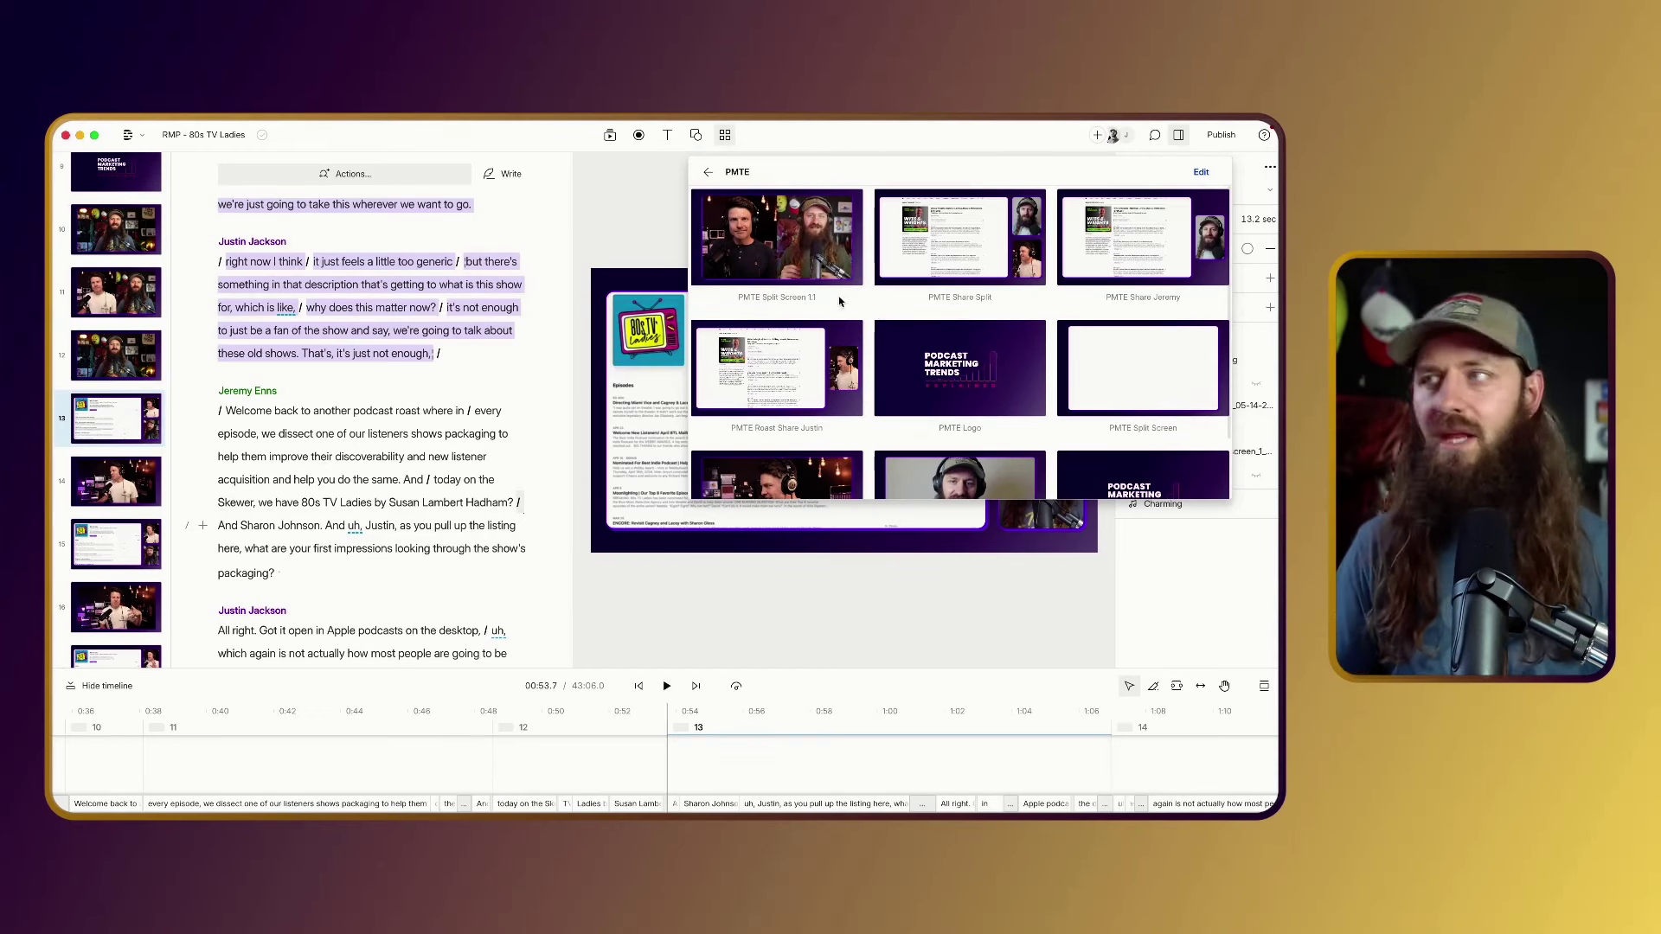
pyautogui.scroll(-1, 844, 287)
pyautogui.scroll(1, 844, 286)
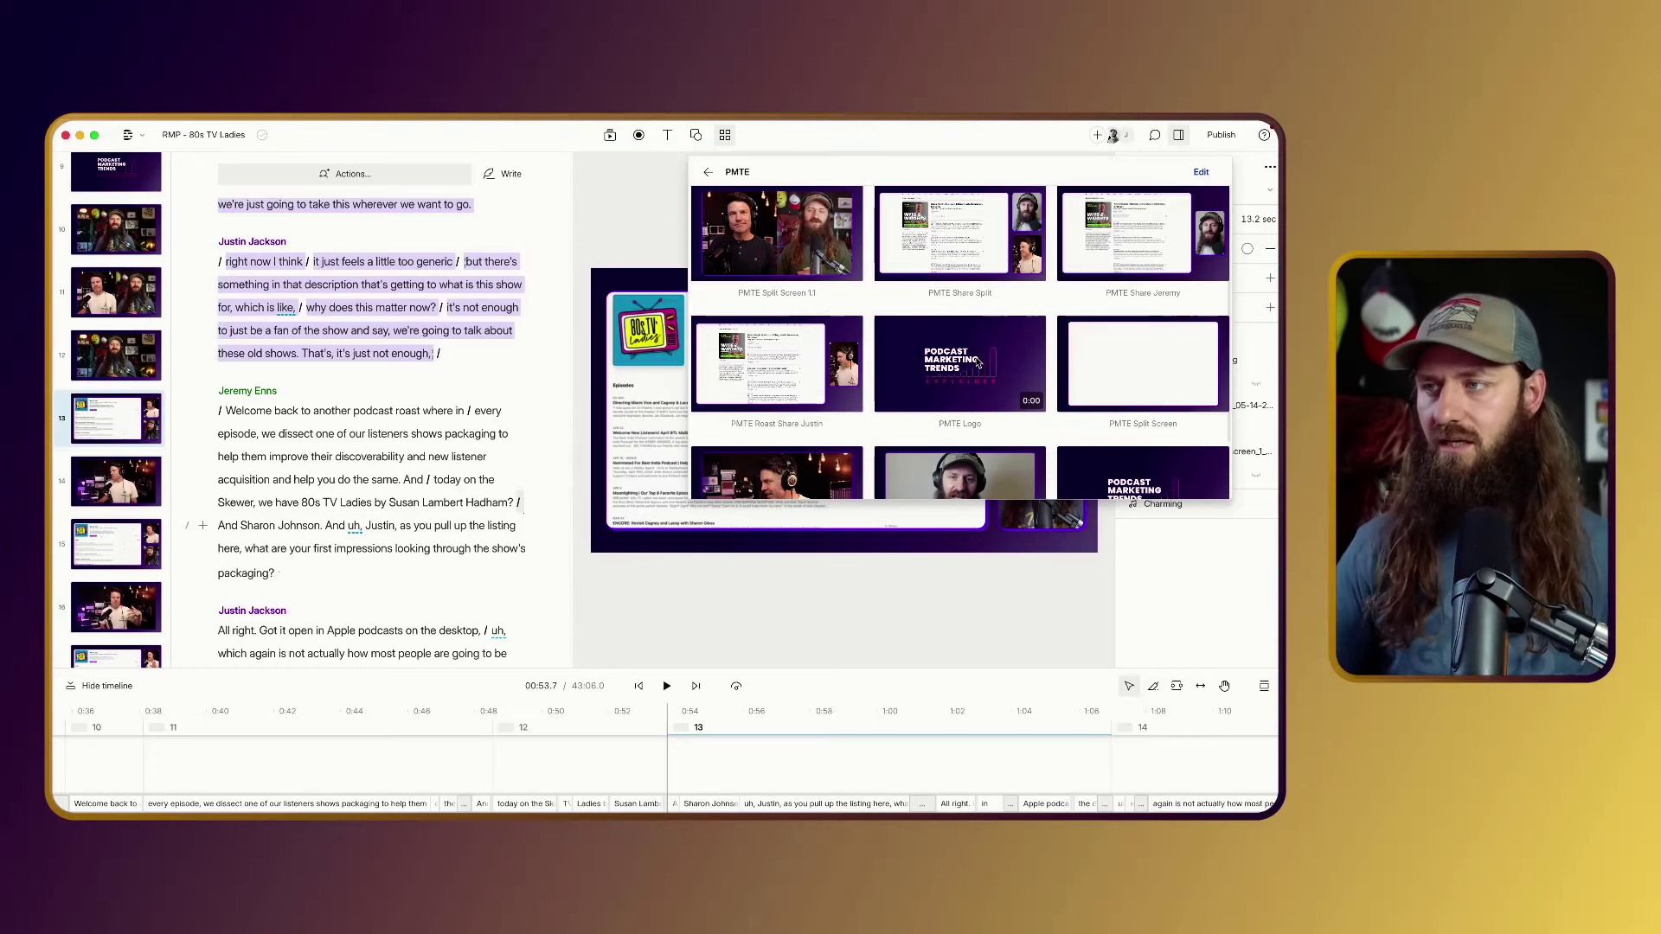
pyautogui.click(693, 622)
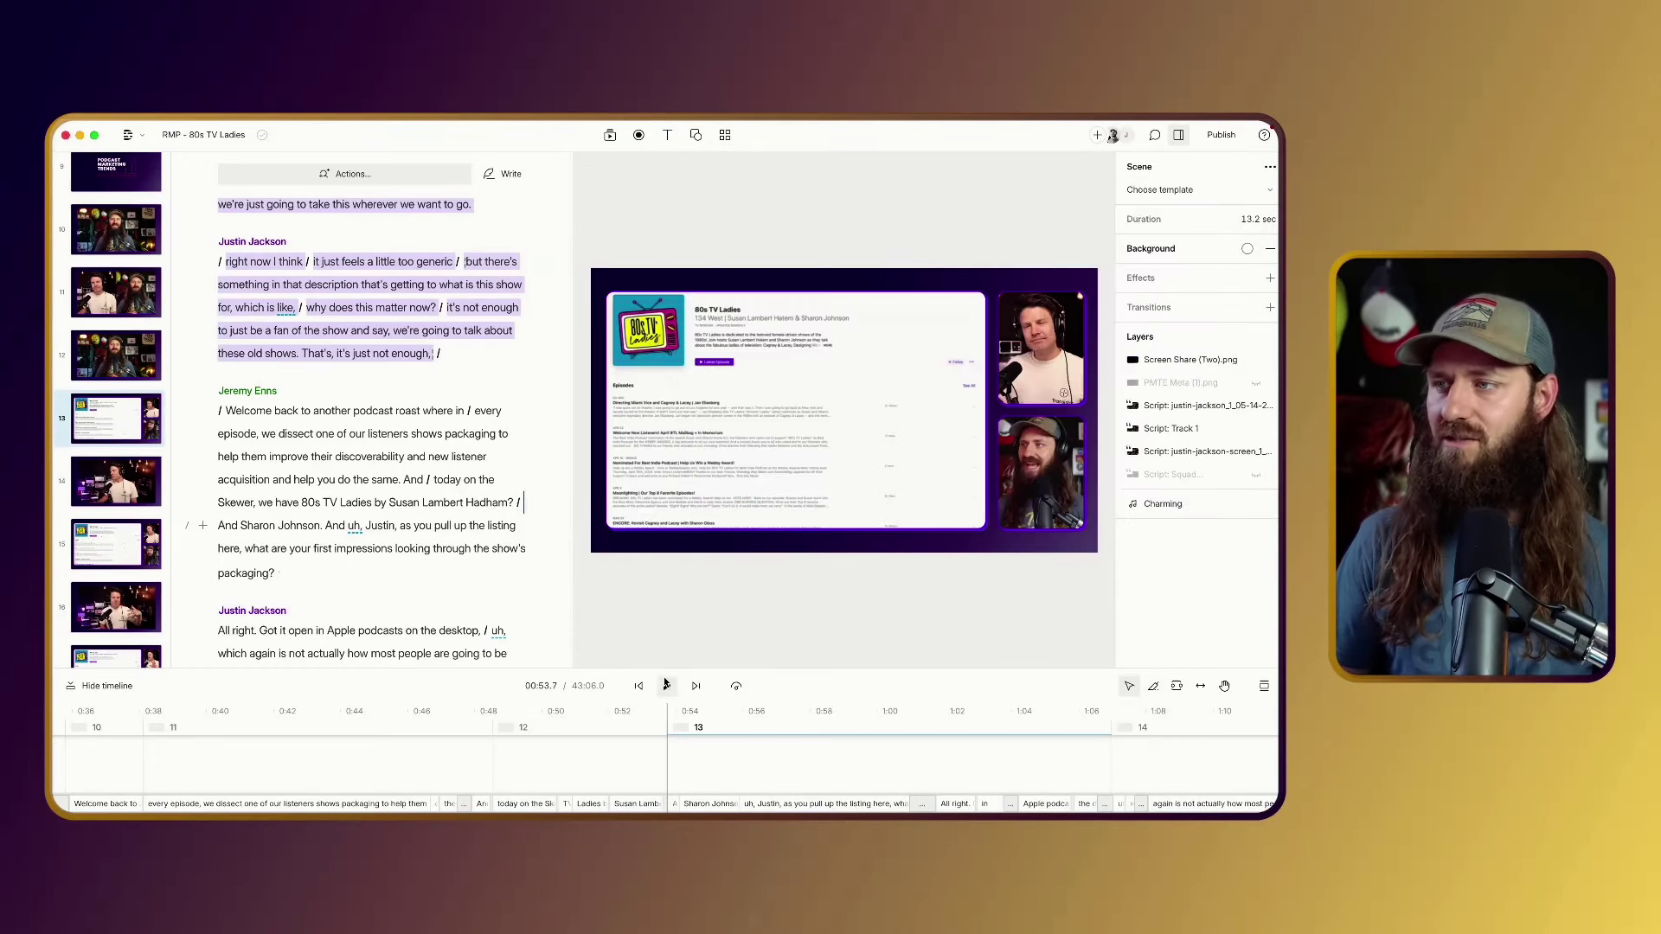
# Enlarge the timeline and play from scene 8 until scene 10 begins to review the overlays.
pyautogui.moveTo(669, 669); pyautogui.dragTo(733, 410)
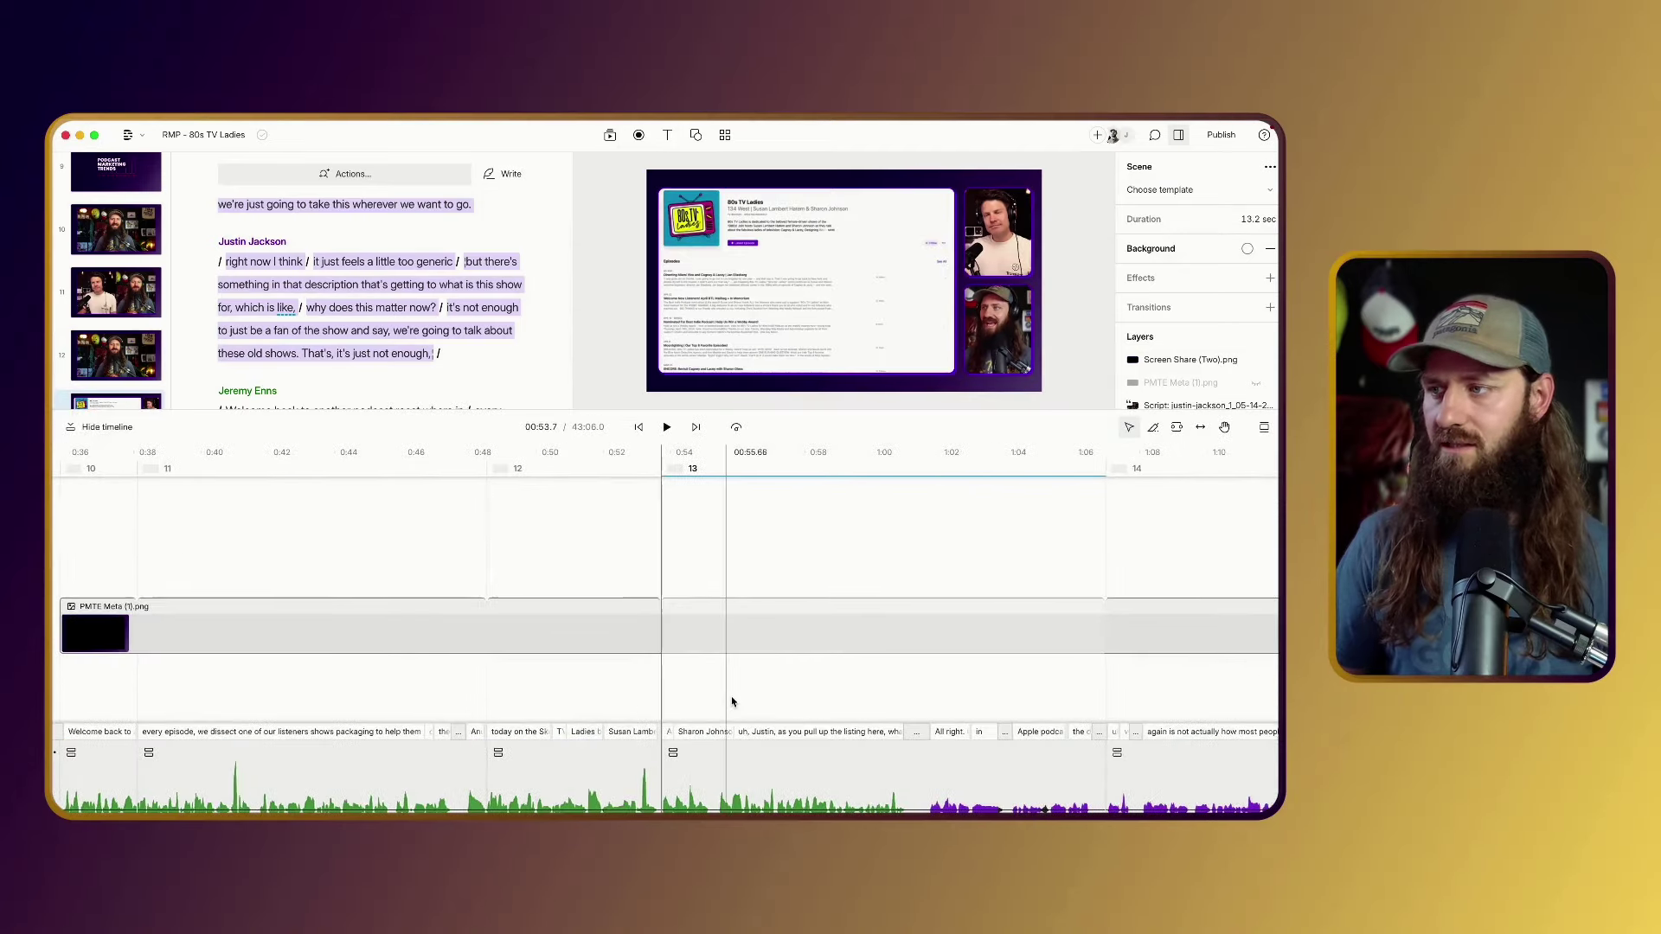
pyautogui.hscroll(10, 731, 697)
pyautogui.click(150, 179)
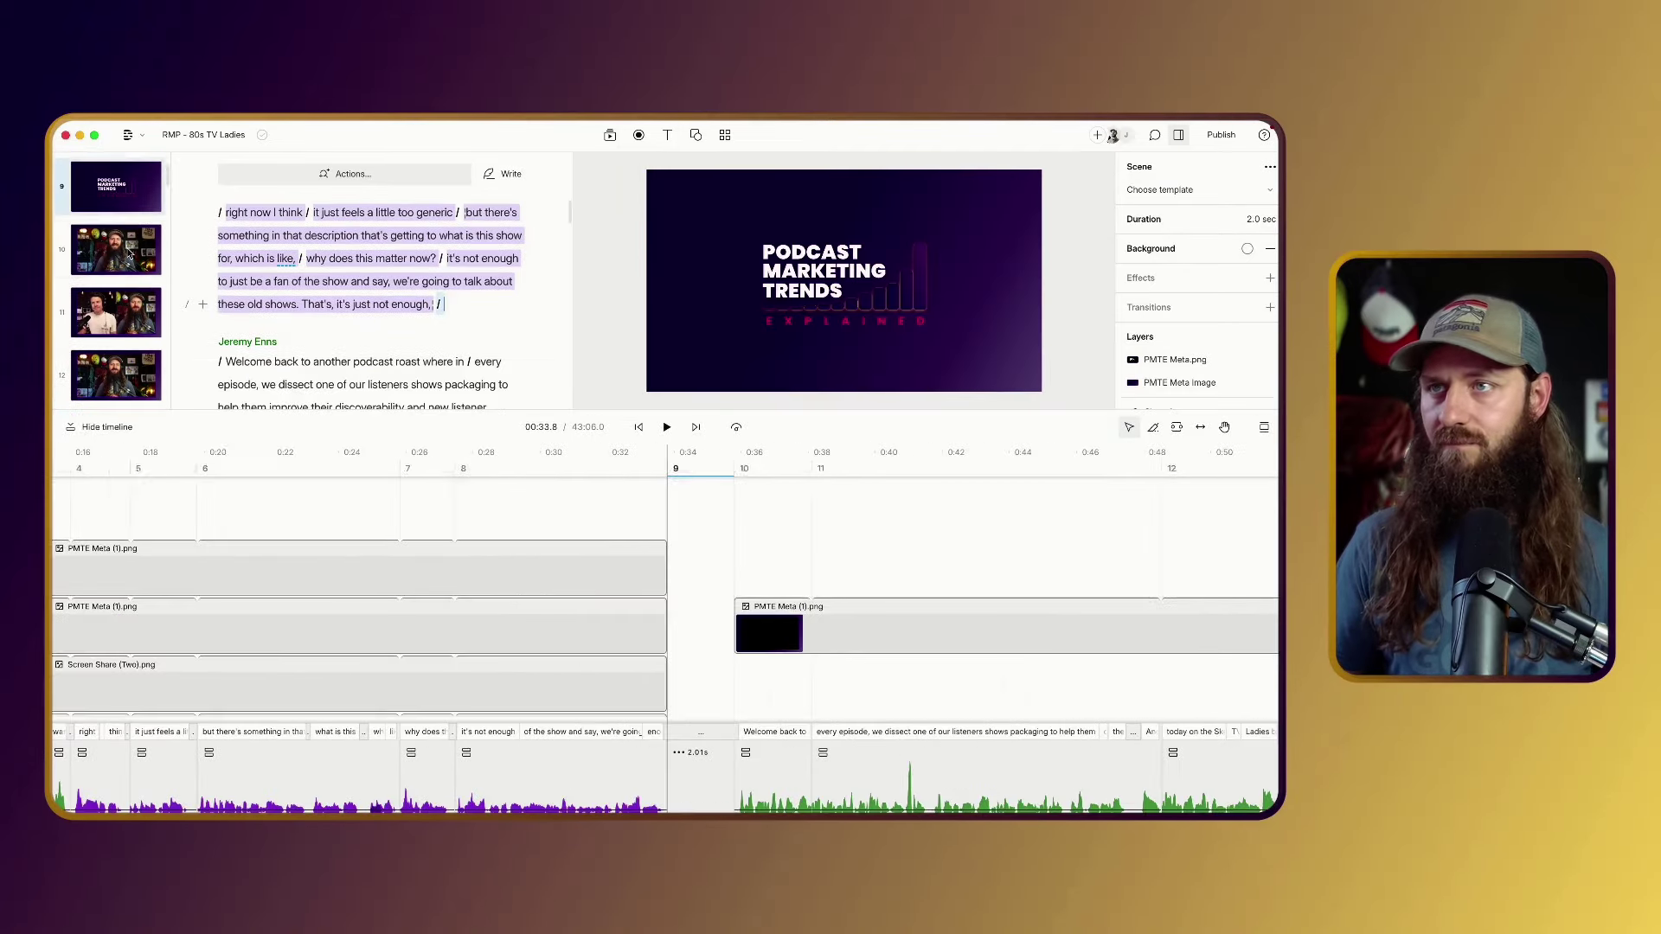
pyautogui.click(621, 617)
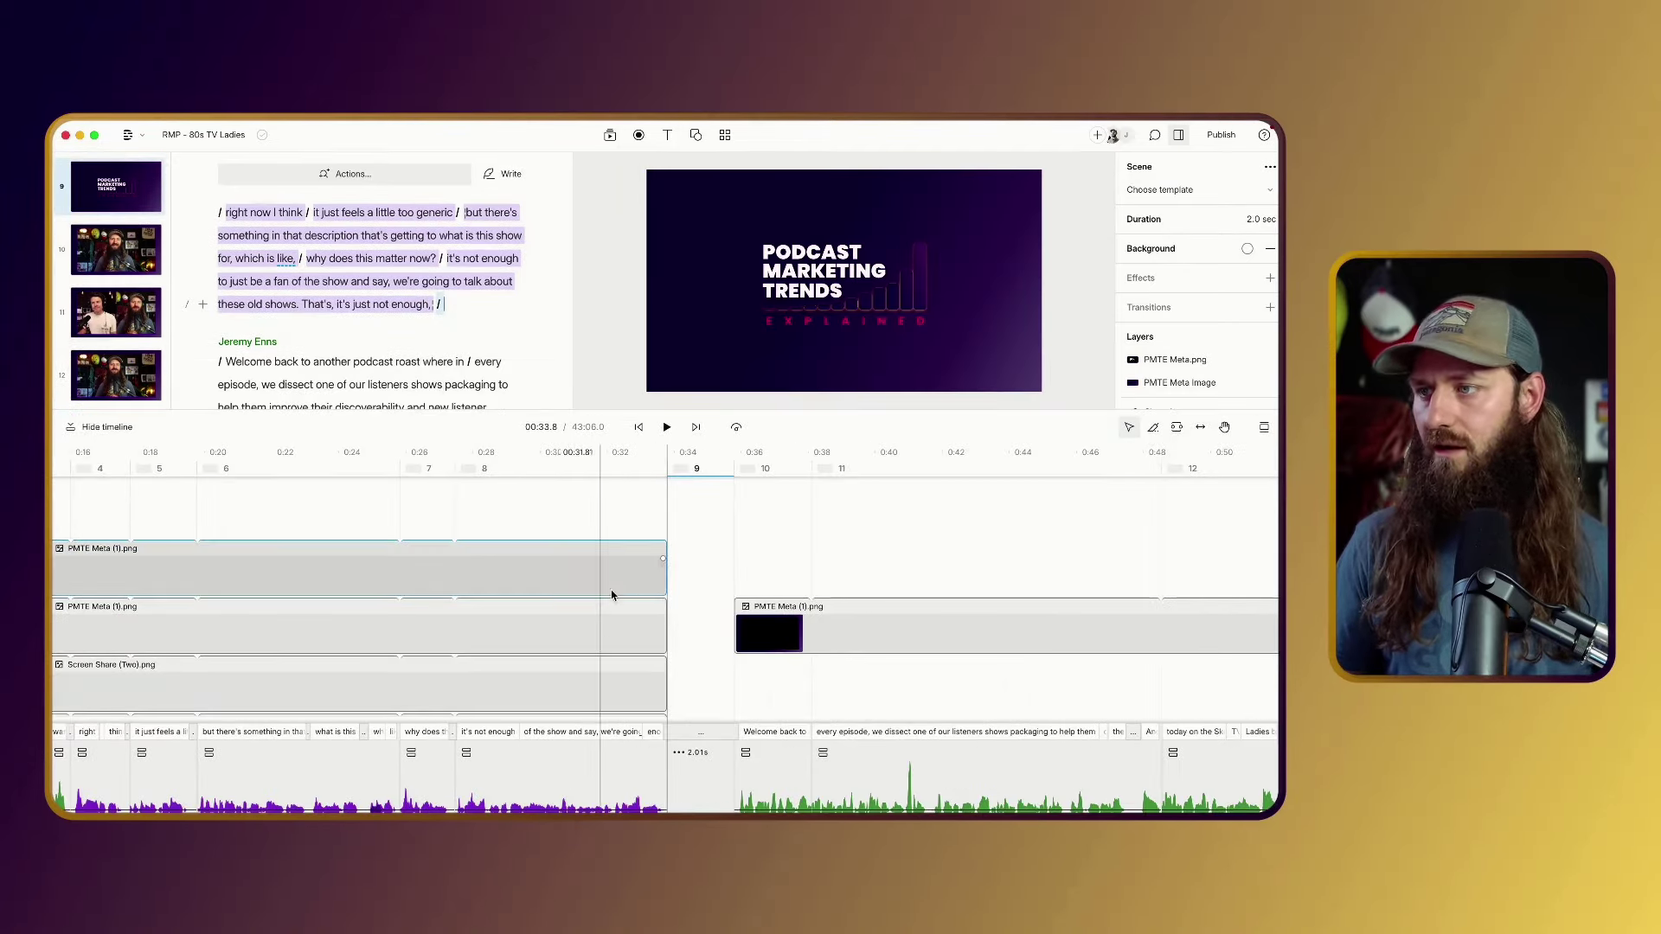
pyautogui.press('space')
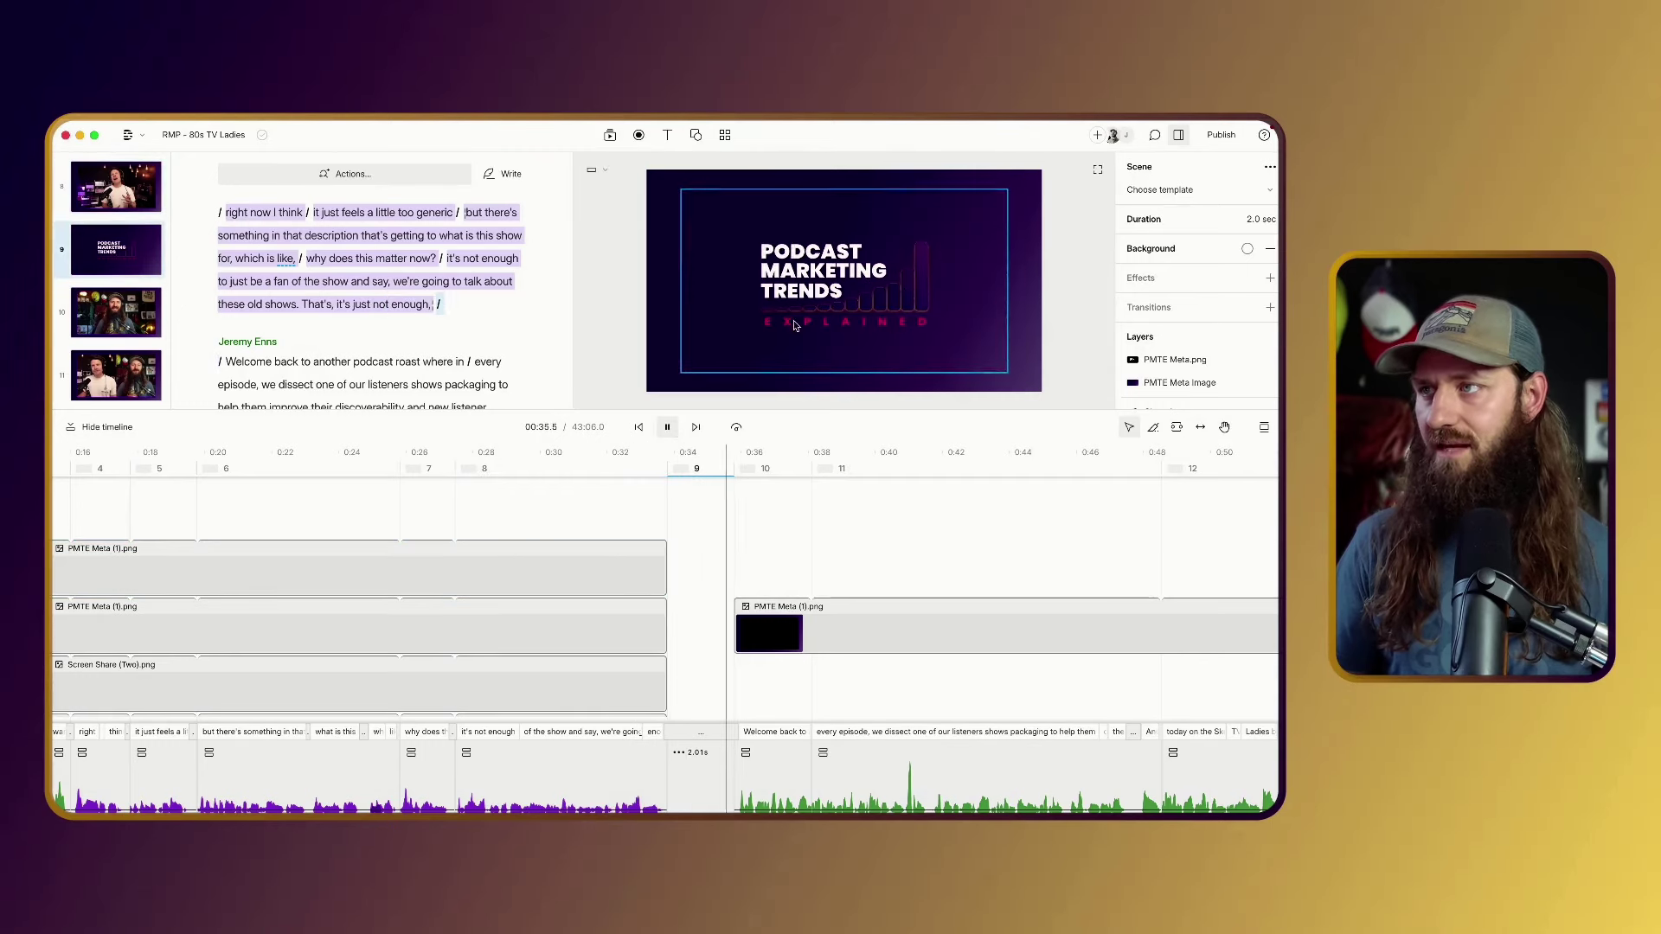
pyautogui.press('space')
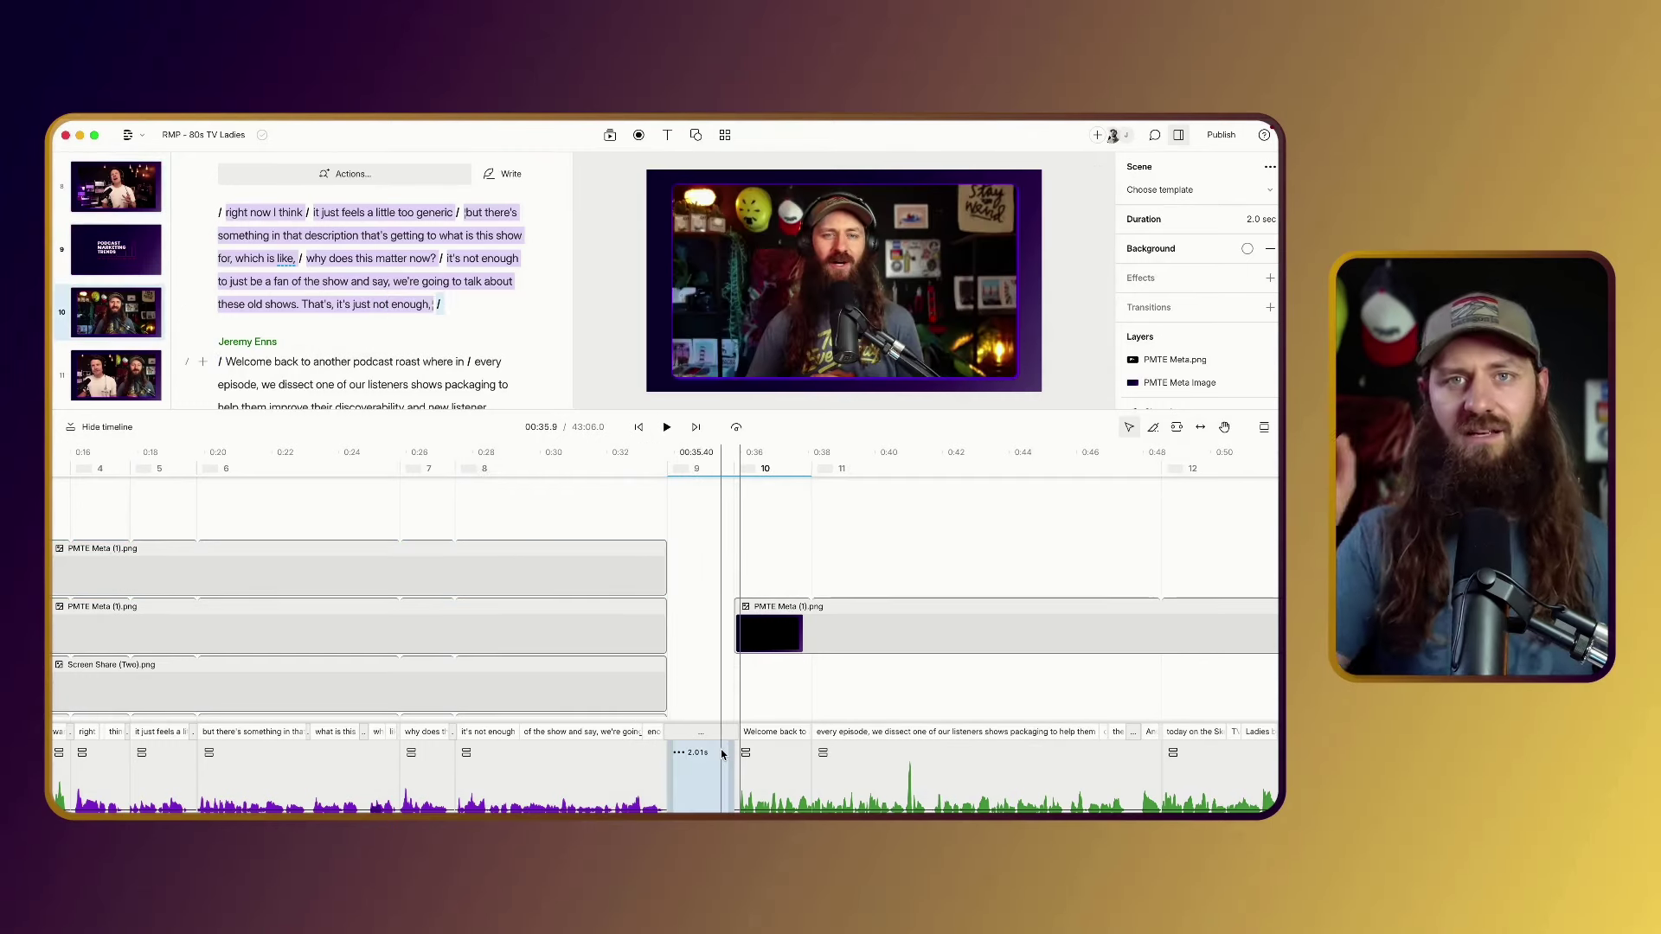
# Jump to the closing Podcast Marketing Trends title card and scrub through it.
pyautogui.hscroll(20, 760, 779)
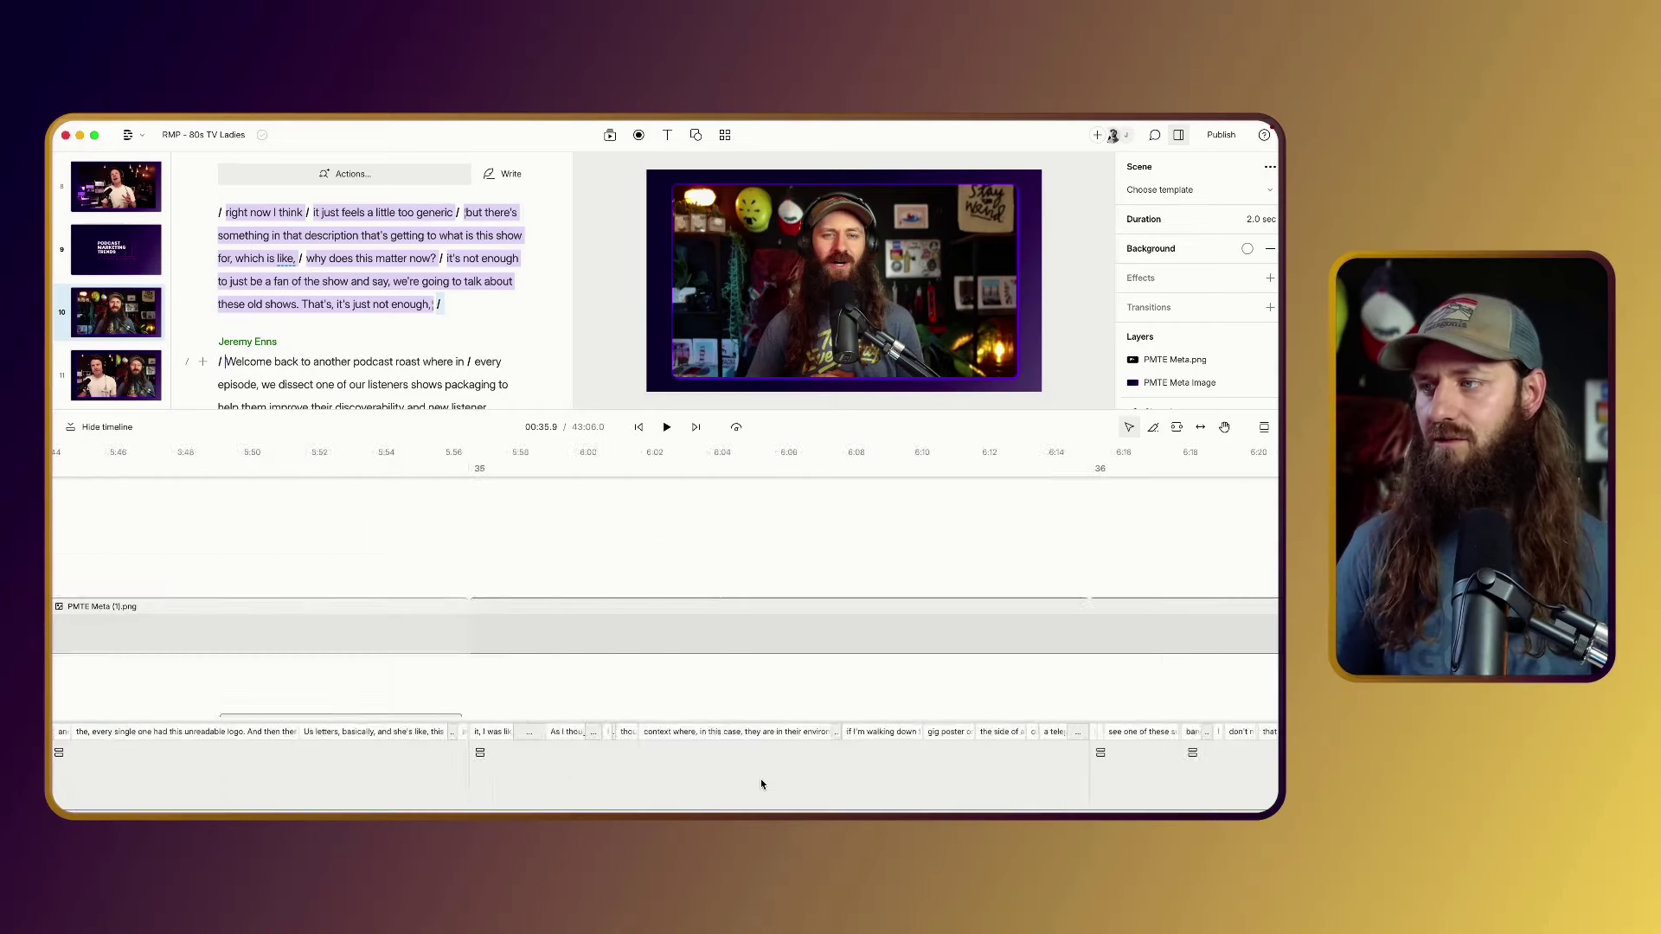
pyautogui.hscroll(20, 762, 781)
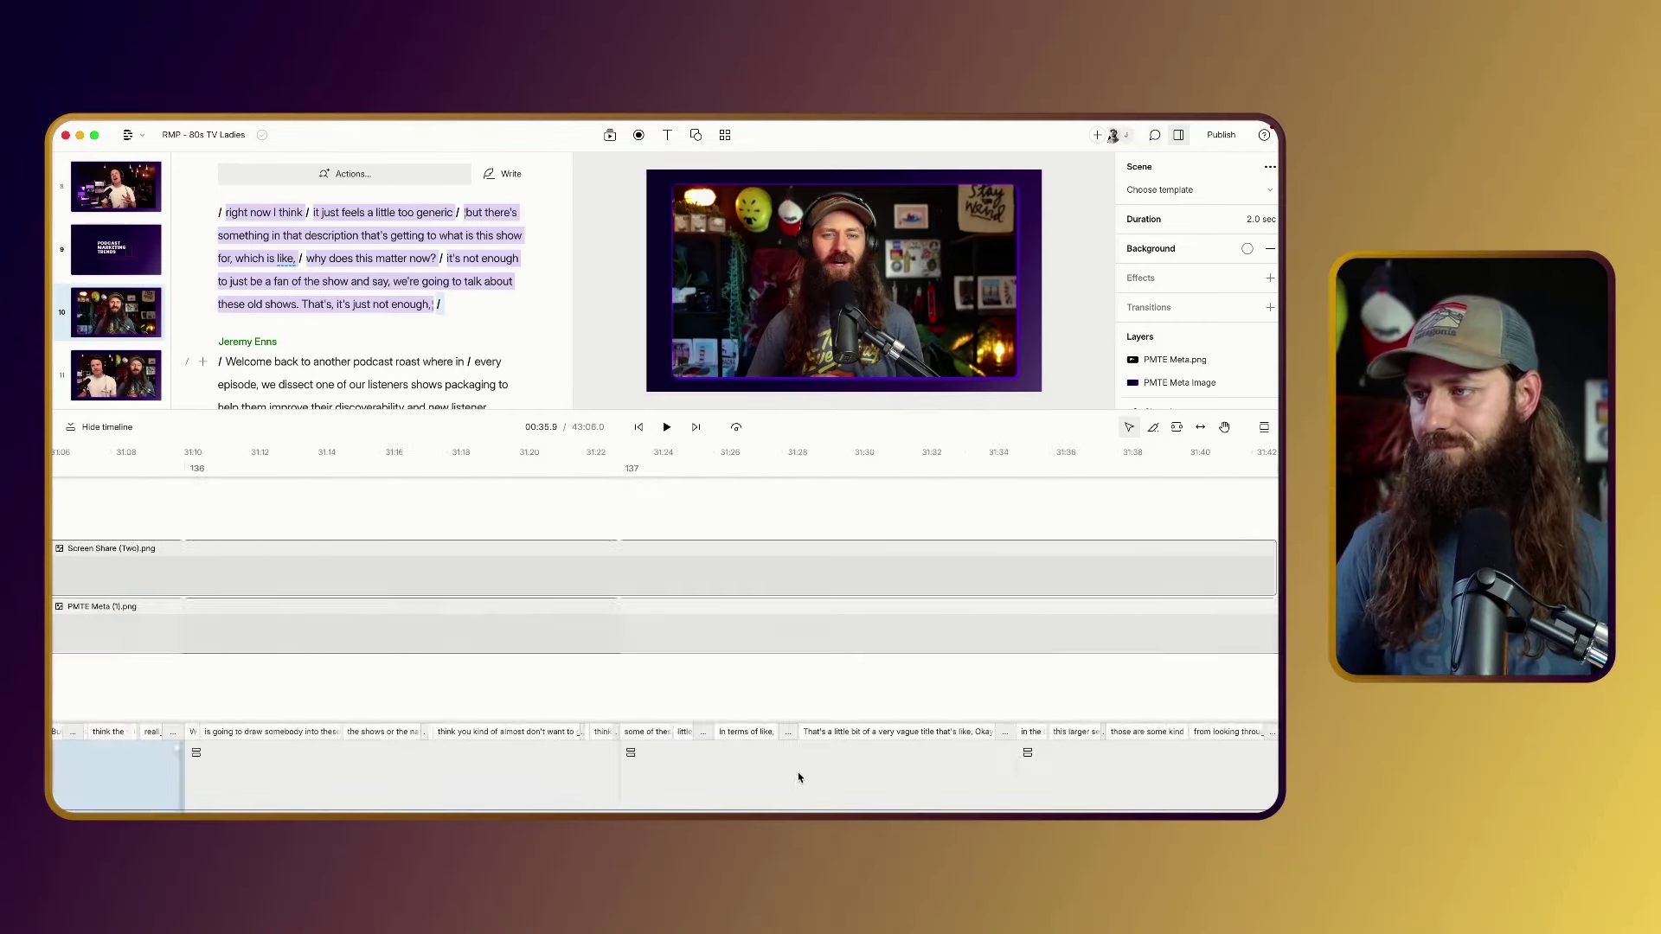
pyautogui.hscroll(5, 801, 777)
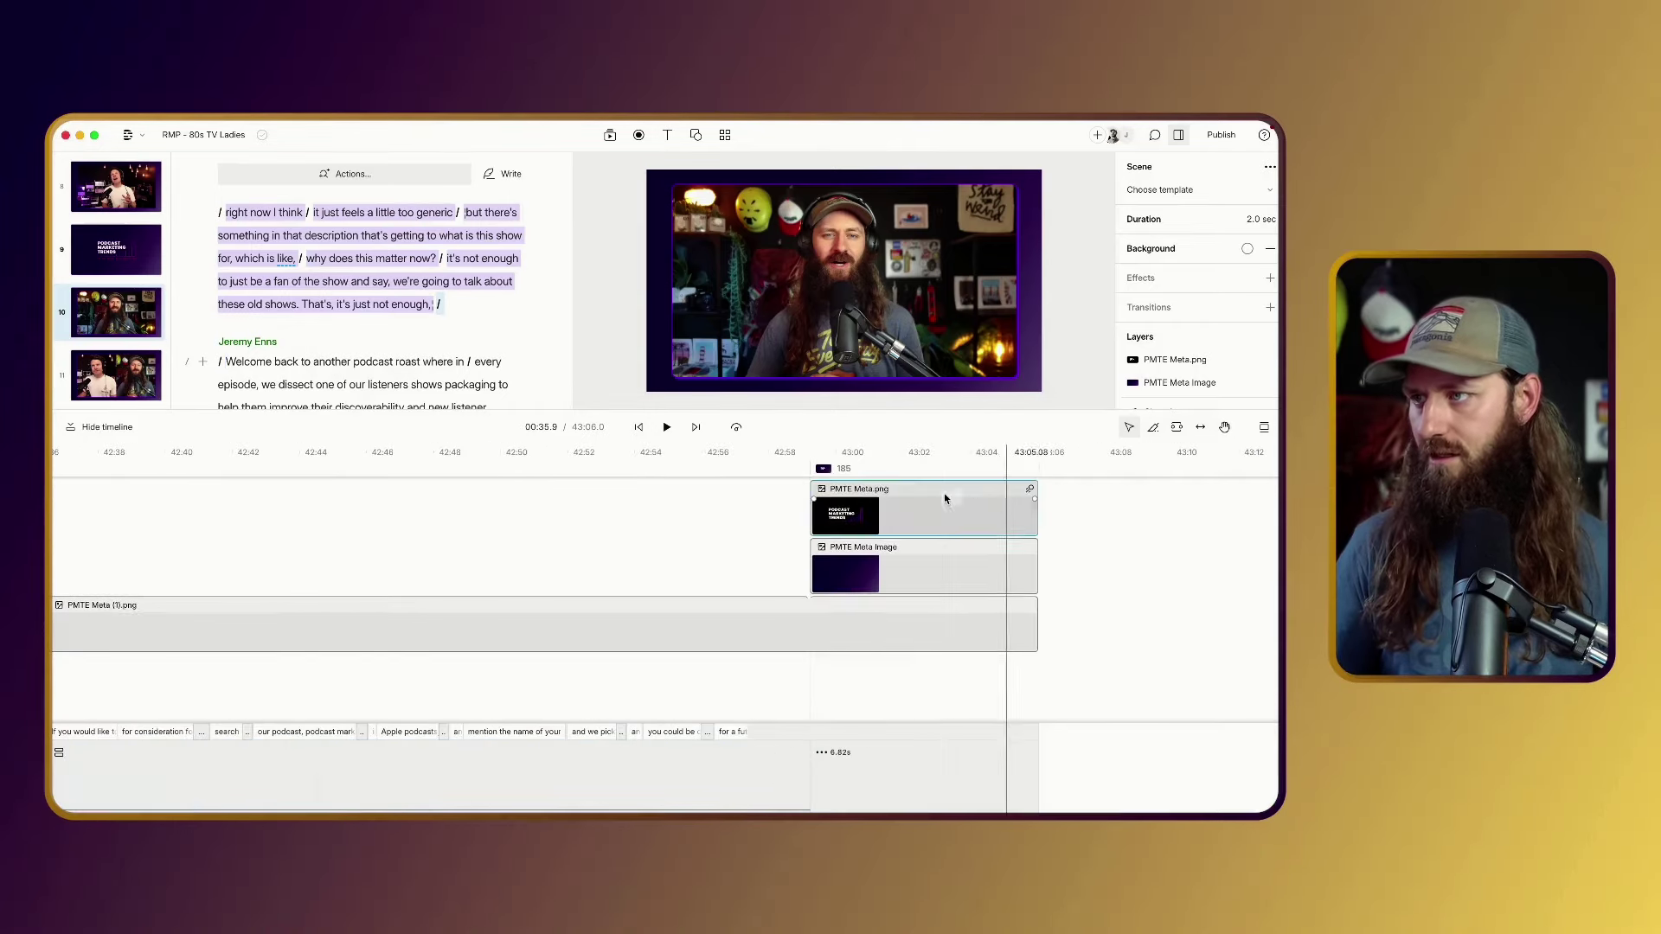
pyautogui.click(817, 452)
pyautogui.moveTo(818, 451); pyautogui.dragTo(1041, 455)
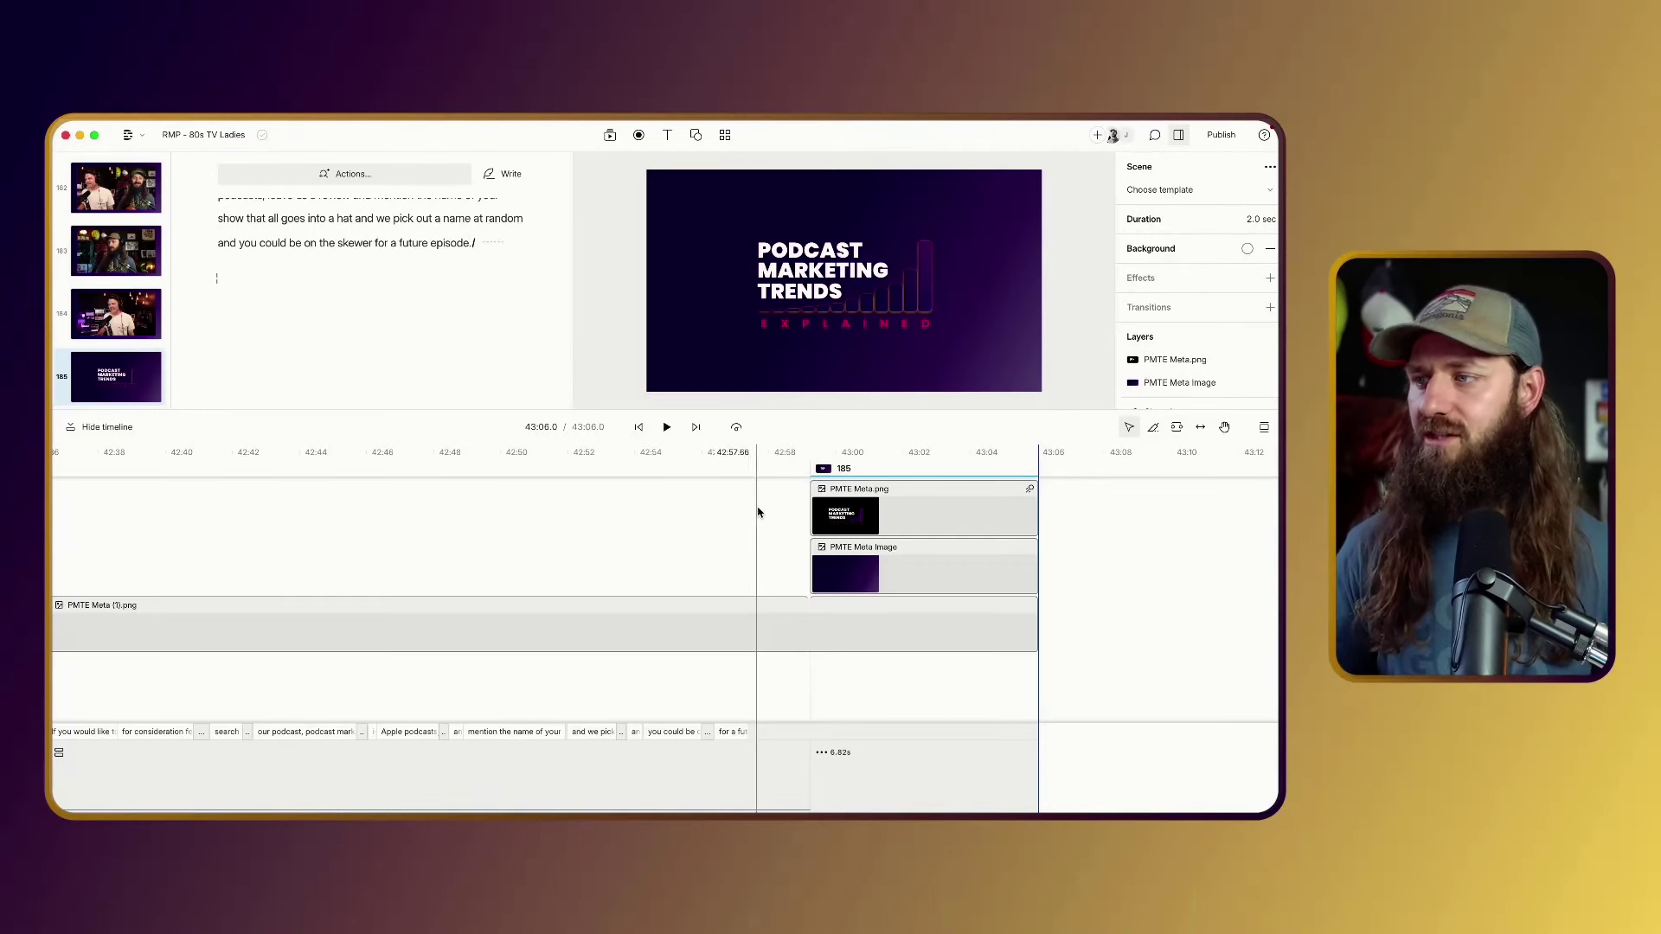
pyautogui.scroll(-5, 686, 545)
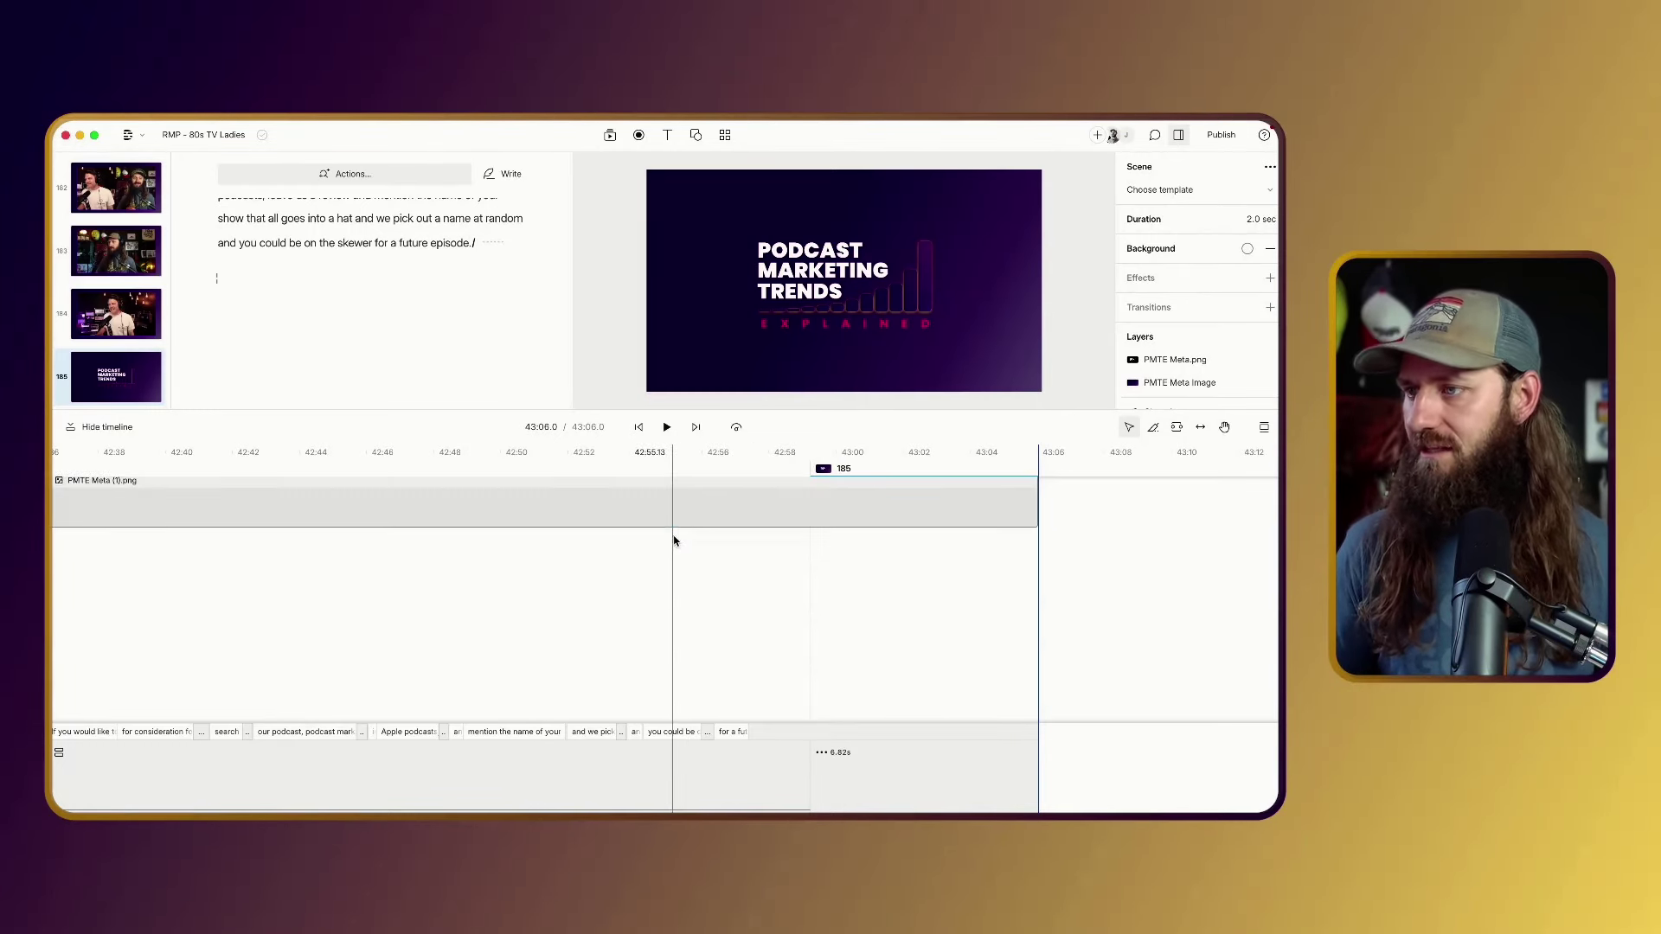
# Zoom the timeline out, go back to around 19 minutes, and open the host clip's sequence.
pyautogui.scroll(-6, 651, 614)
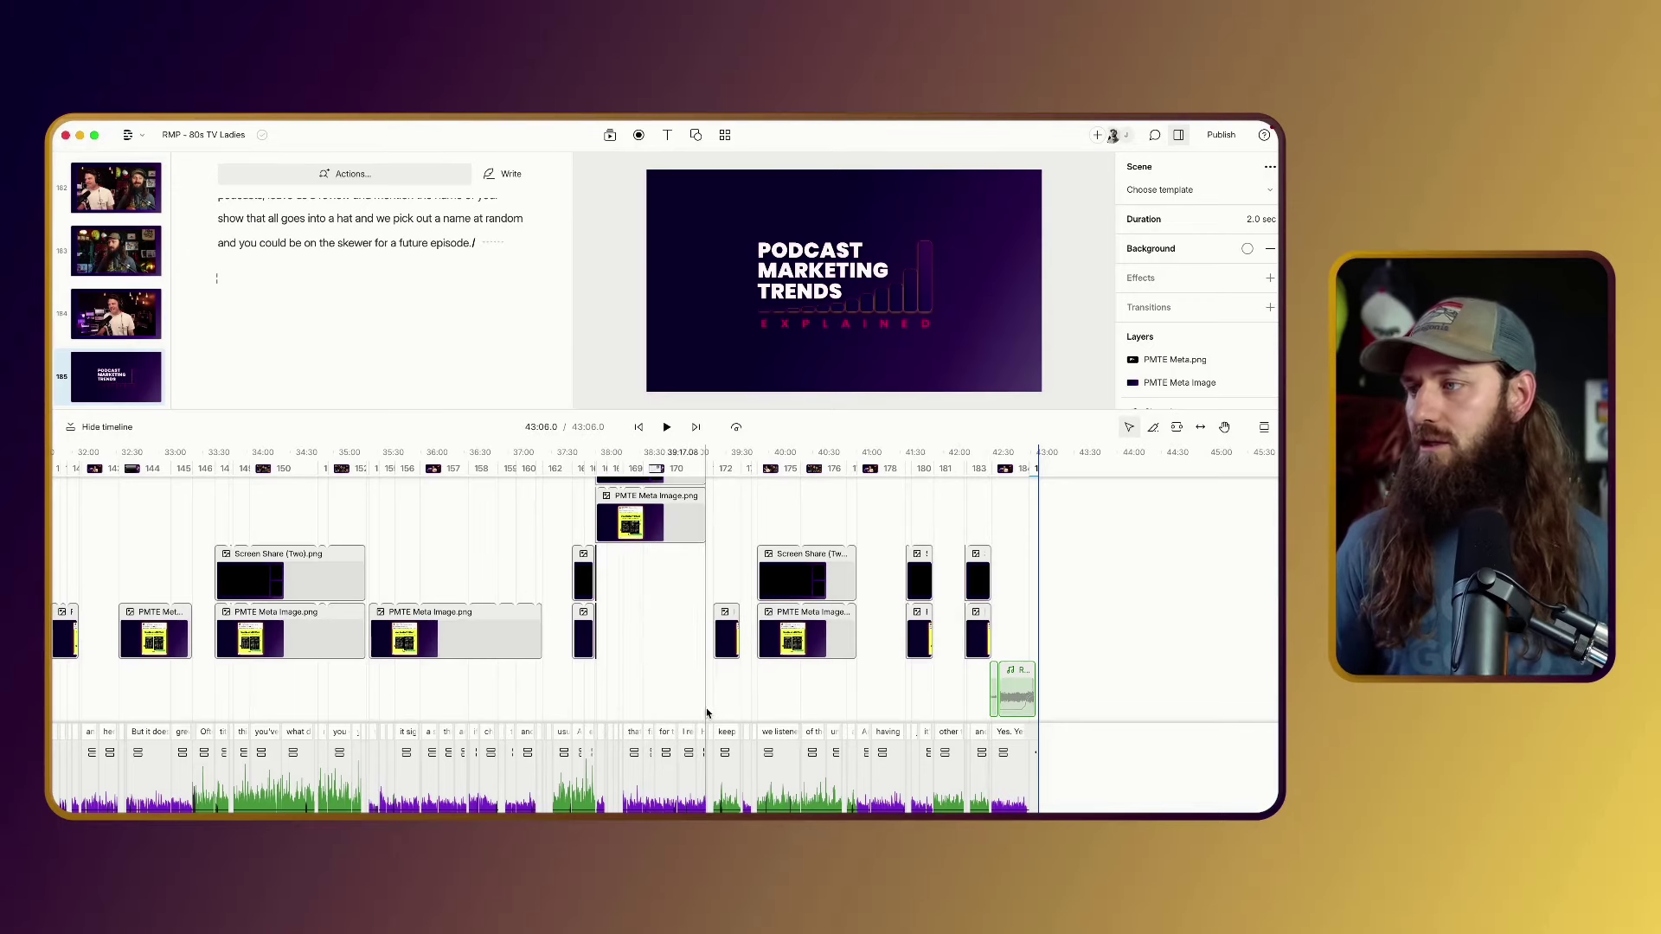
pyautogui.hscroll(-15, 707, 713)
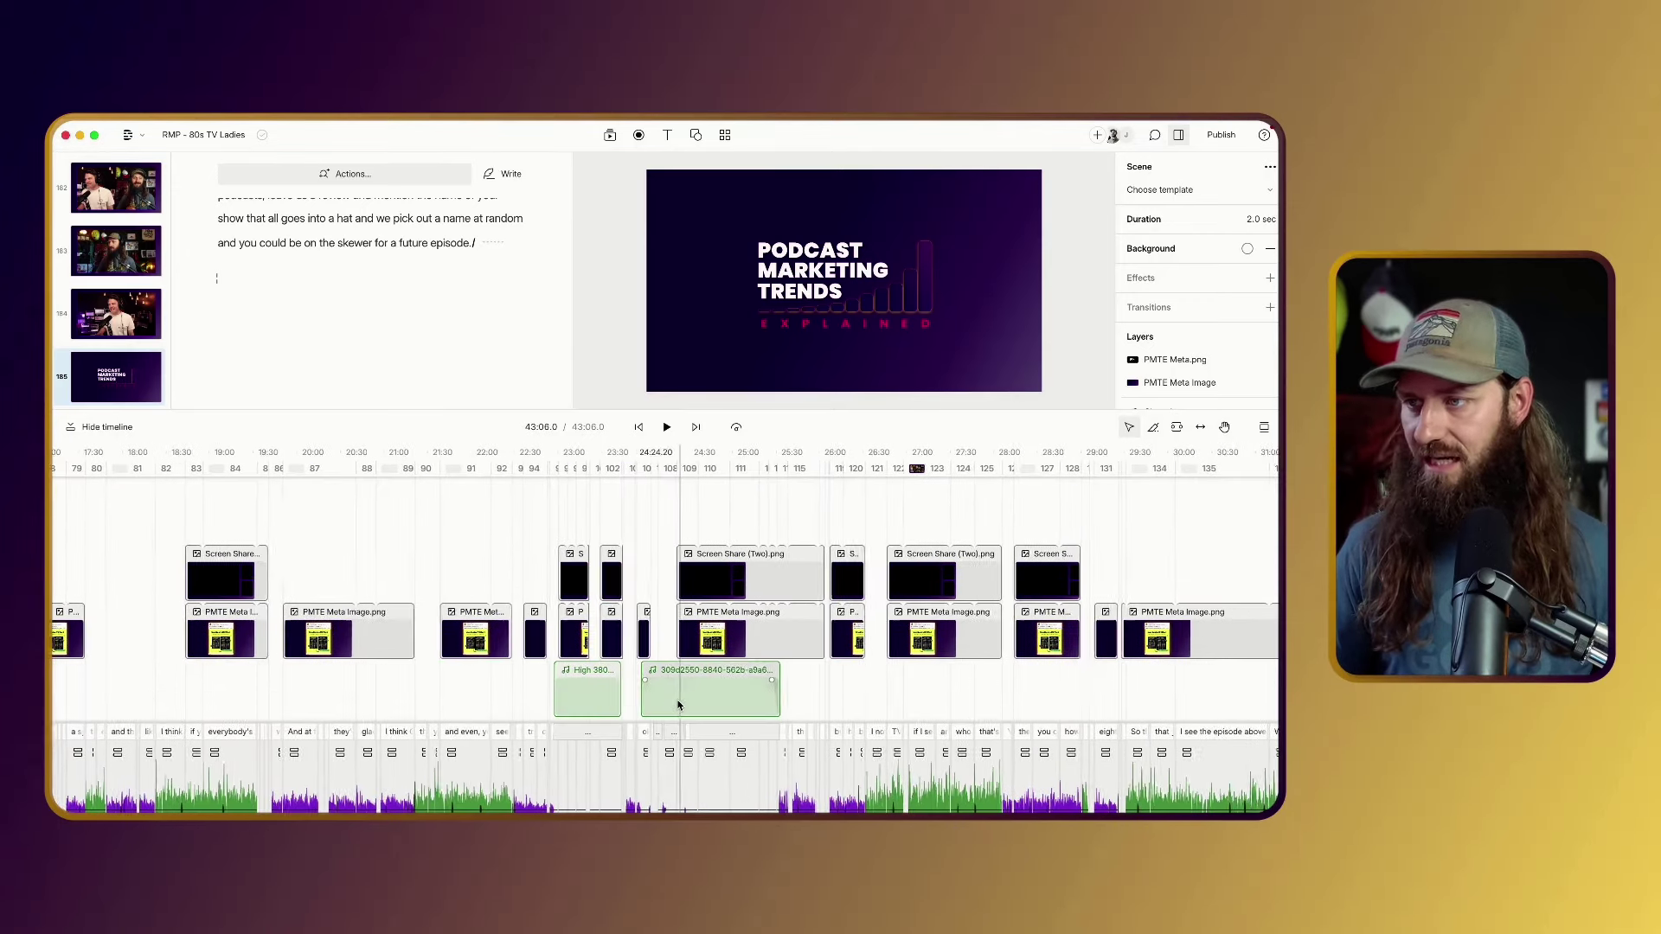
pyautogui.hscroll(-5, 679, 704)
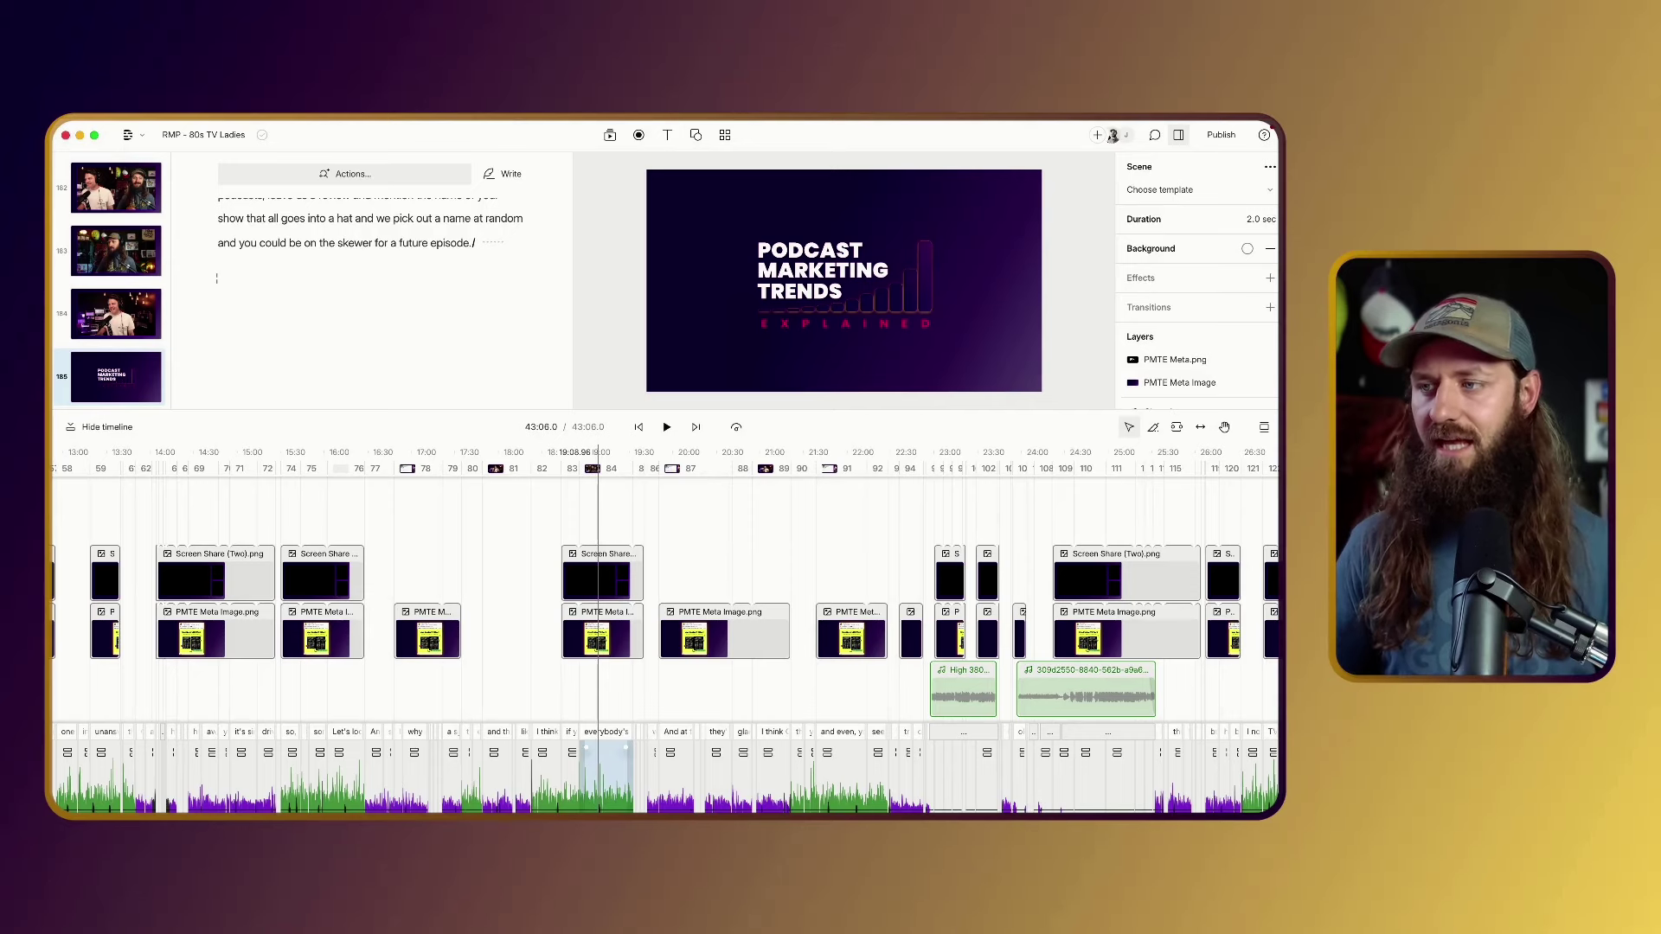
pyautogui.click(597, 779)
pyautogui.doubleClick(597, 778)
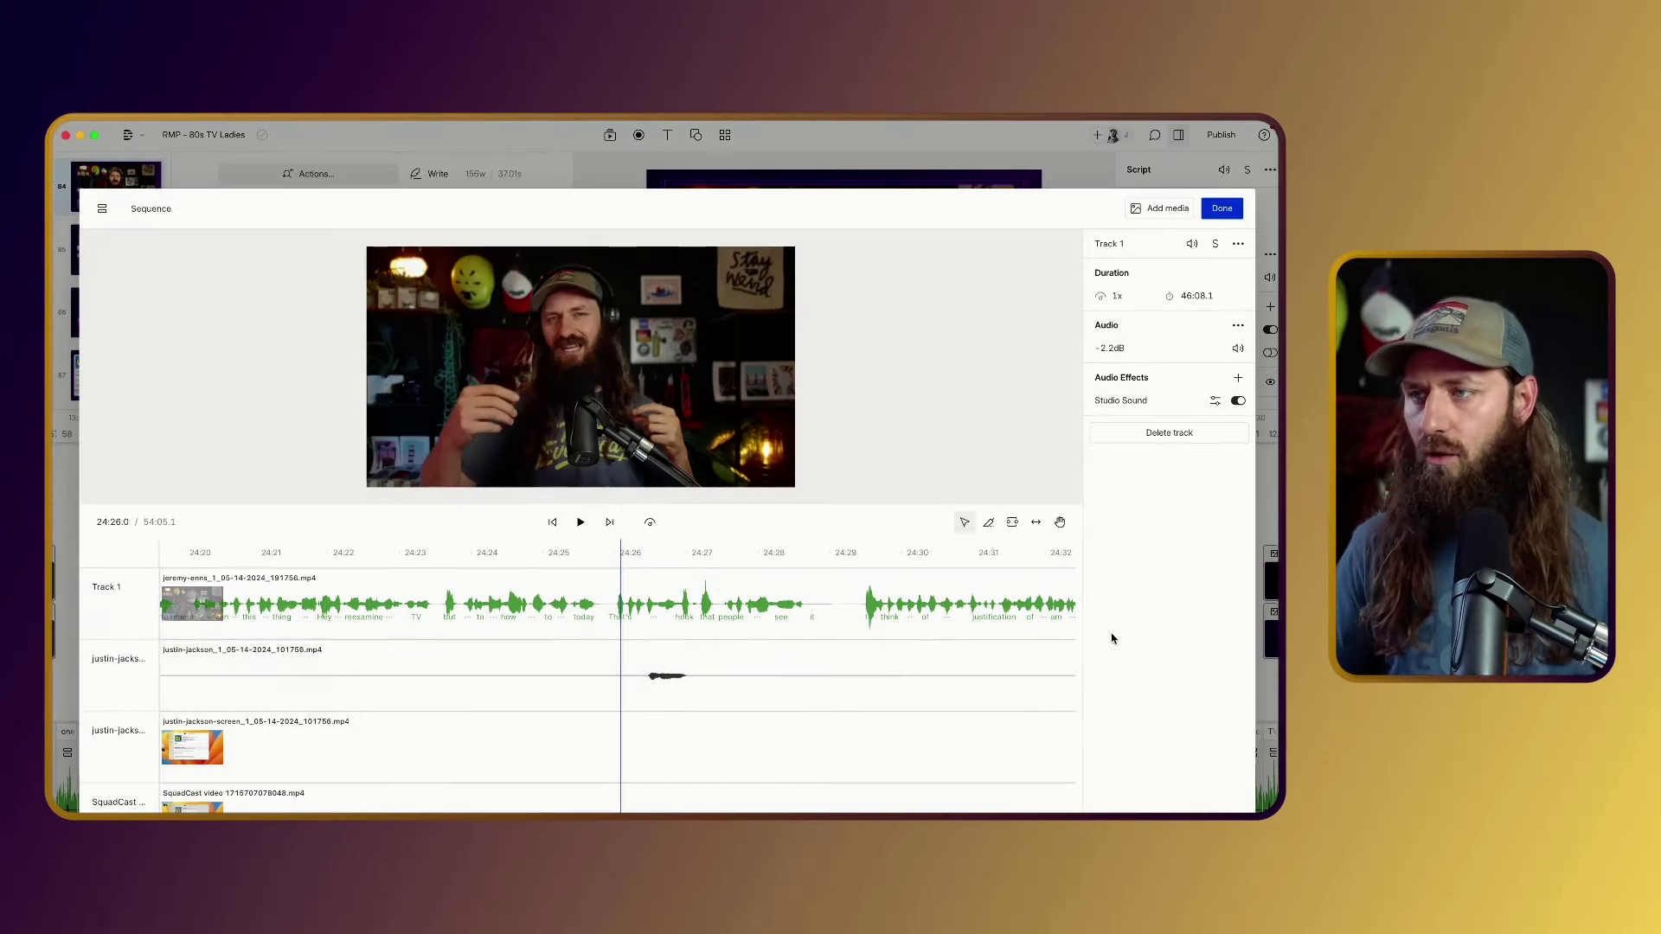
# Verify Studio Sound at 100% intensity, exit the sequence editor, and shrink the timeline.
pyautogui.click(1216, 402)
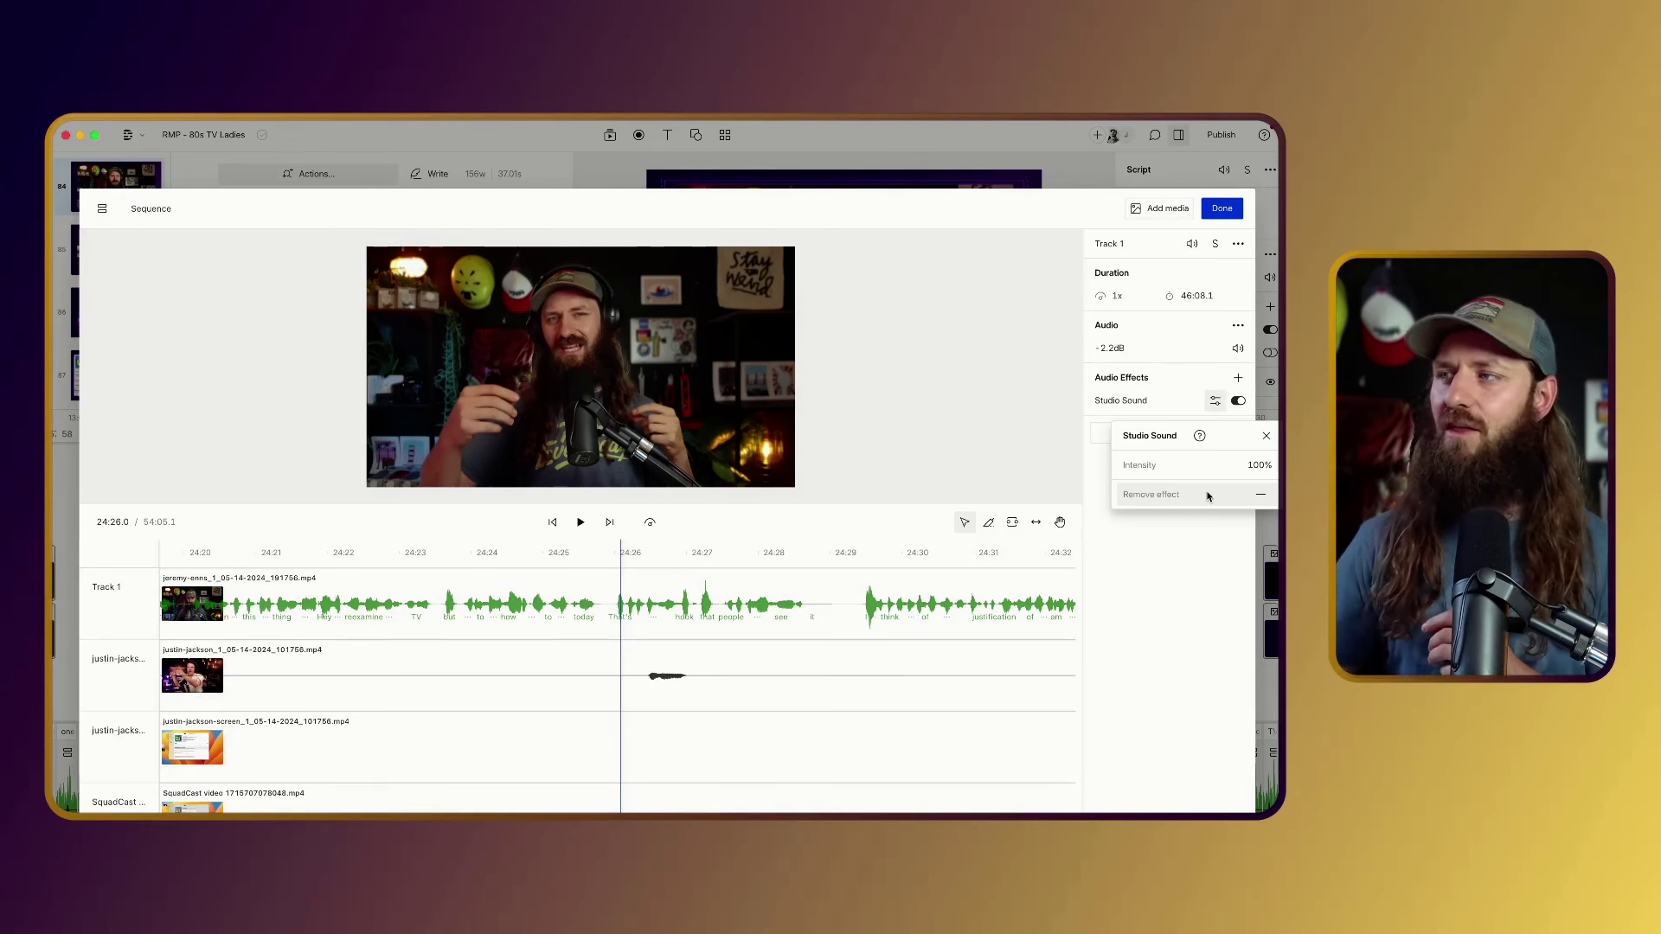
pyautogui.click(1222, 208)
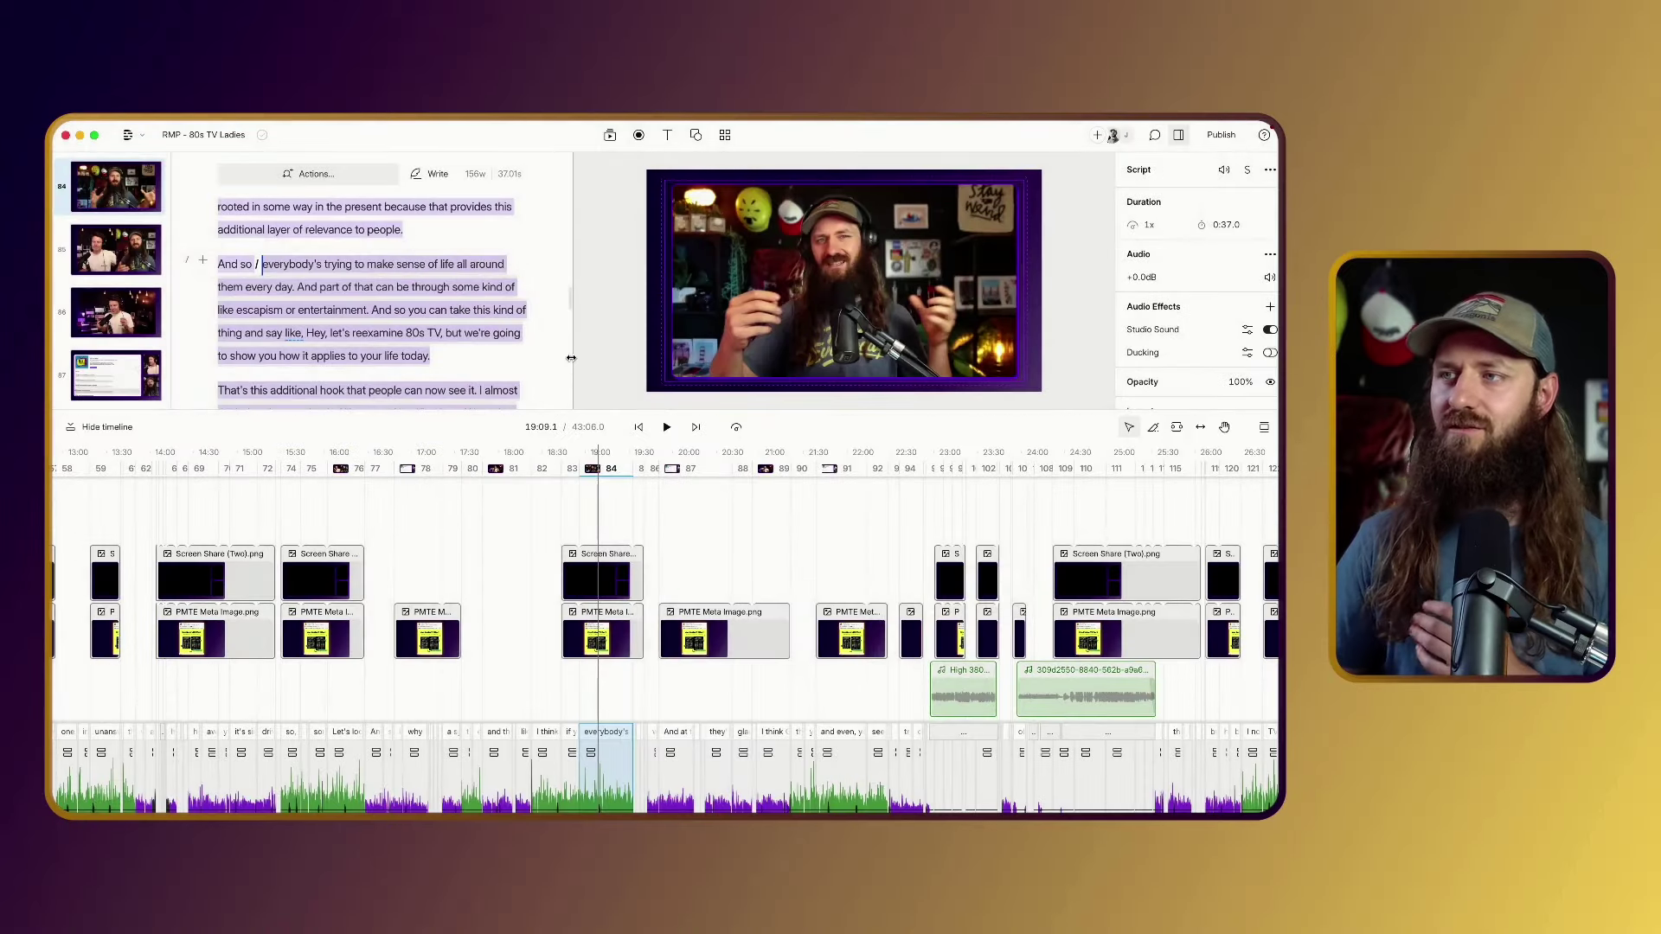
pyautogui.moveTo(585, 410); pyautogui.dragTo(570, 581)
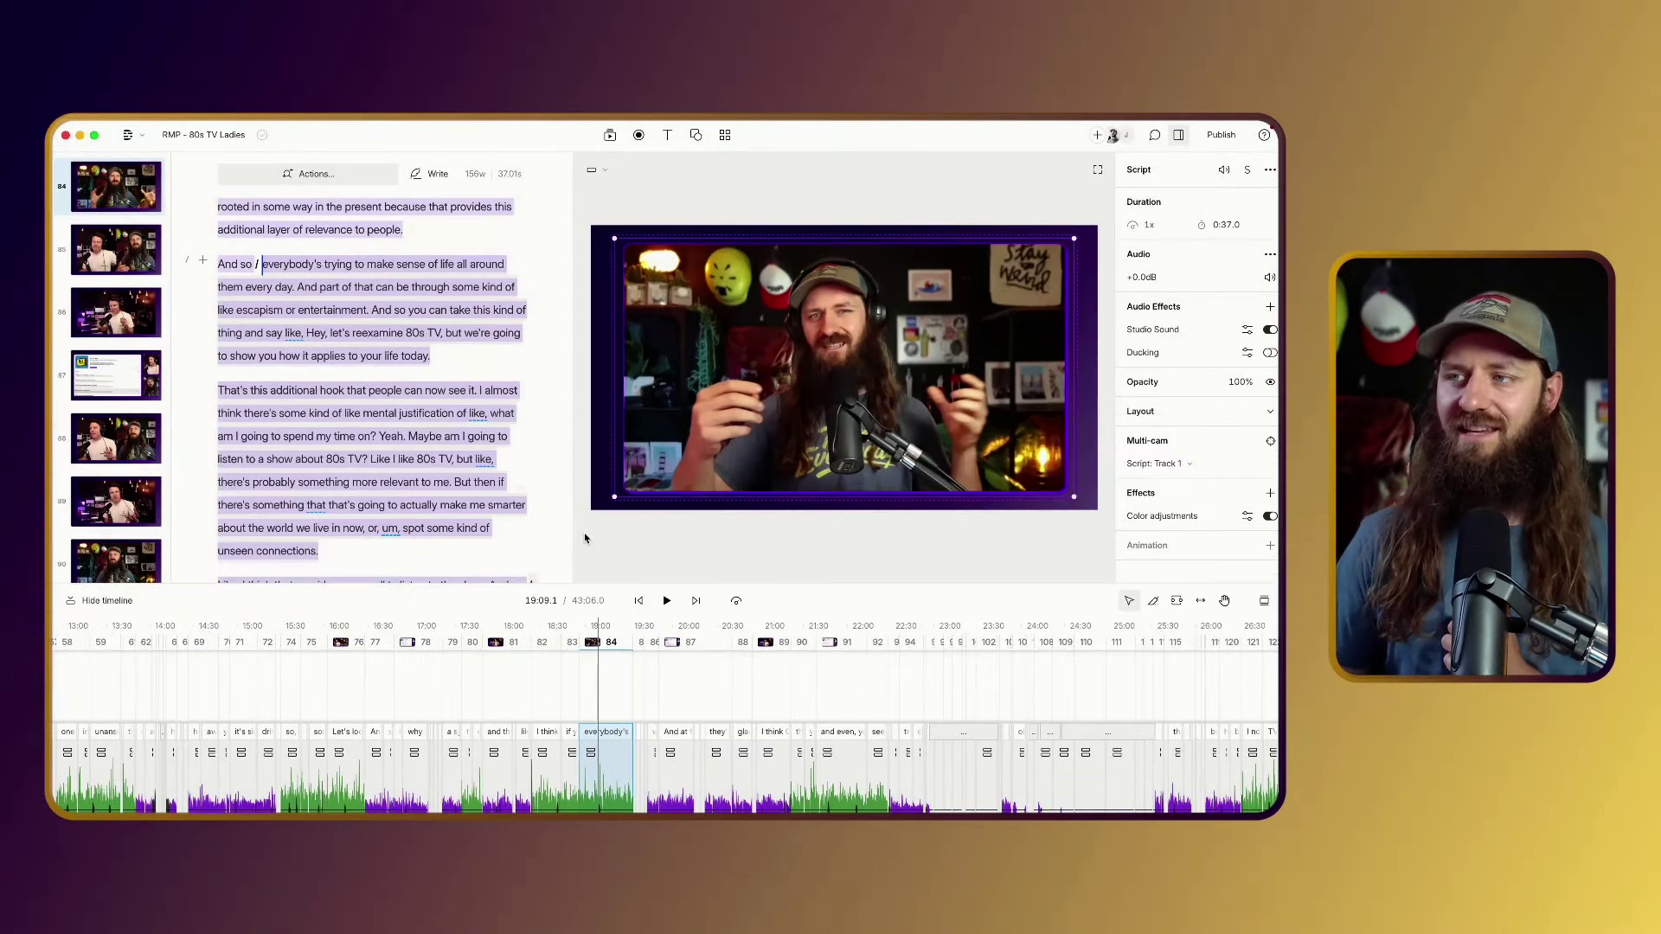